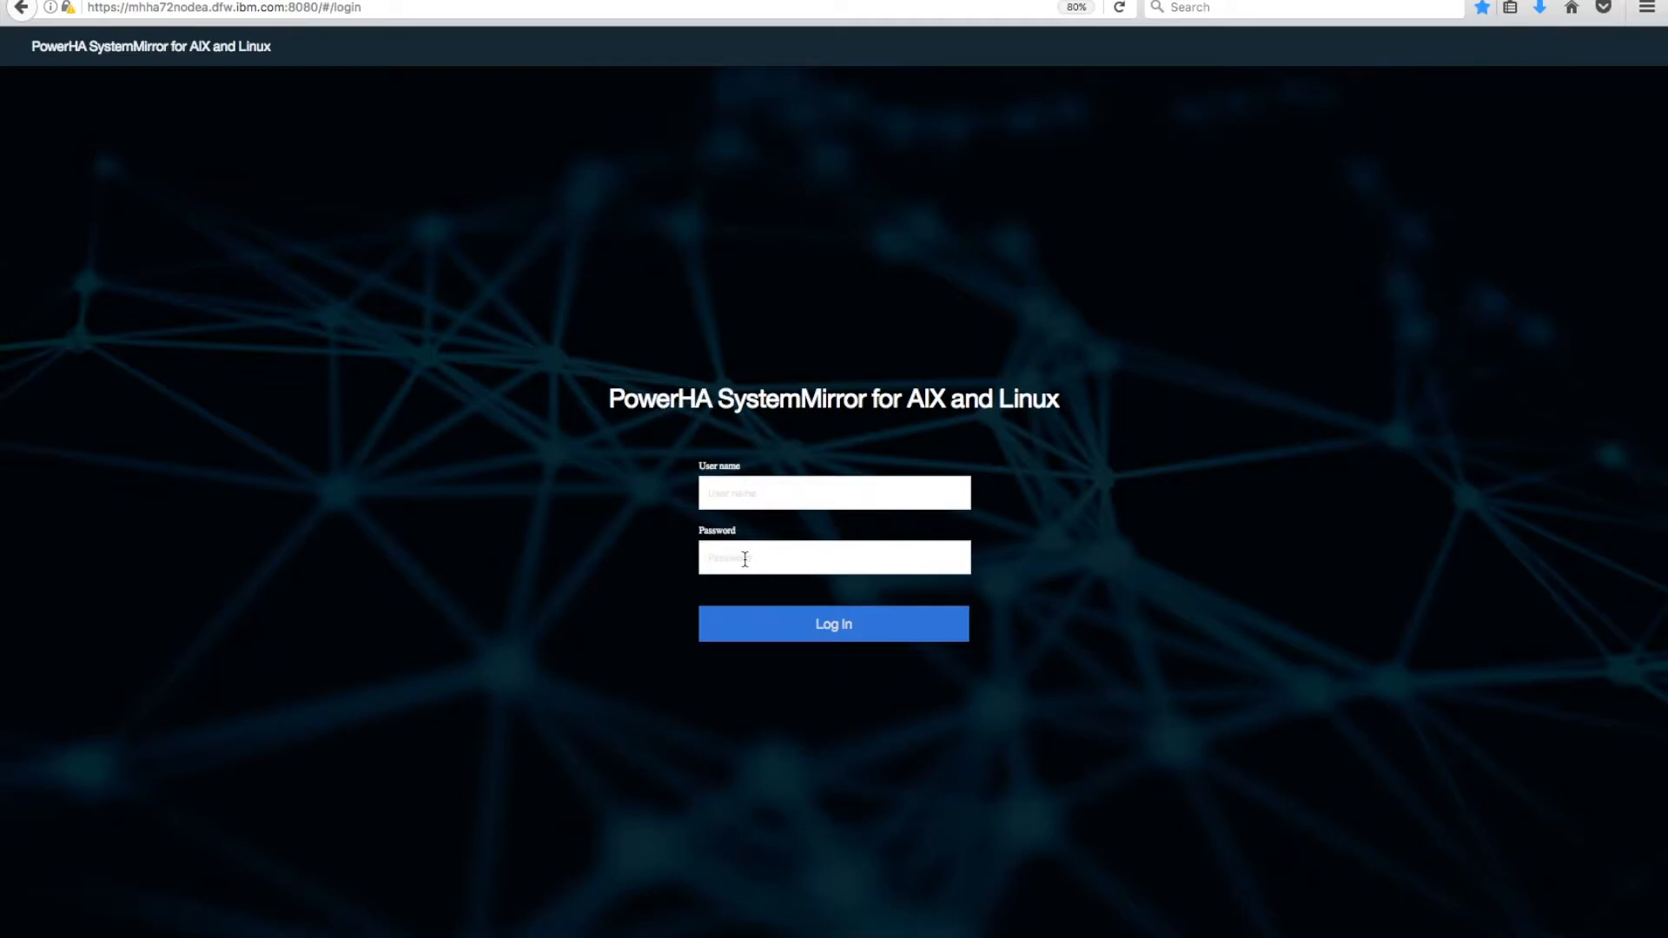
Sign in using the saved administrator login from the autofill list.
left_click(782, 501)
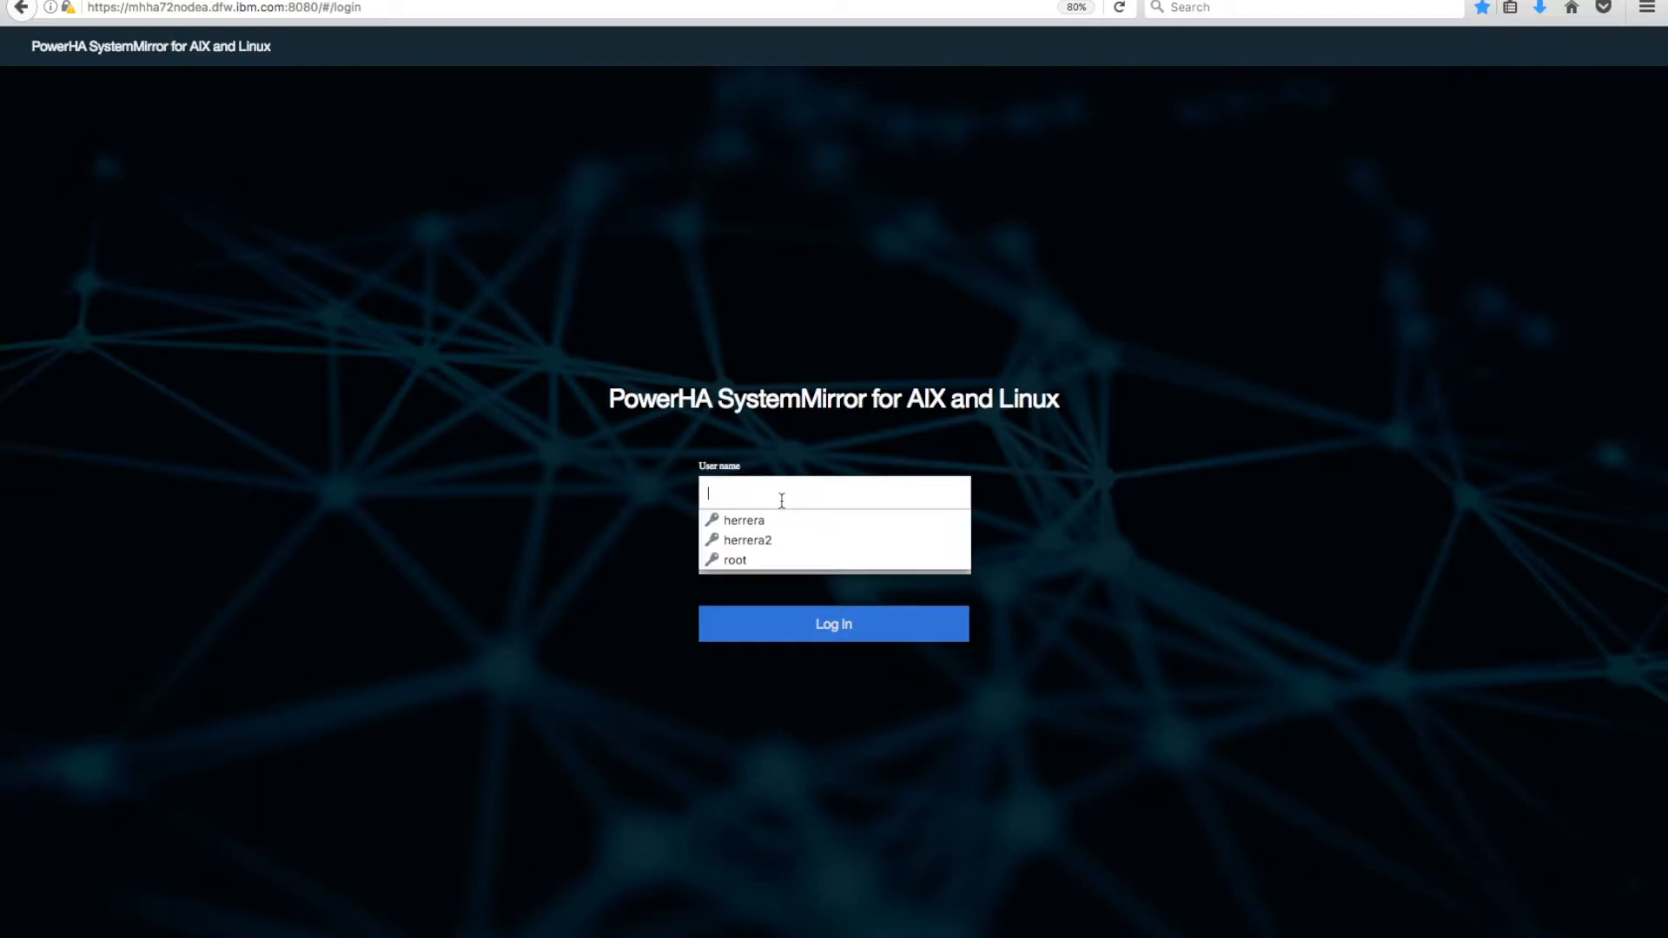
left_click(749, 559)
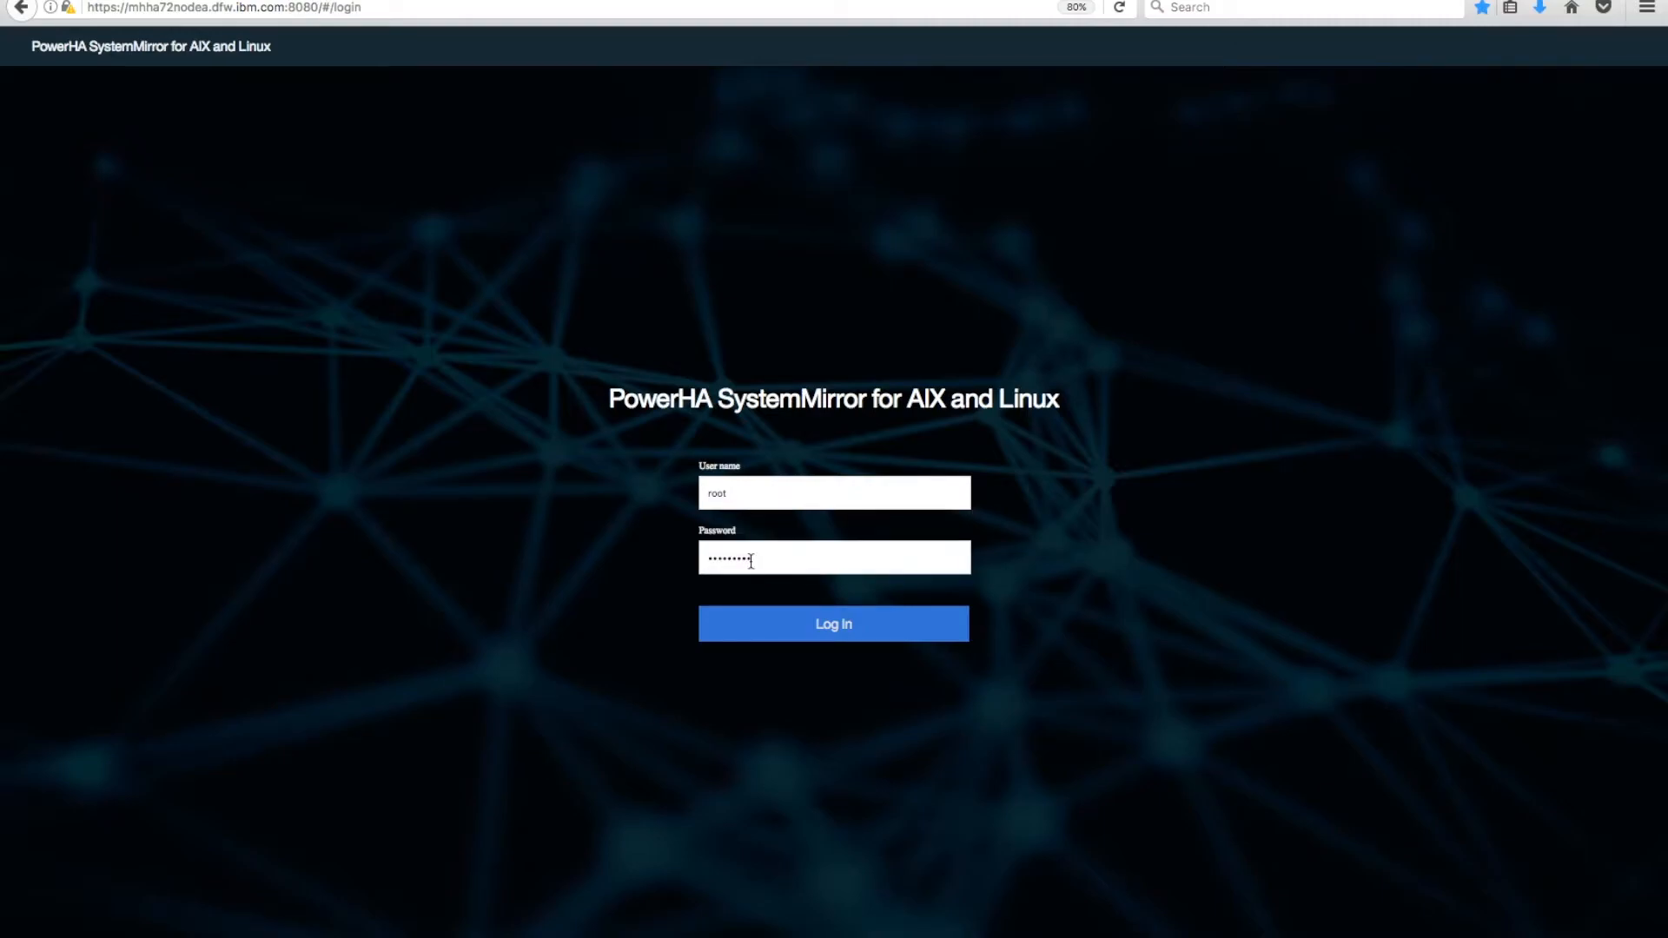
left_click(851, 625)
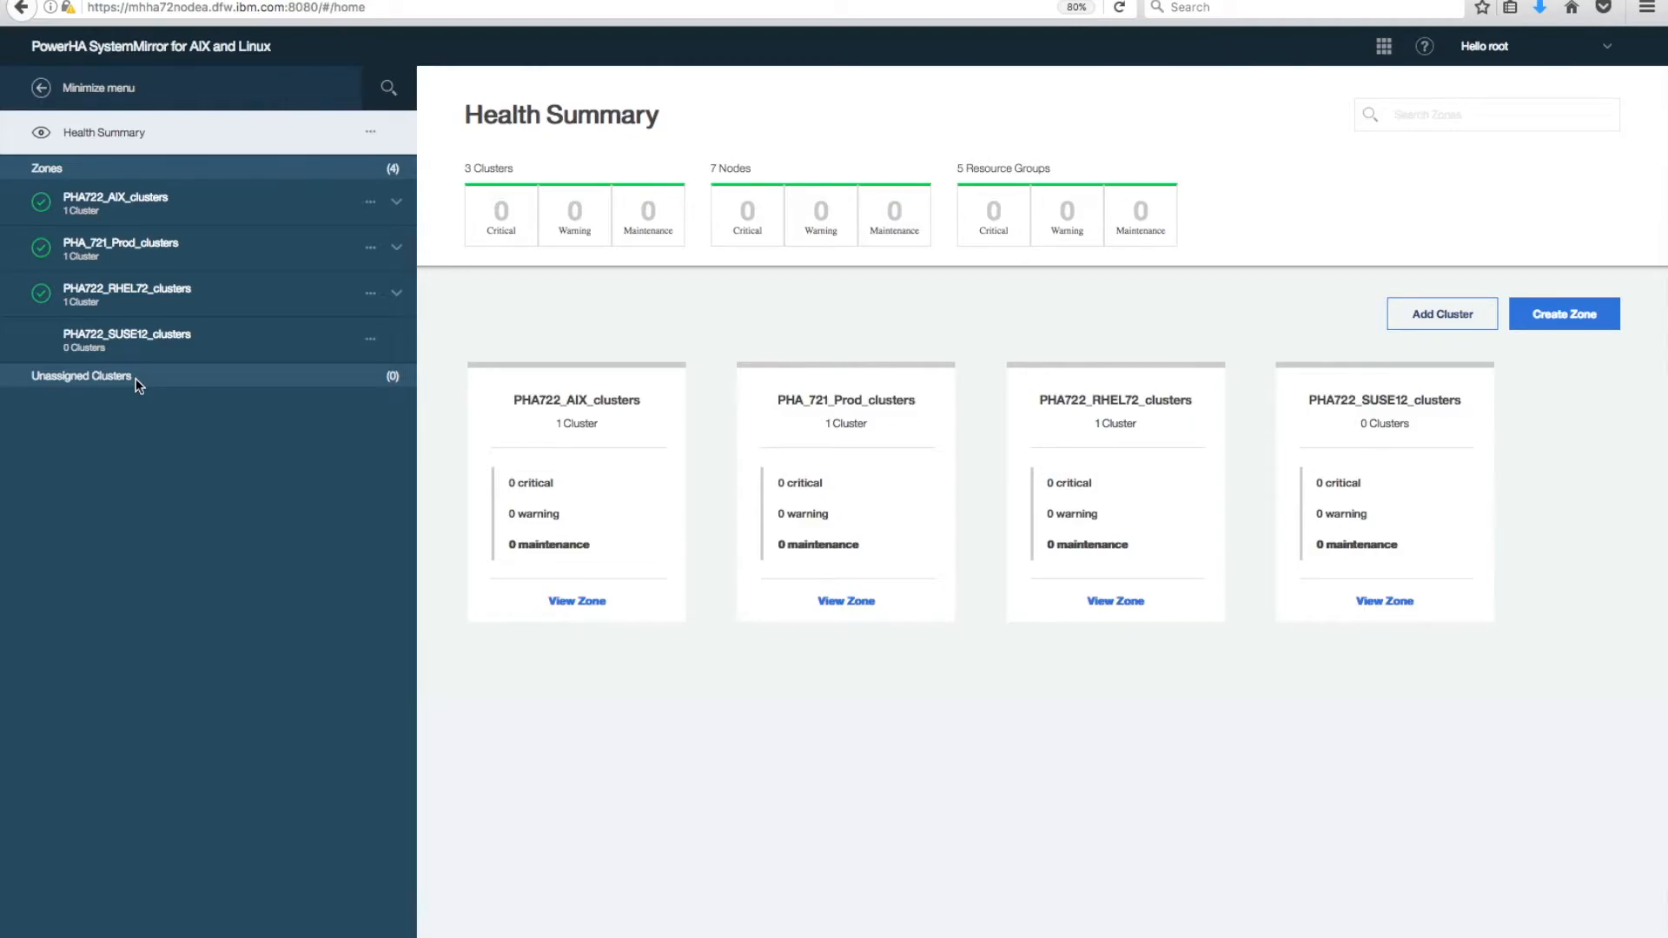
Expand the PHA722_AIX_clusters zone to show PHA722_betacluster, then bring up the admin pages menu.
left_click(398, 205)
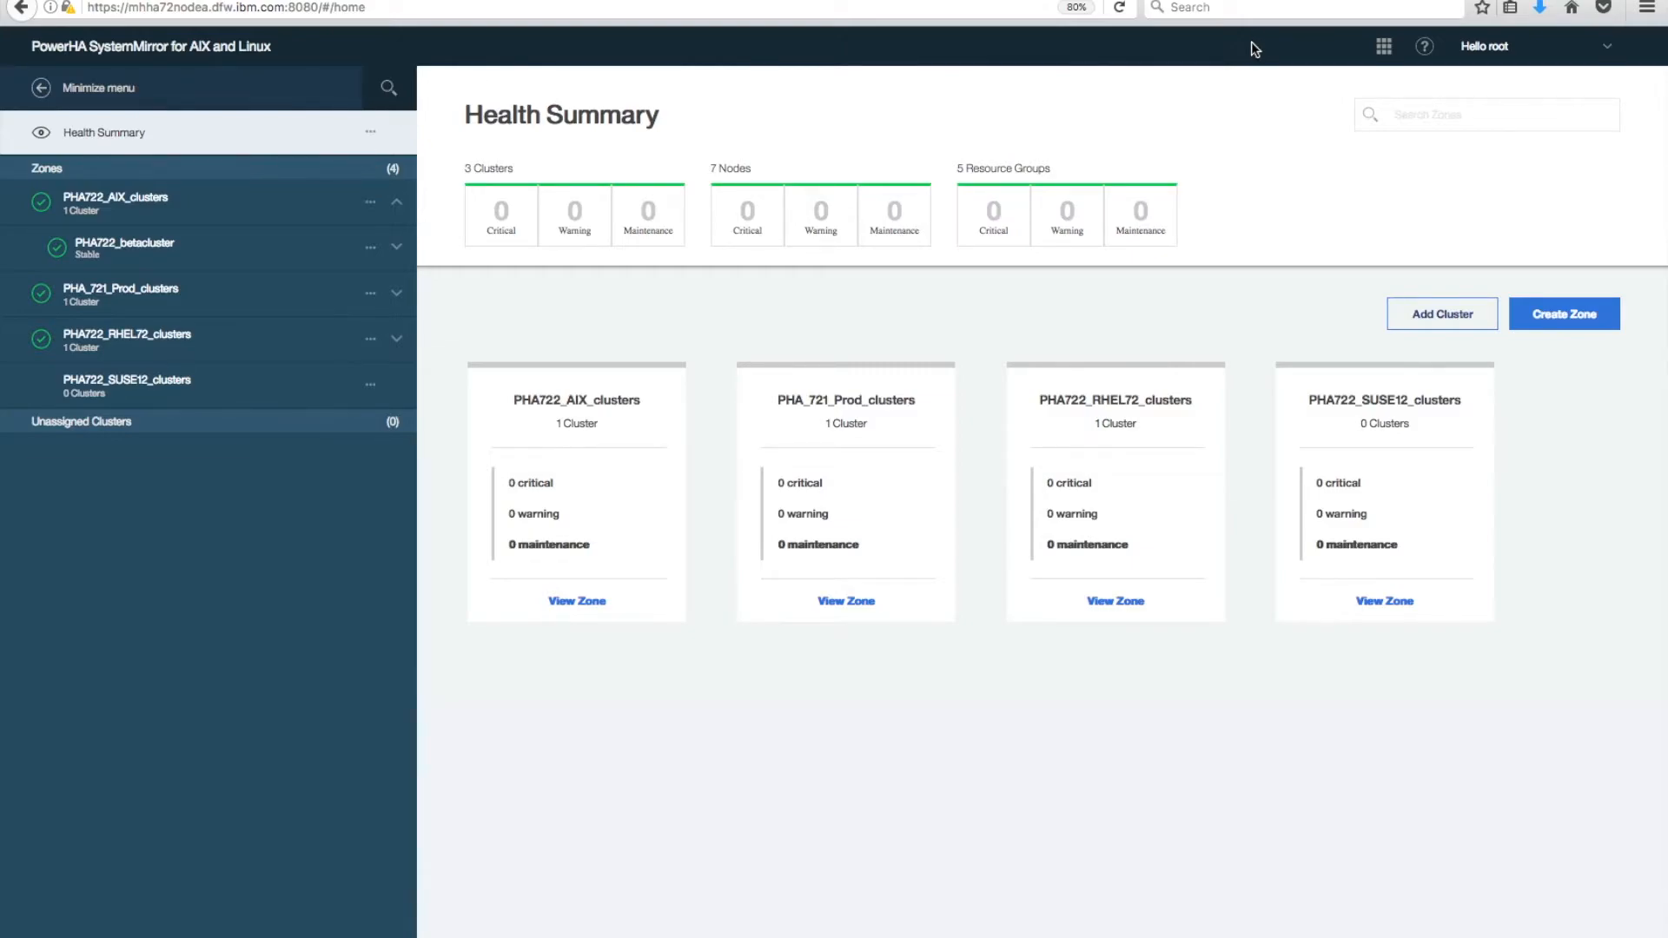
left_click(1384, 48)
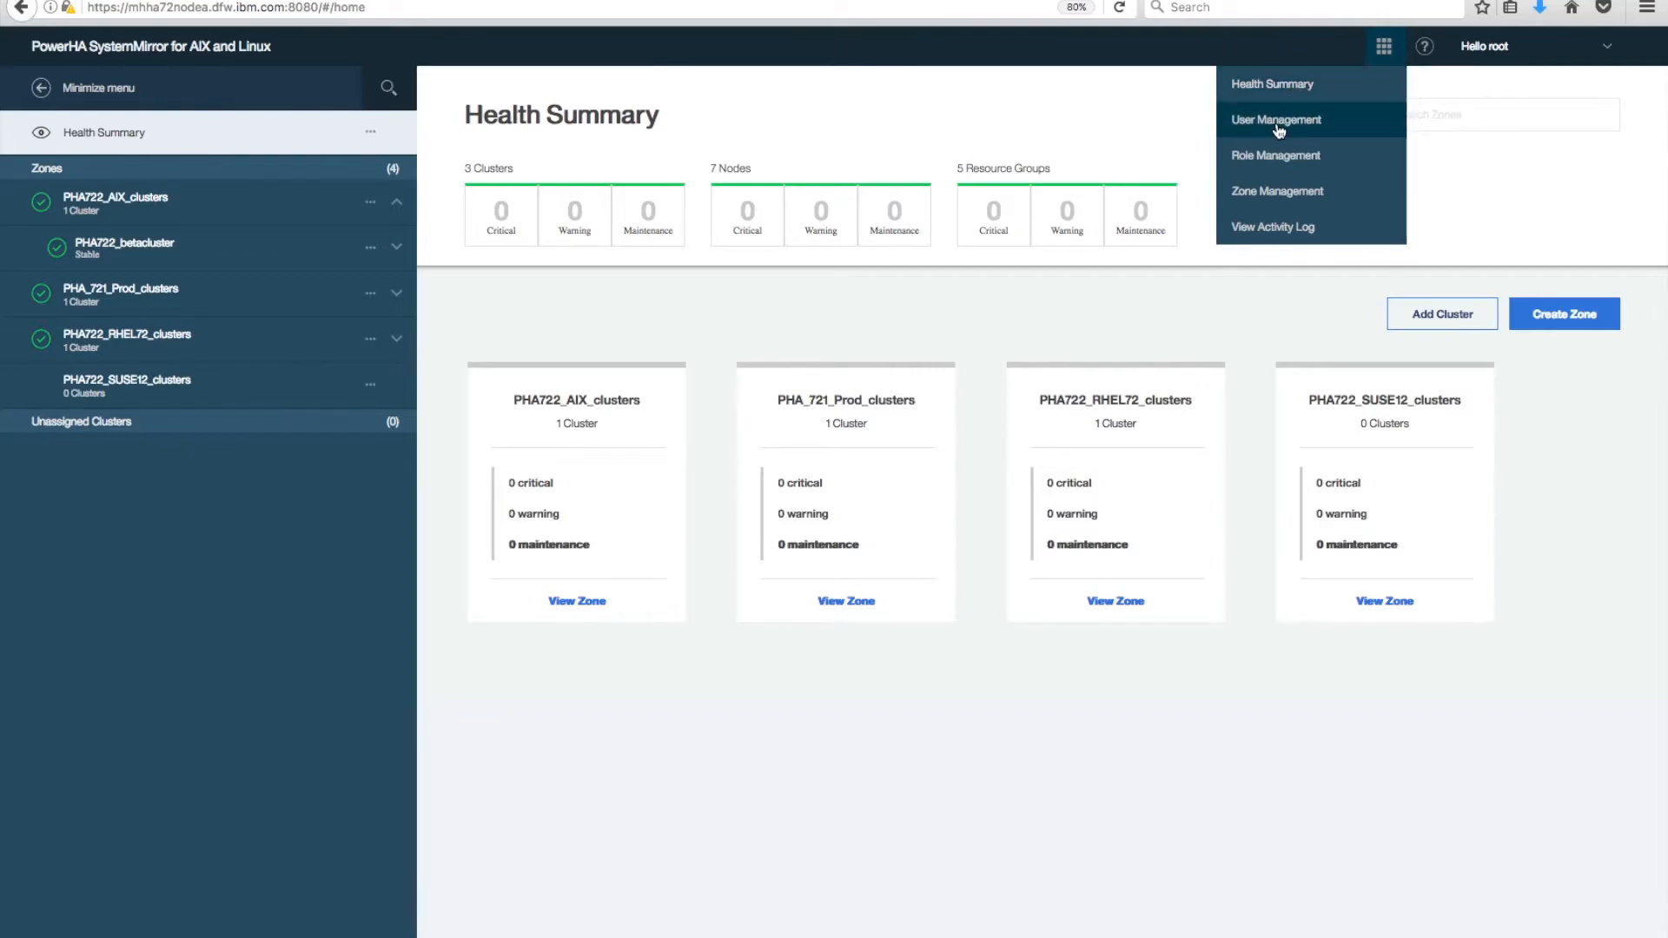
In Zone Management, discard a new zone draft and cancel editing PHA722_AIX_clusters.
left_click(1289, 199)
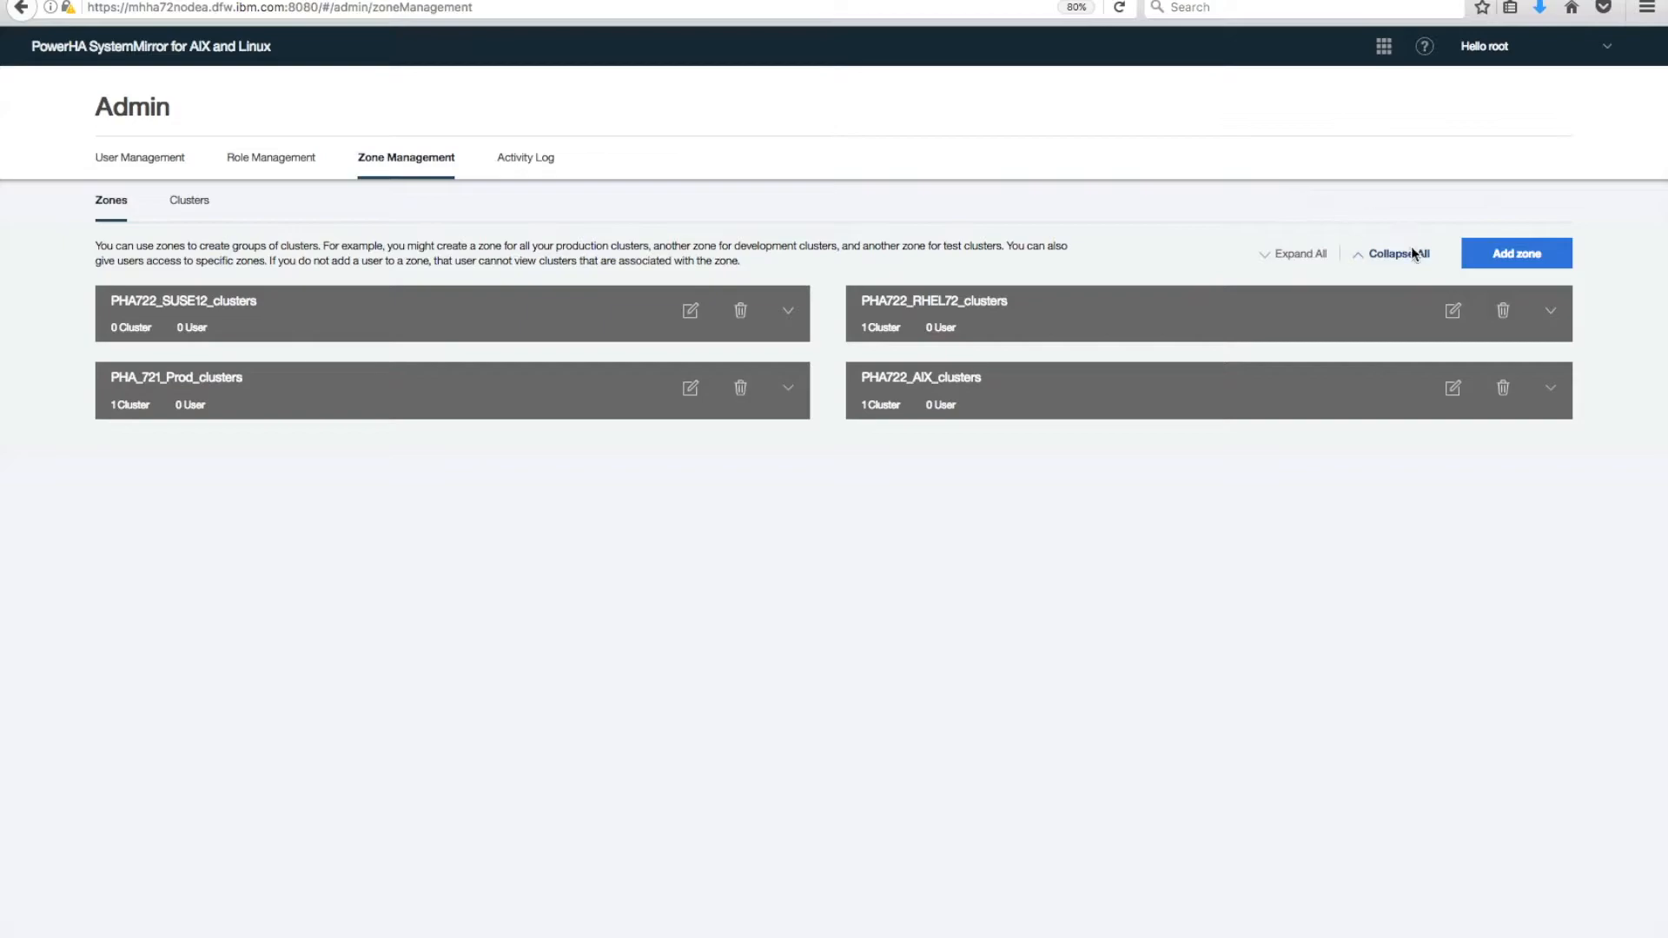
left_click(1514, 252)
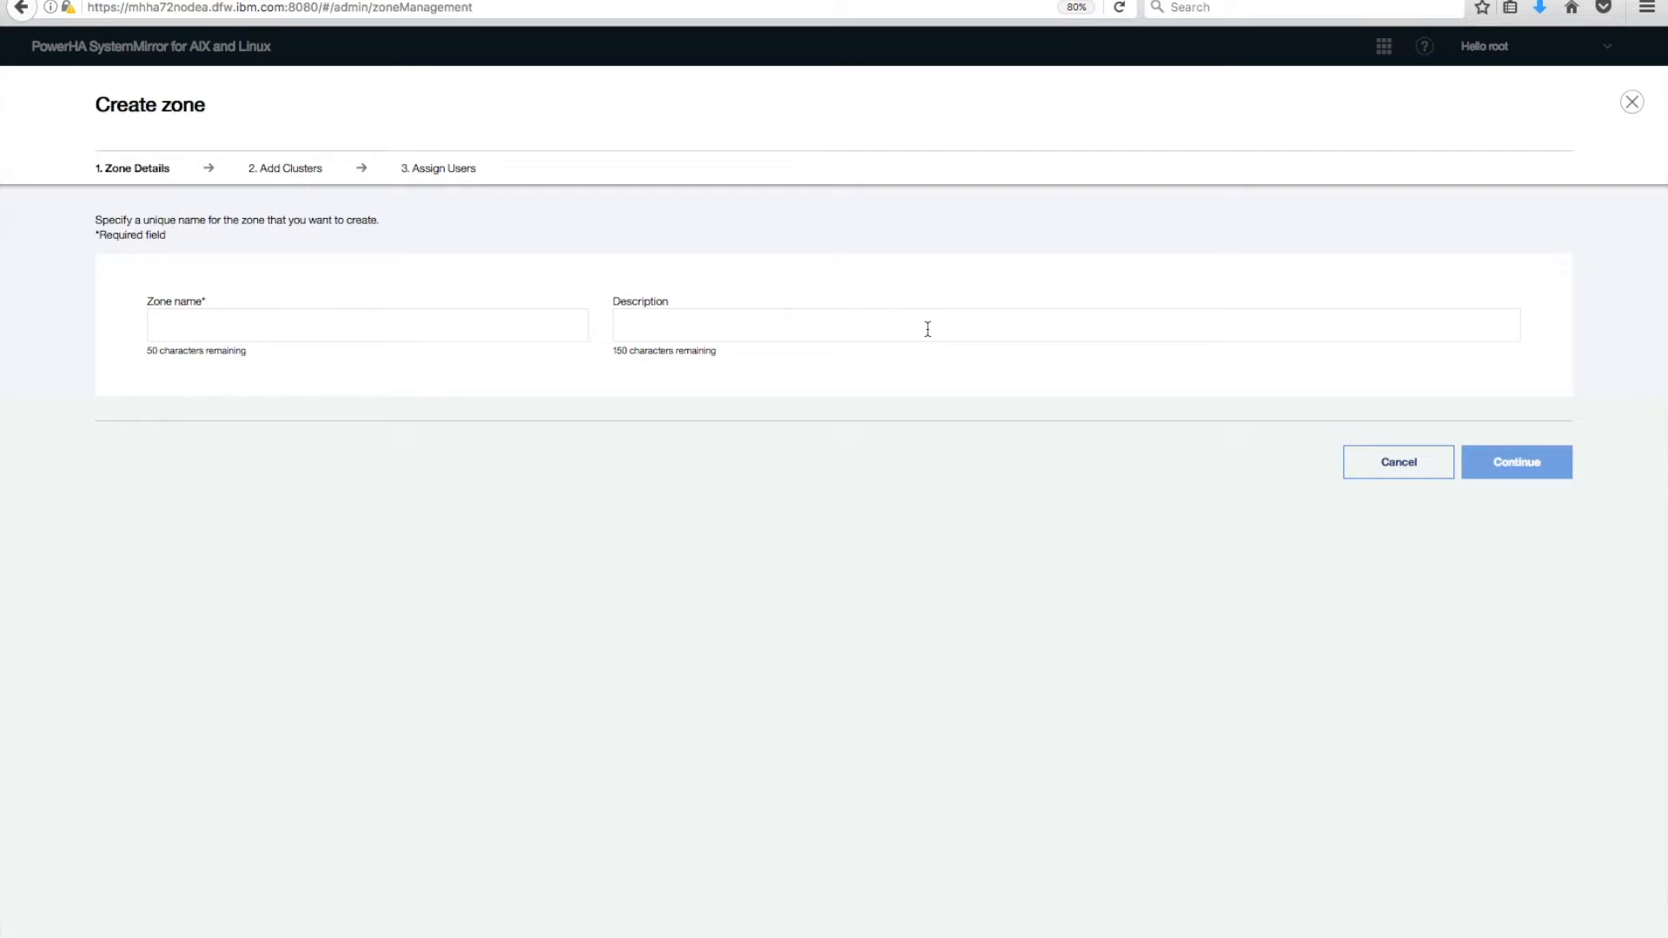
left_click(1631, 104)
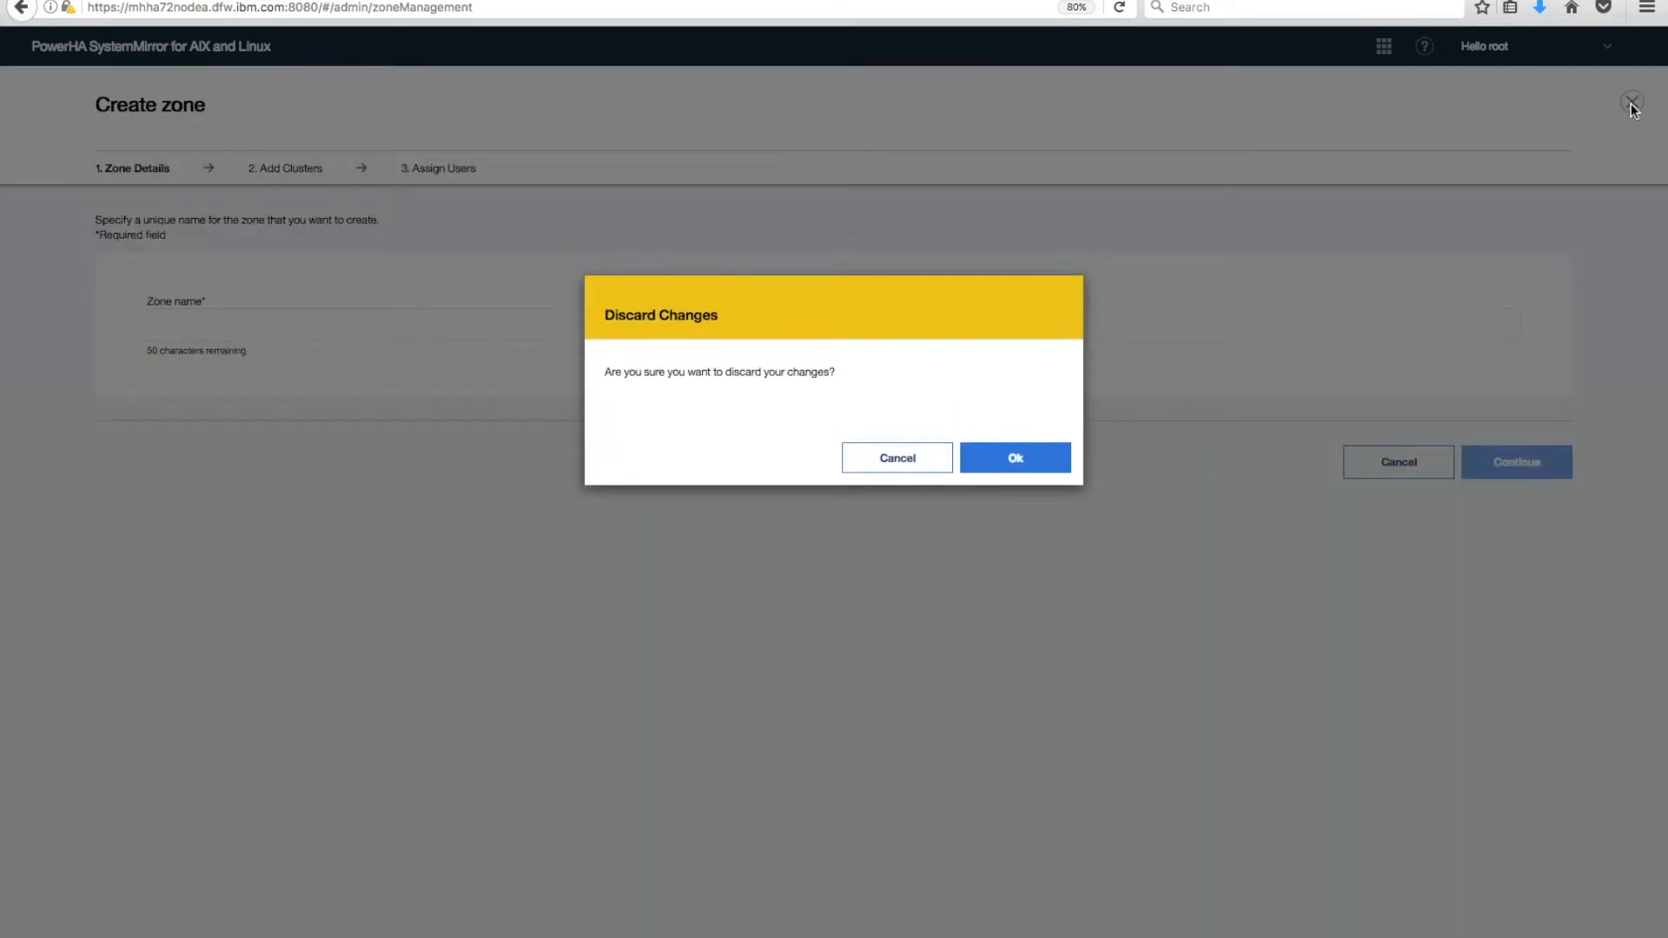
left_click(1023, 458)
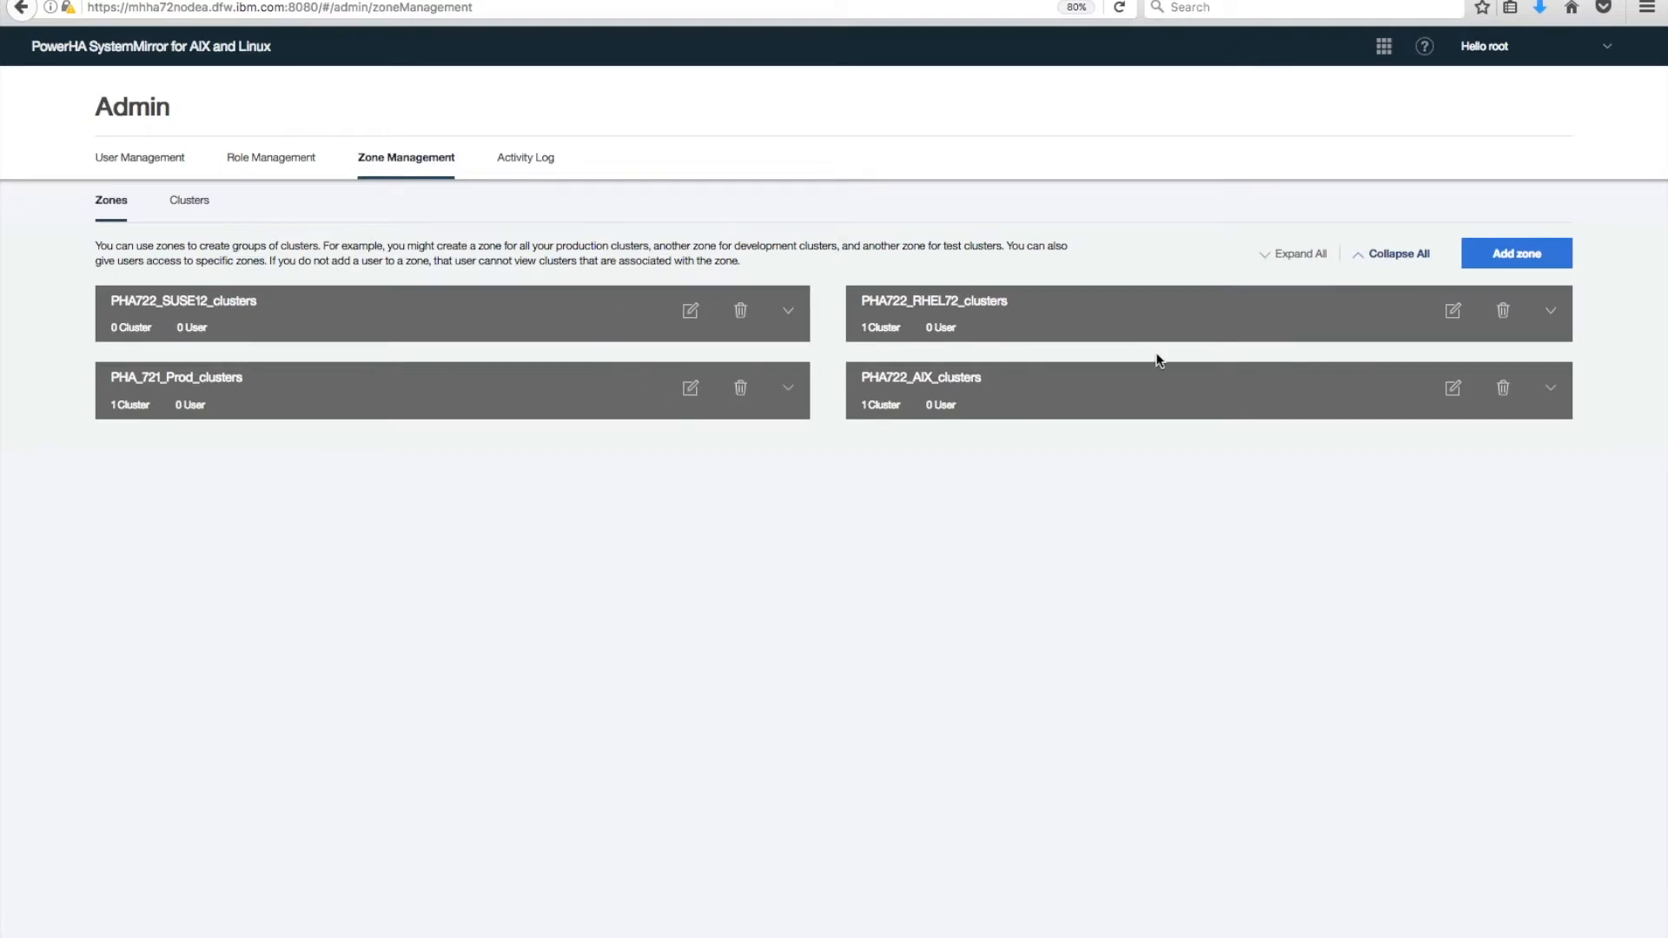
left_click(1453, 392)
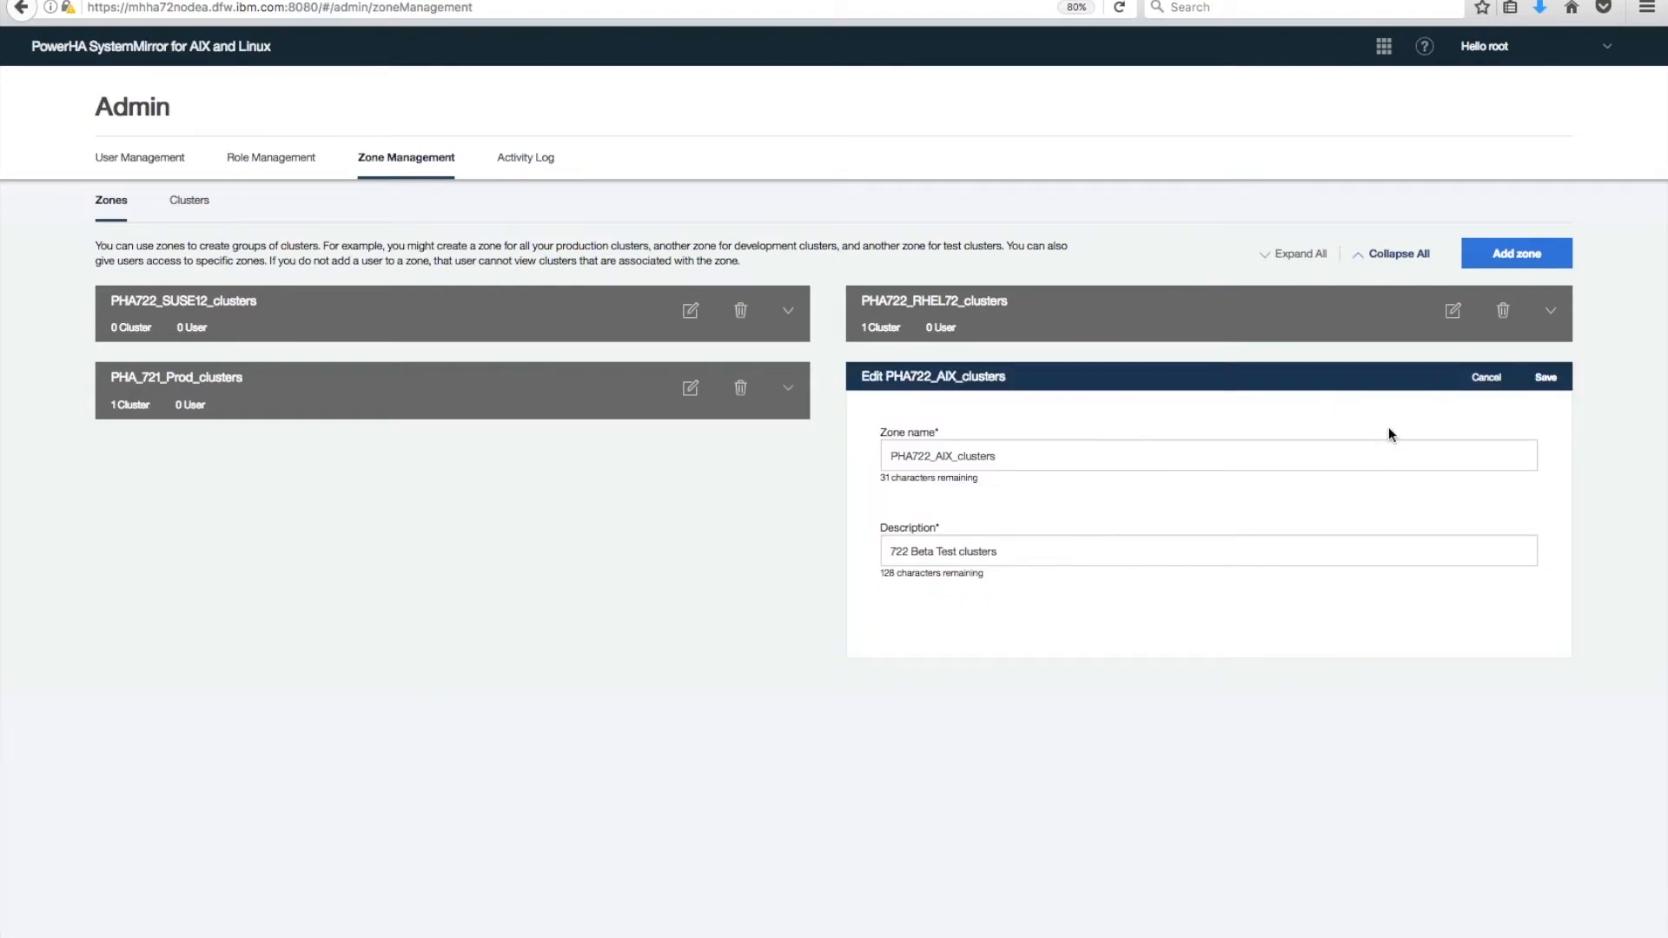
left_click(1486, 378)
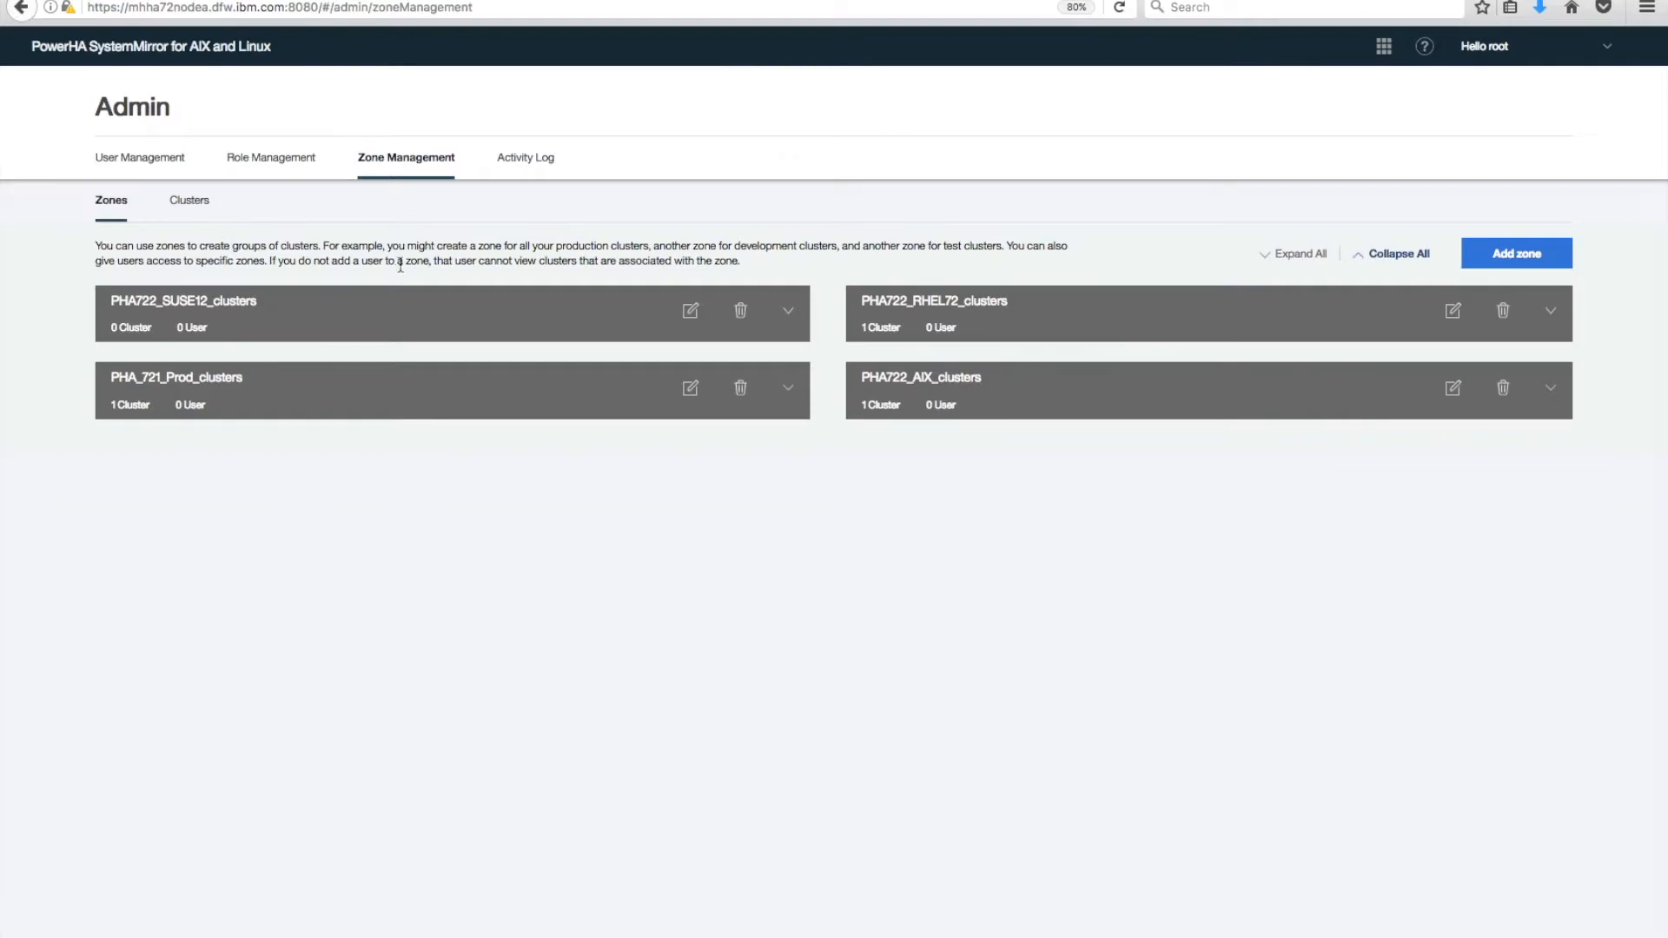
Show the Clusters list: mhoracle_cluster, PHA722_betacluster and PHA_betacluster with their zones.
left_click(202, 205)
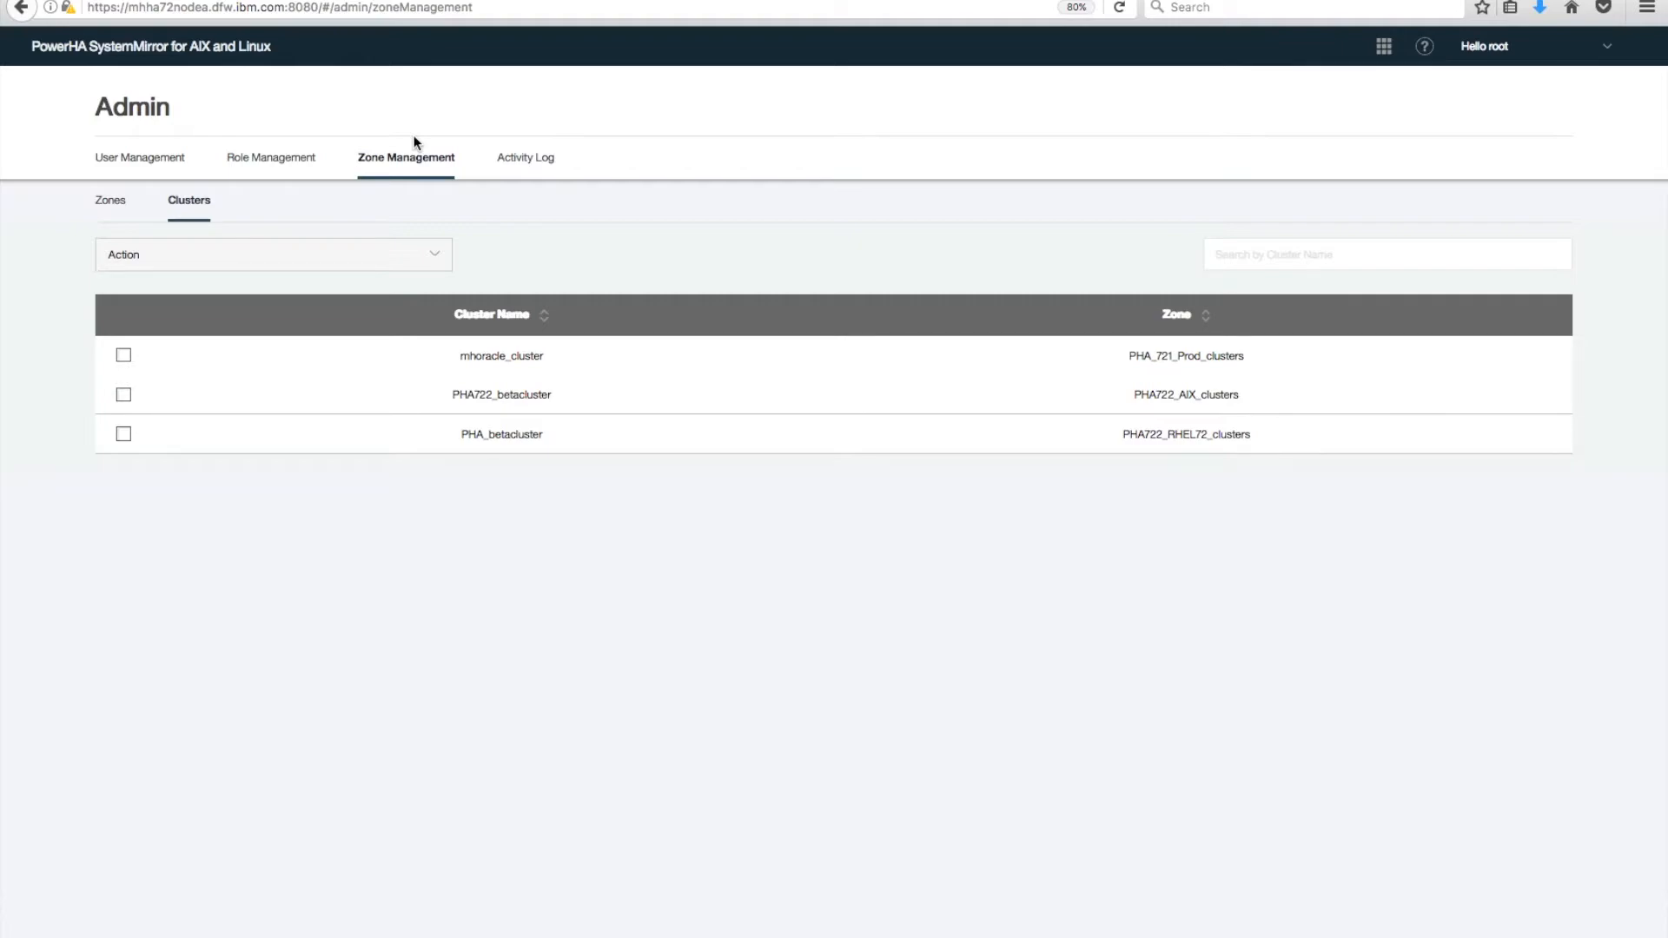
In Role Management, expand the ha_root and ha_admin cards to review their permissions.
left_click(302, 165)
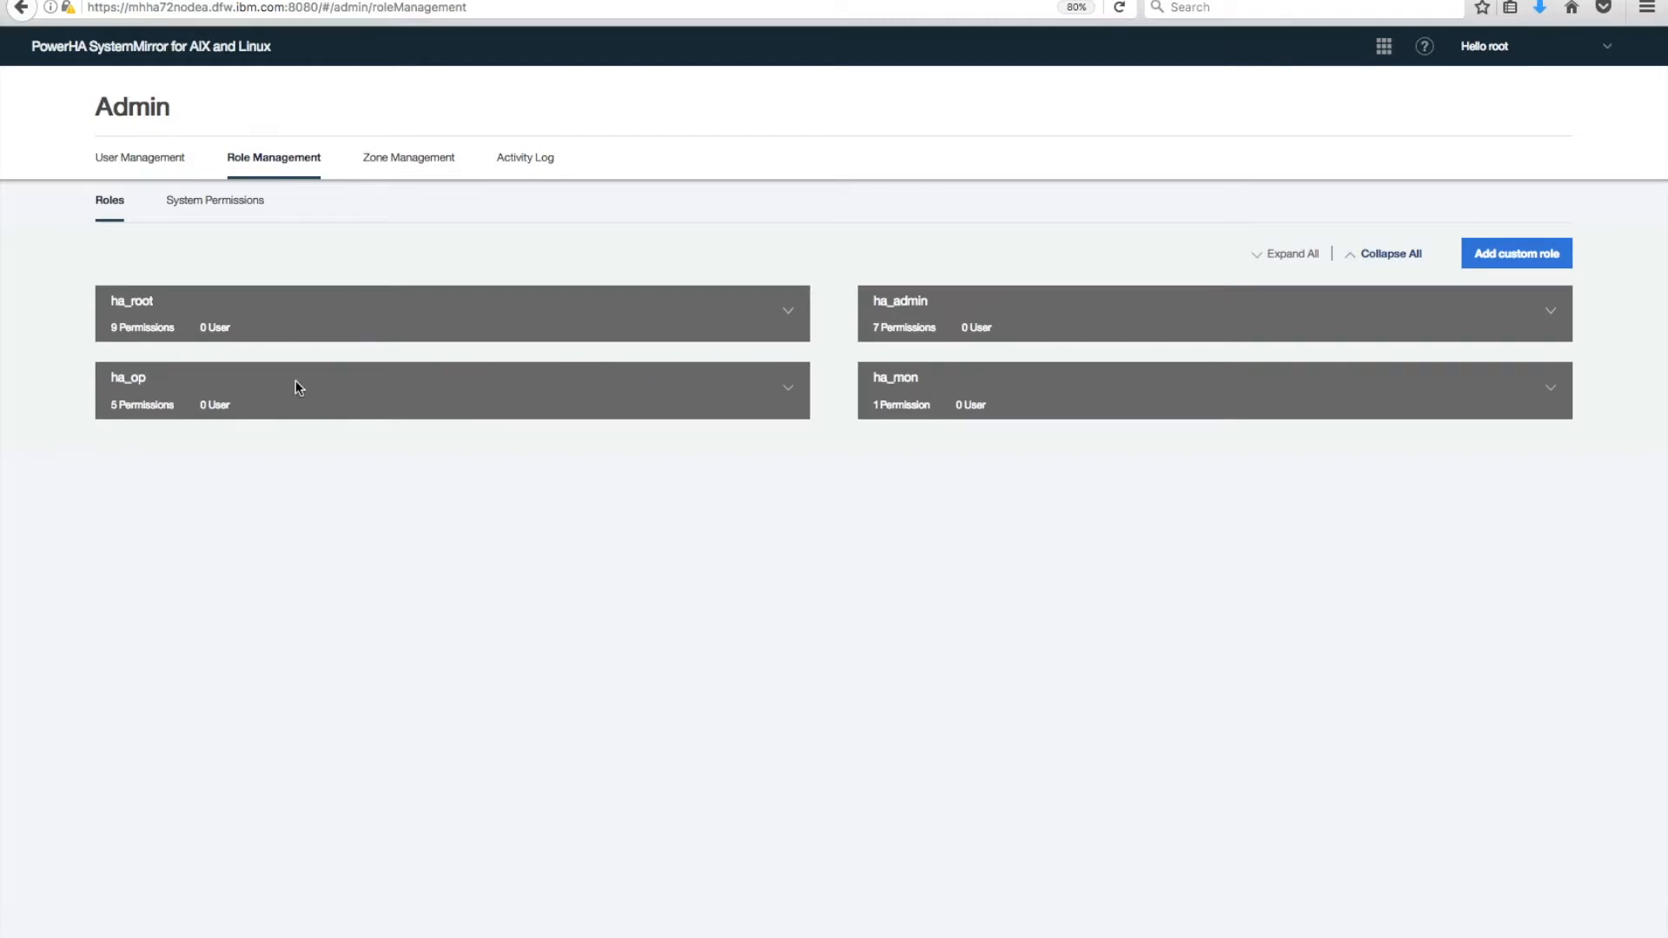
left_click(790, 312)
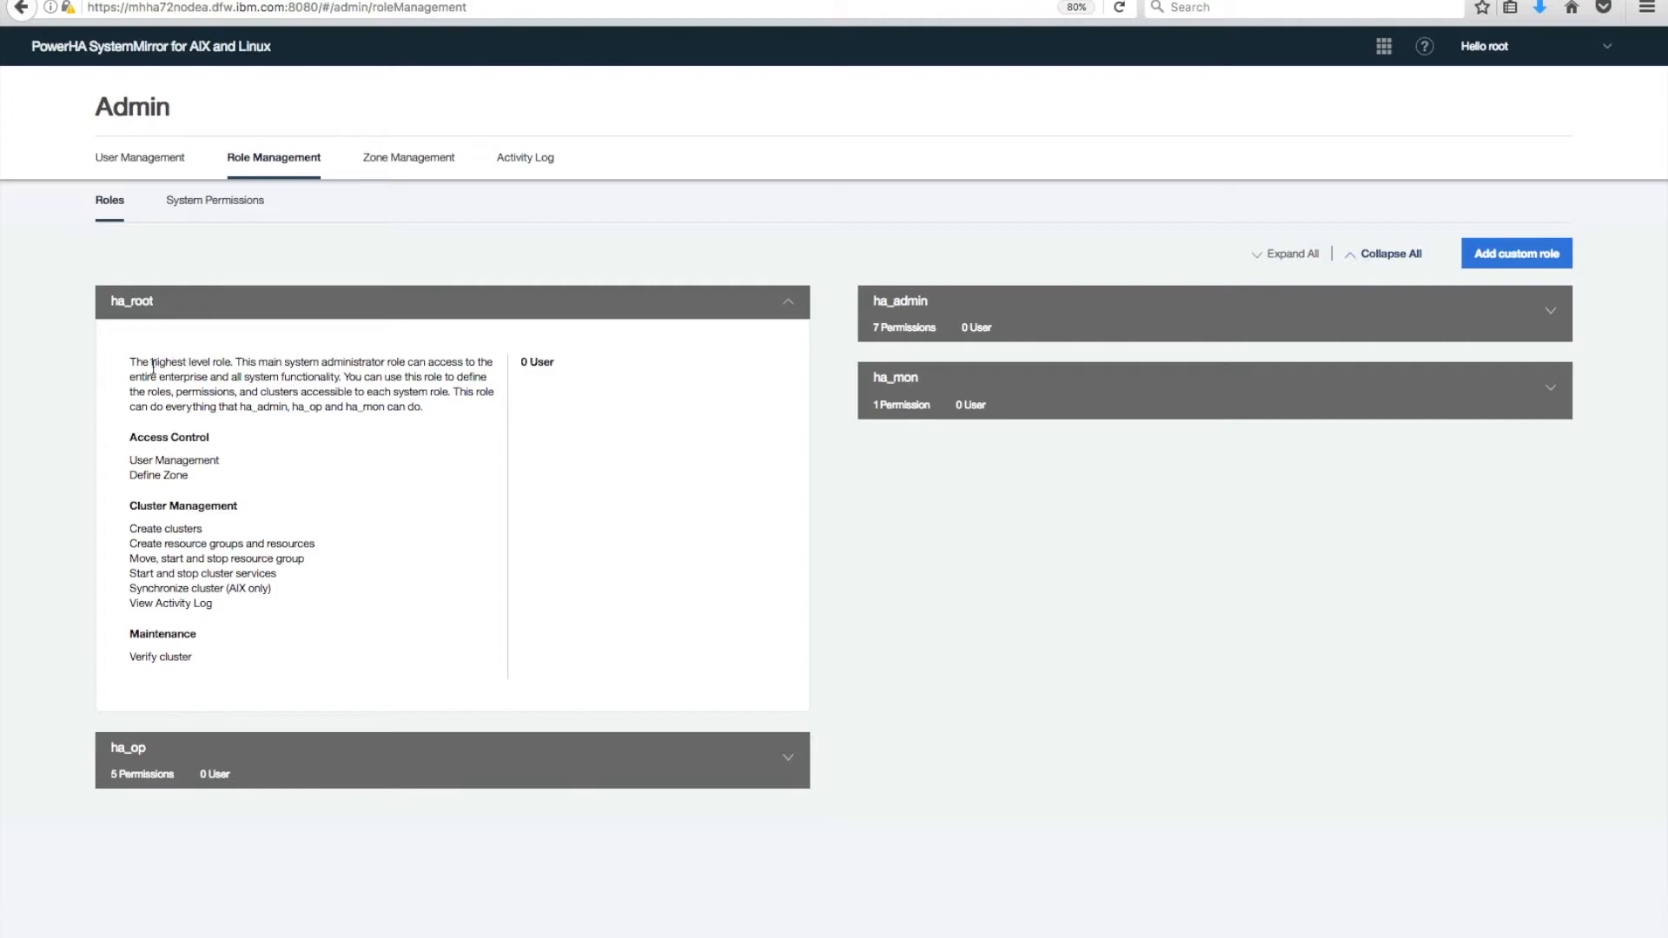
left_click_drag(130, 437, 207, 662)
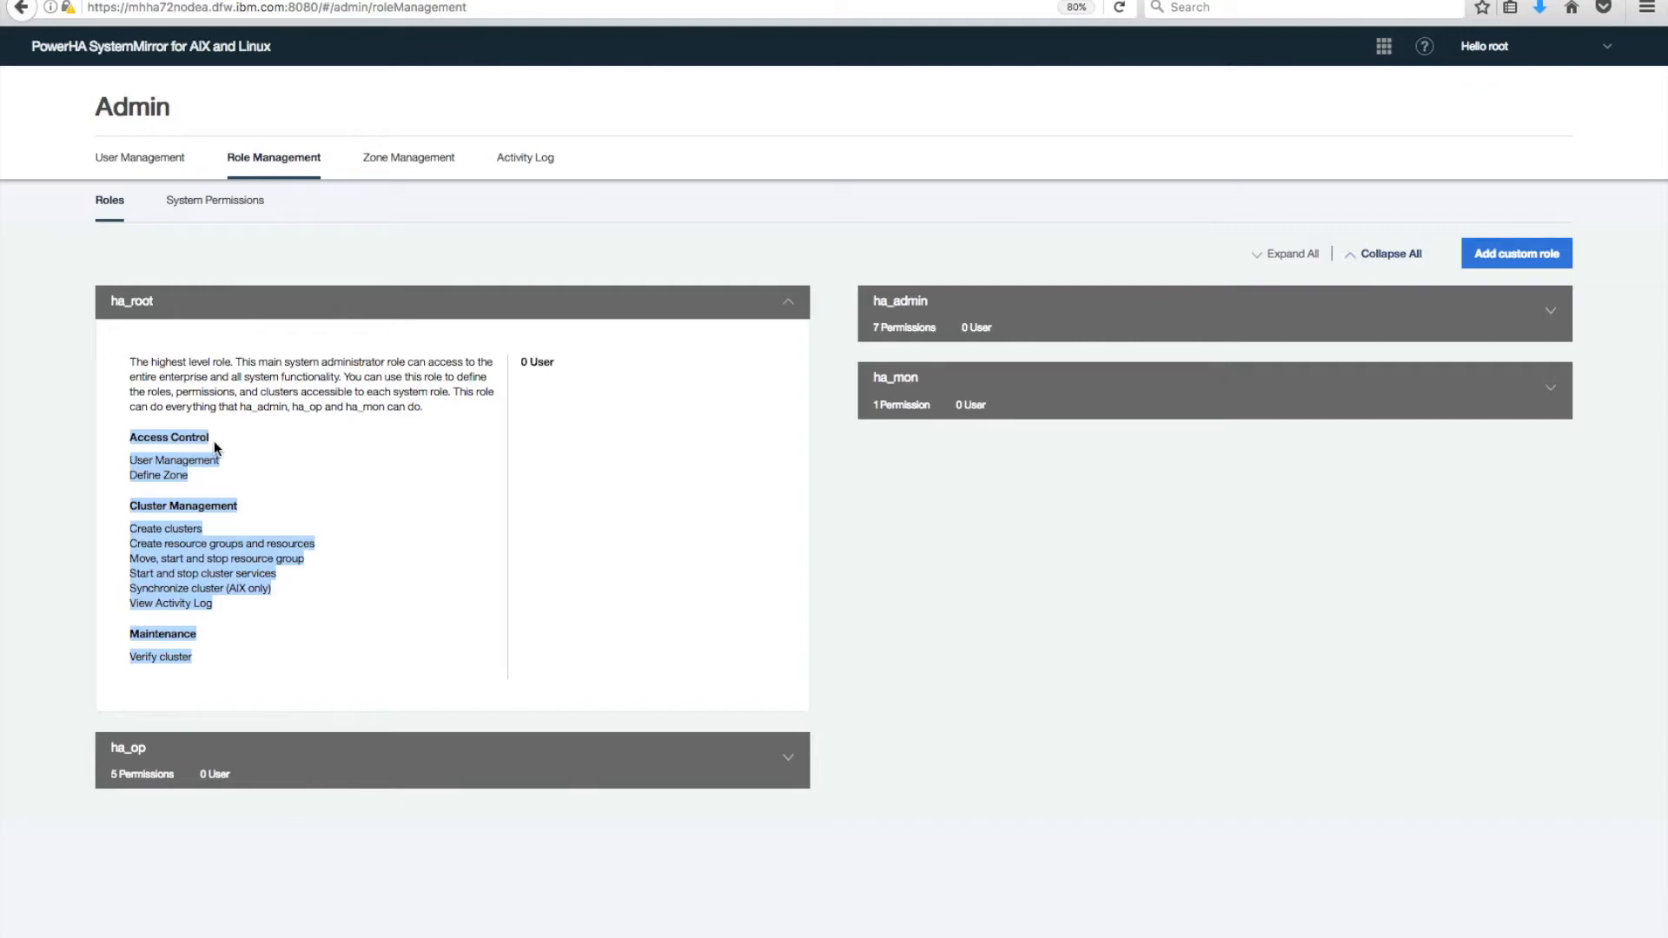
left_click(236, 541)
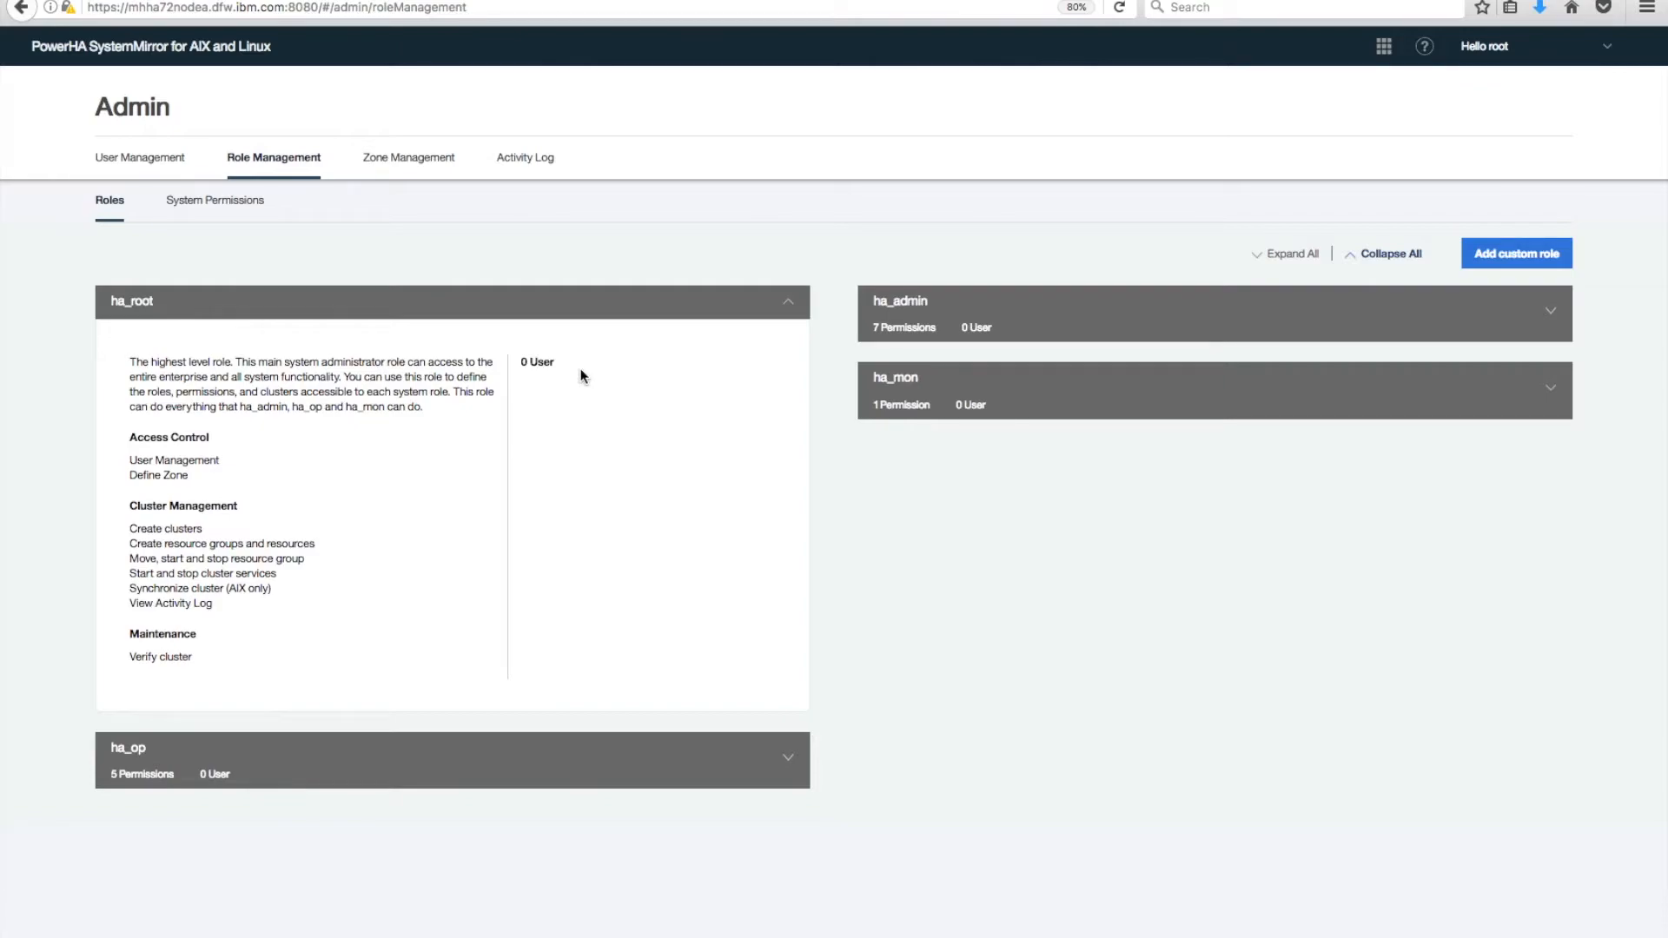
left_click(1556, 312)
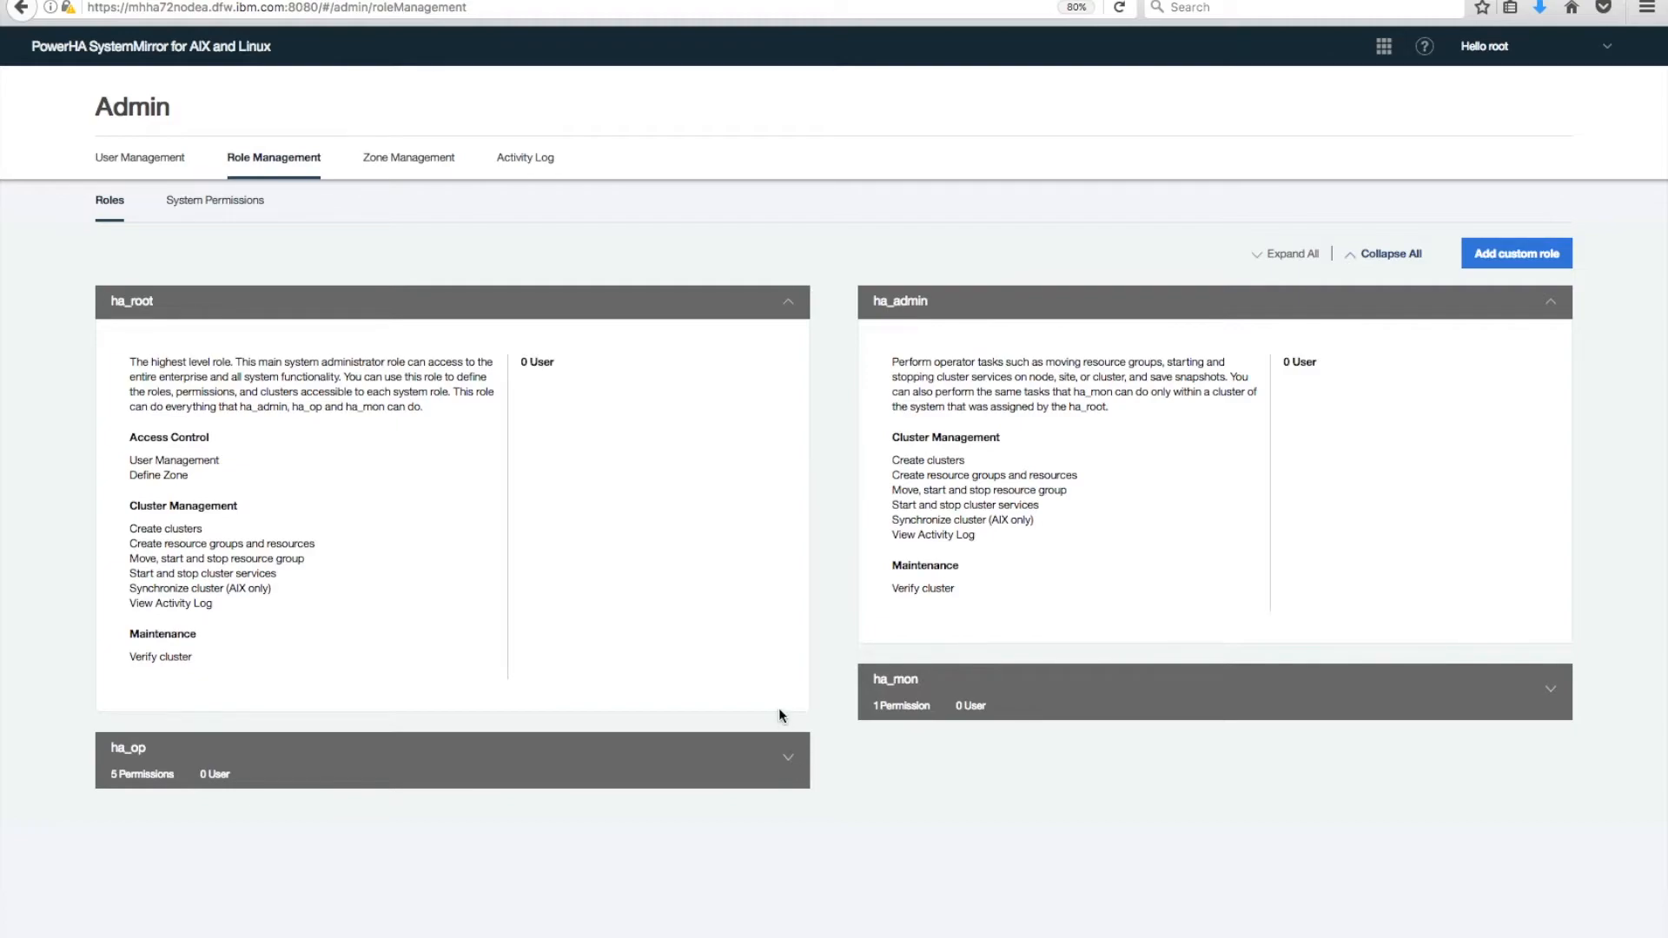
Expand the ha_op and ha_mon role cards, then view the System Permissions list.
left_click(788, 760)
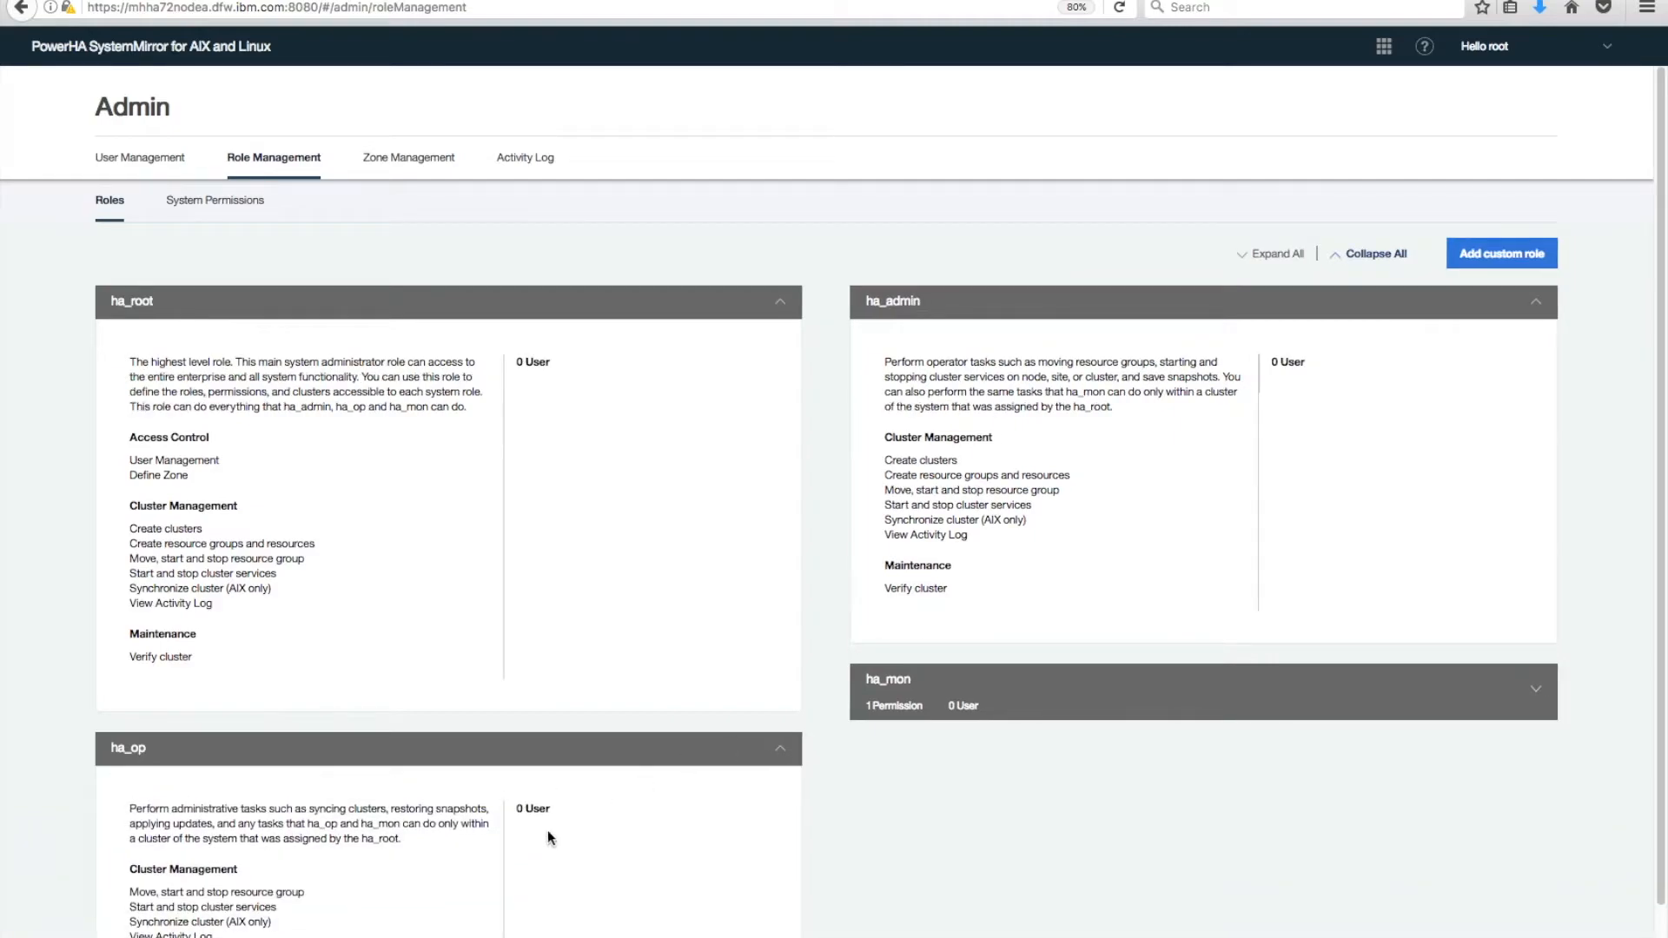
scroll(450, 832, "down", 2)
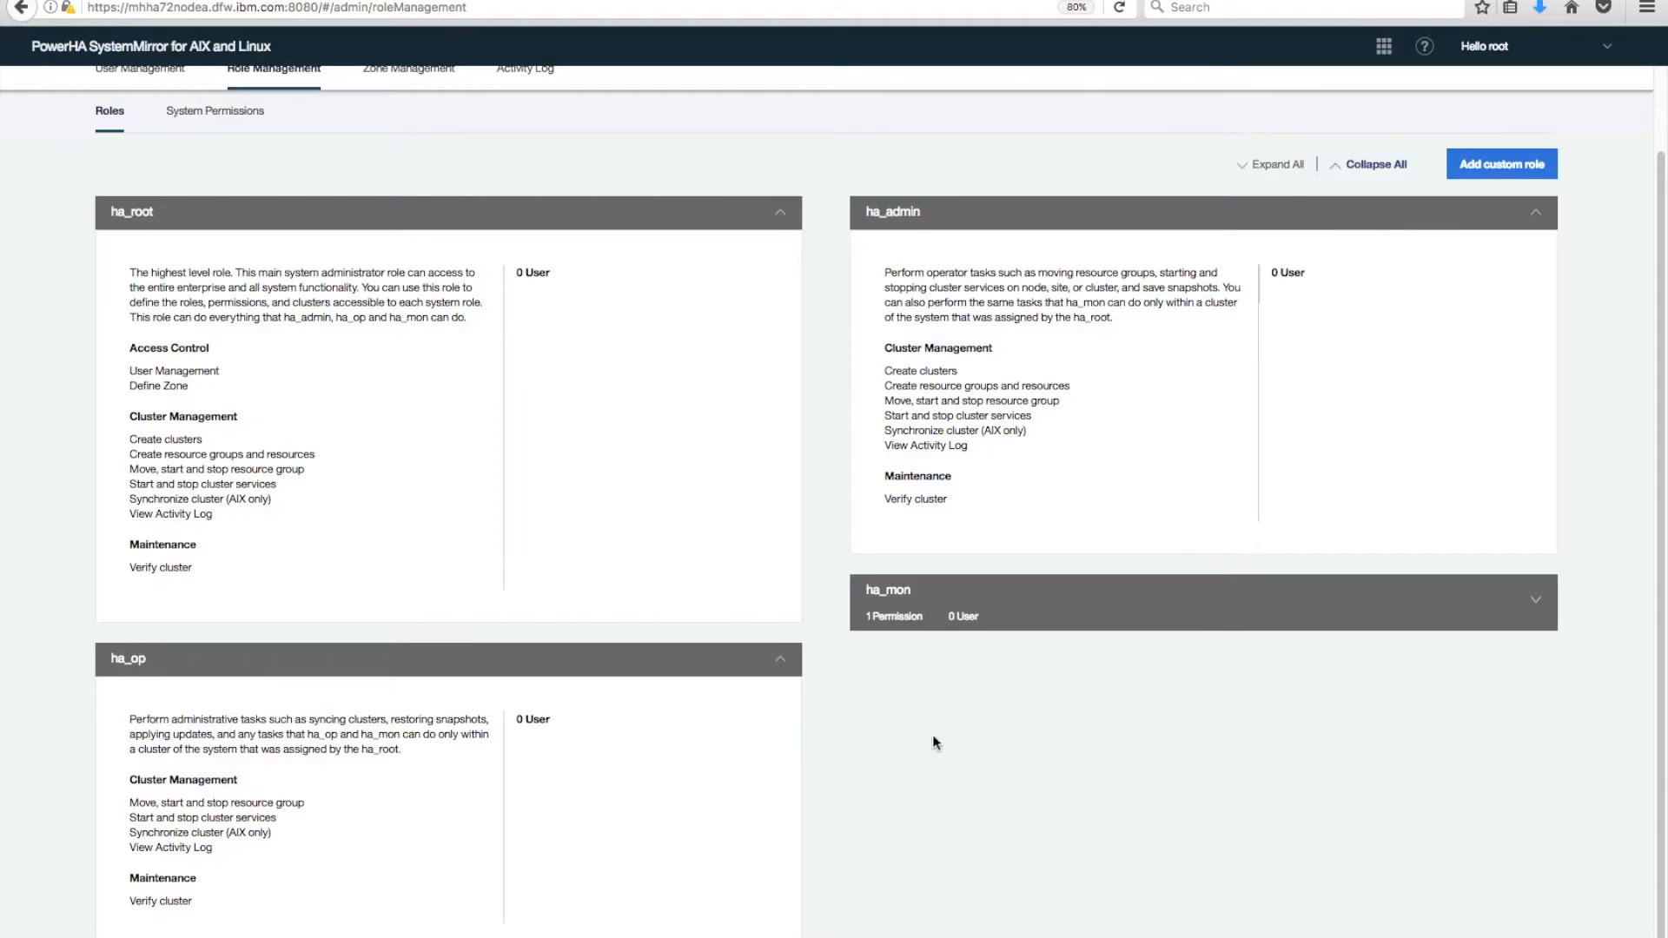
left_click(1535, 600)
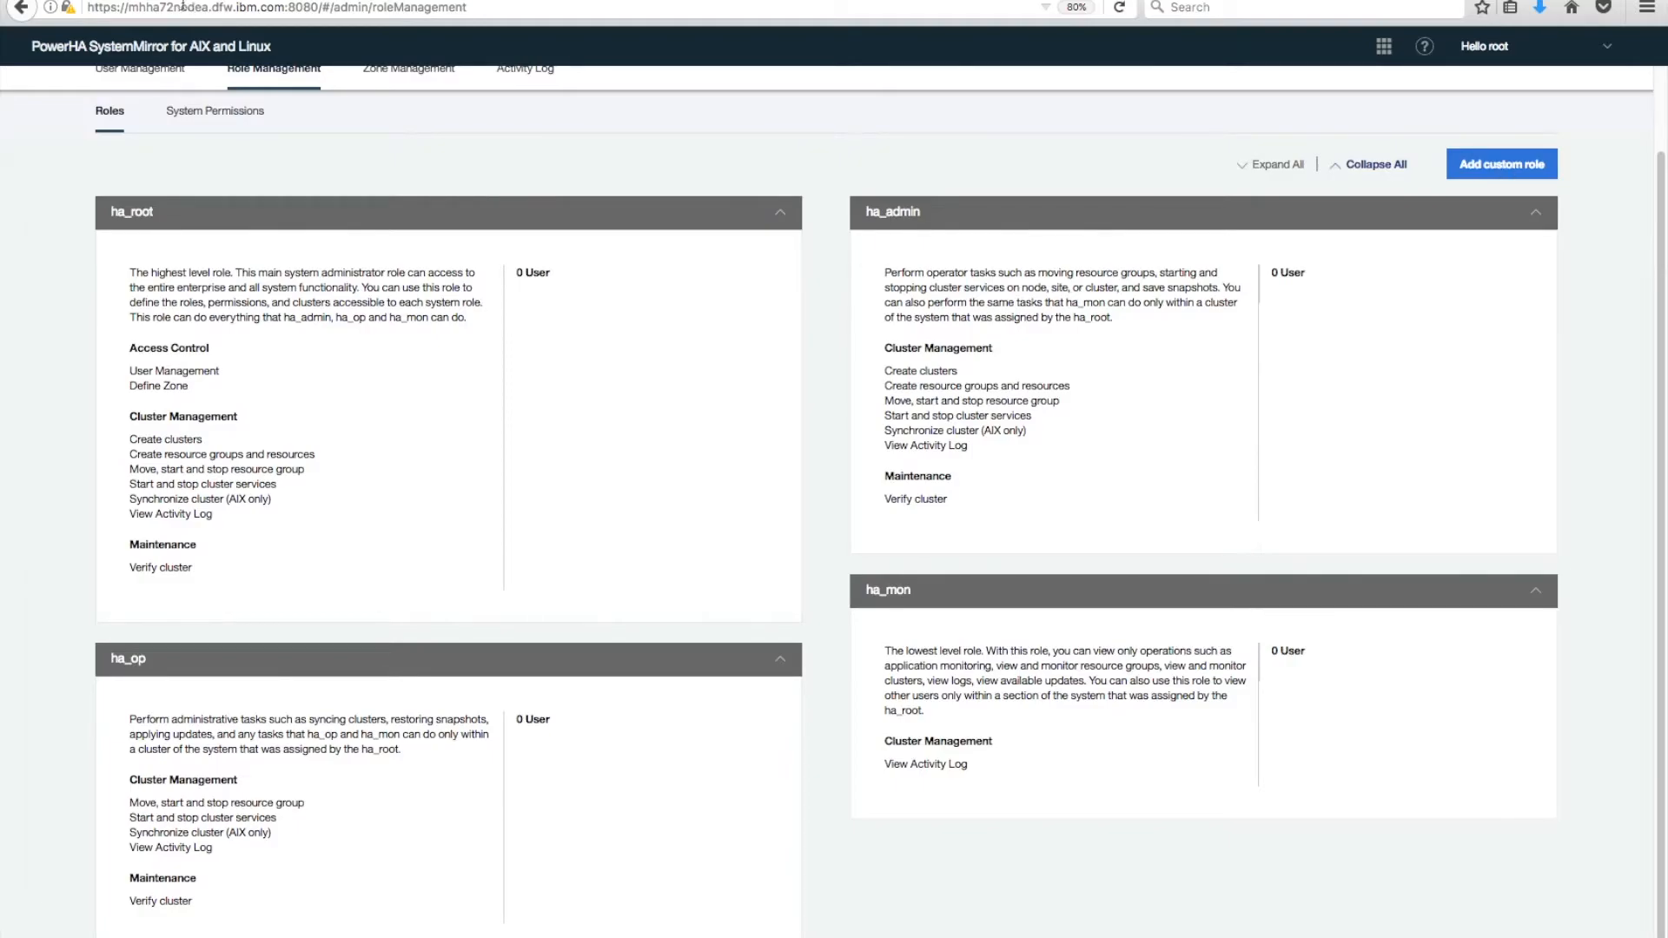
left_click(229, 112)
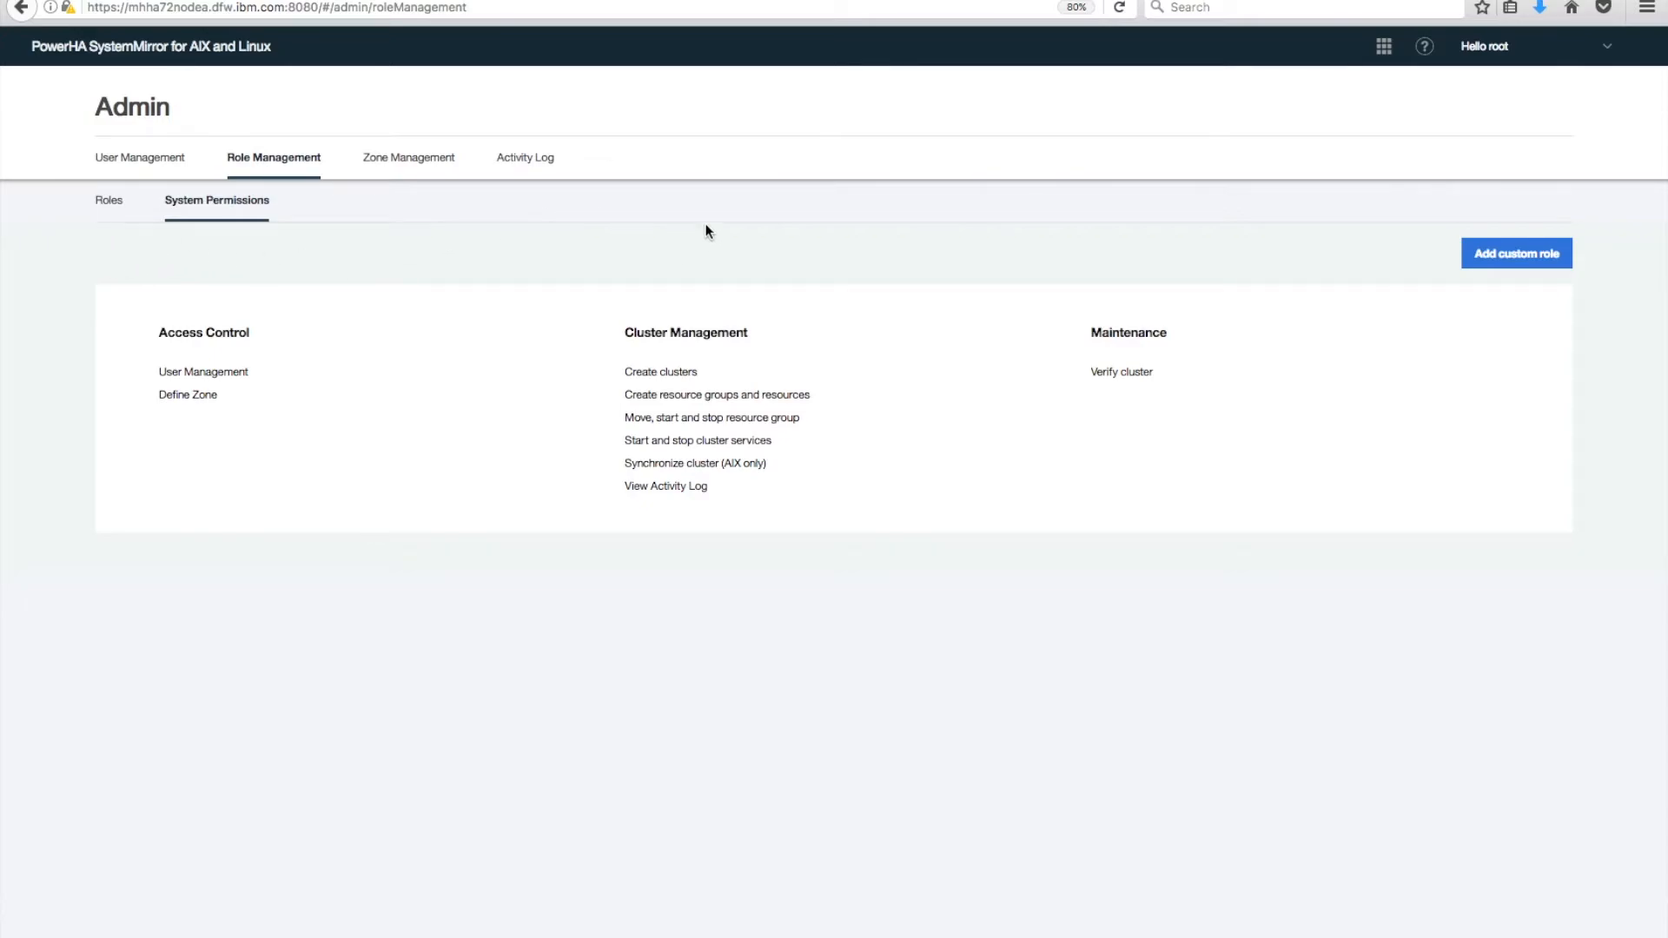
Start a custom role with an admin role name and description 'Users that I choose to have restricted authority'.
left_click(1525, 253)
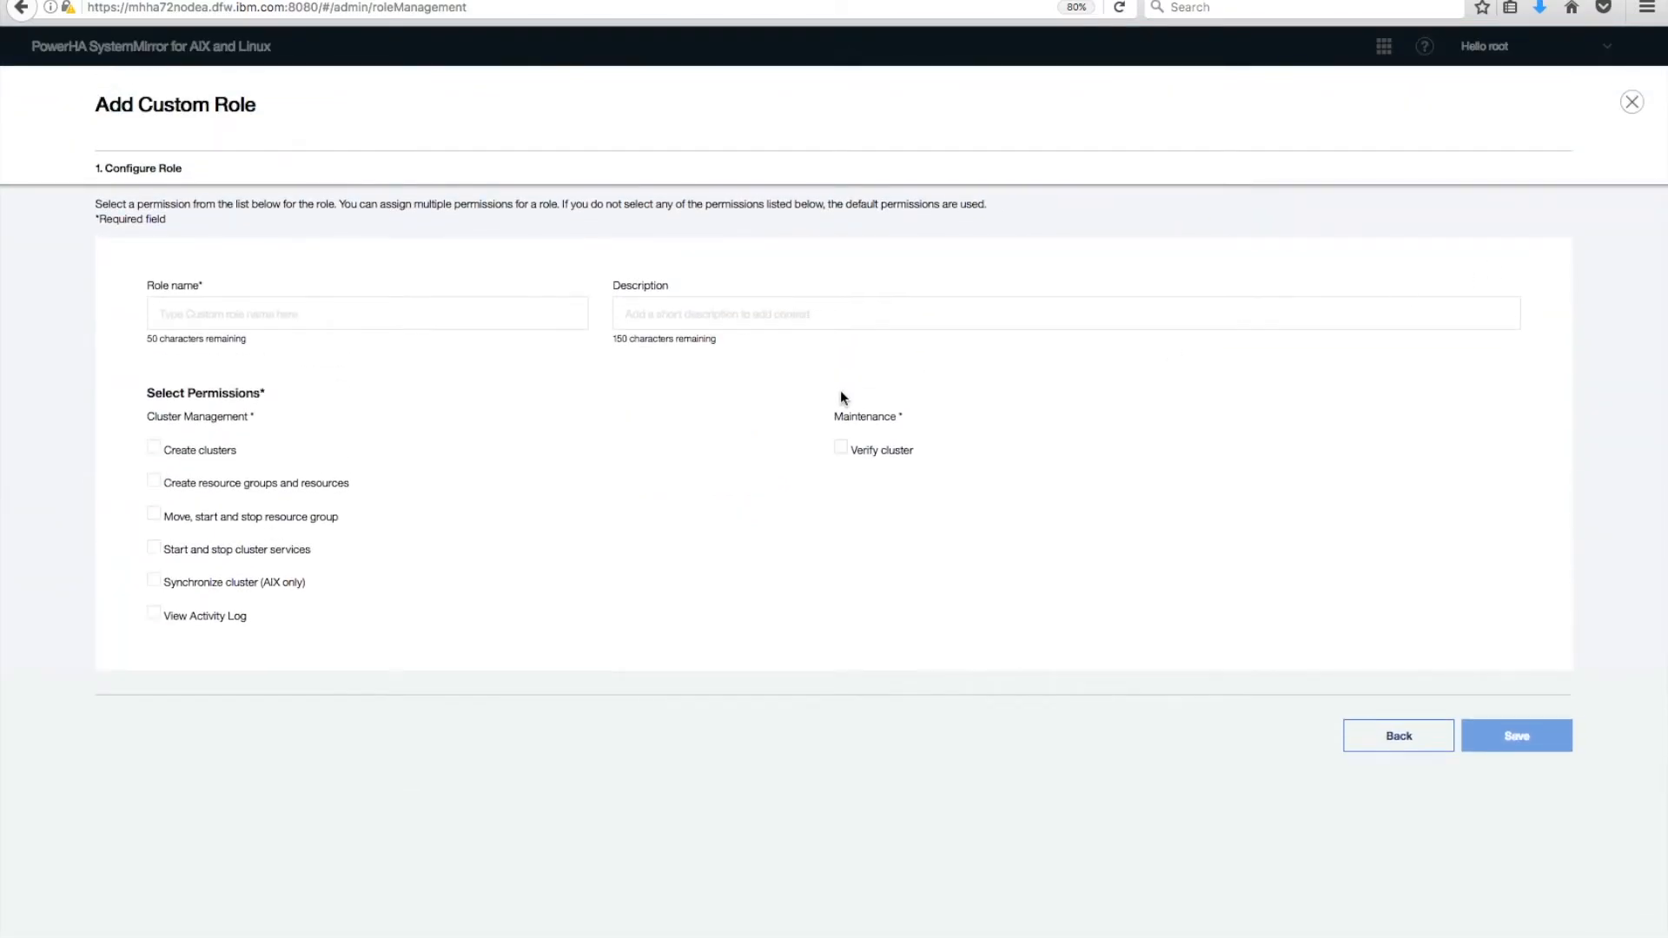
type("Herrera_")
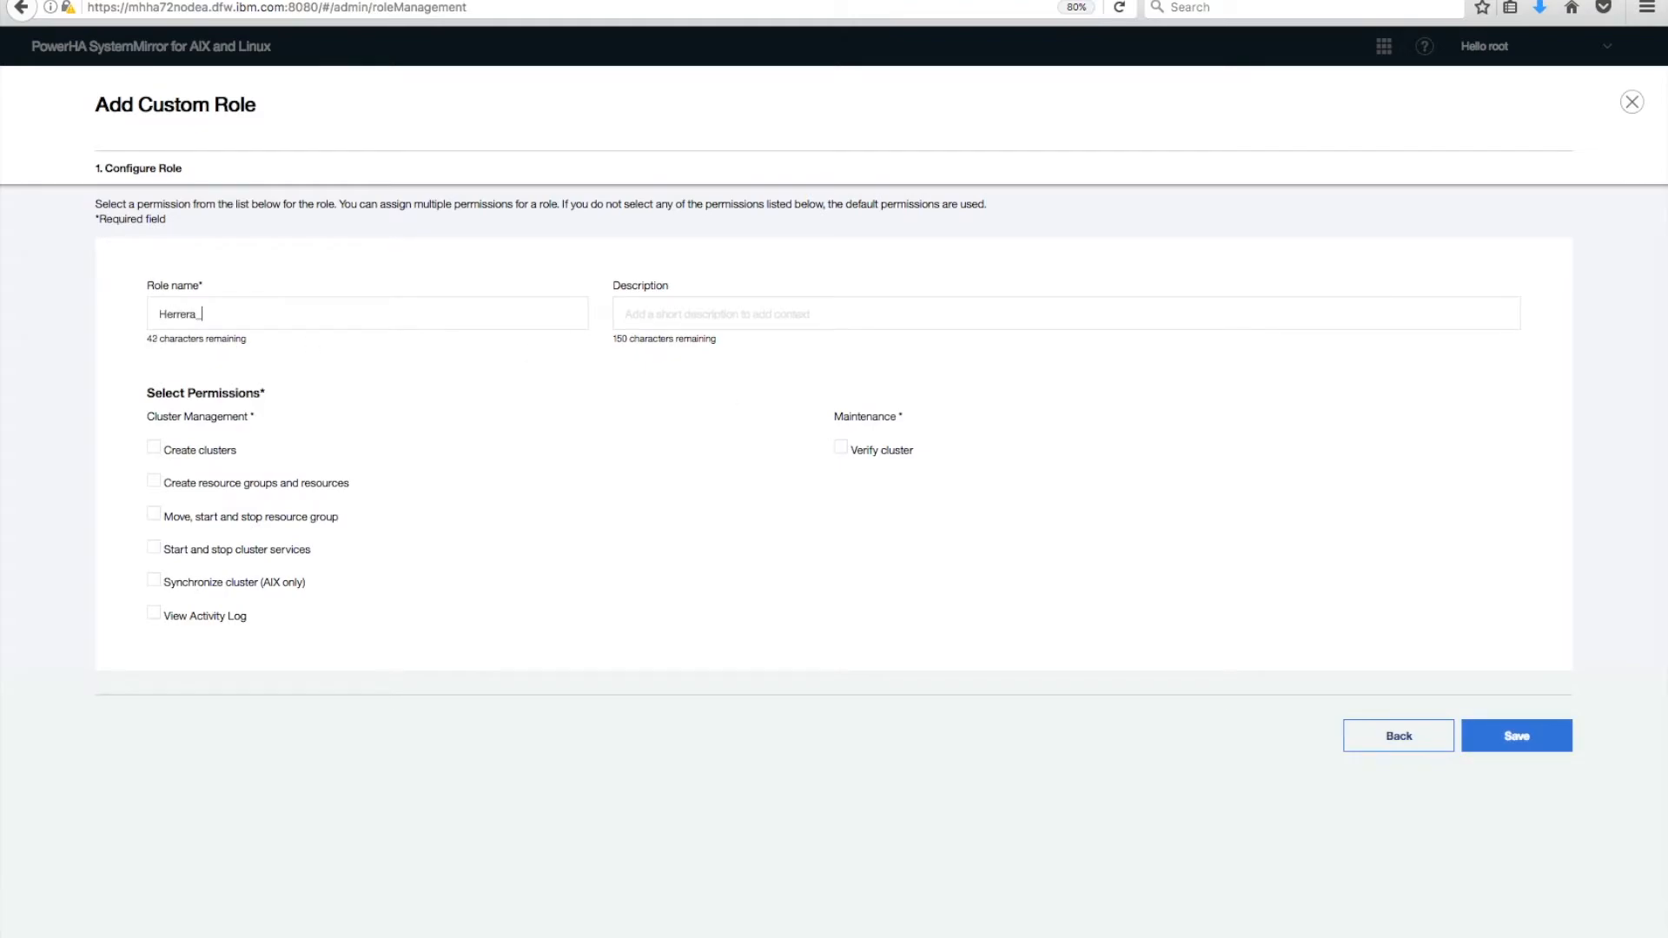
key("BackSpace")
key("BackSpace")
key("BackSpace")
key("BackSpace")
key("BackSpace")
key("BackSpace")
key("BackSpace")
key("BackSpace")
type("herrera_adminUser")
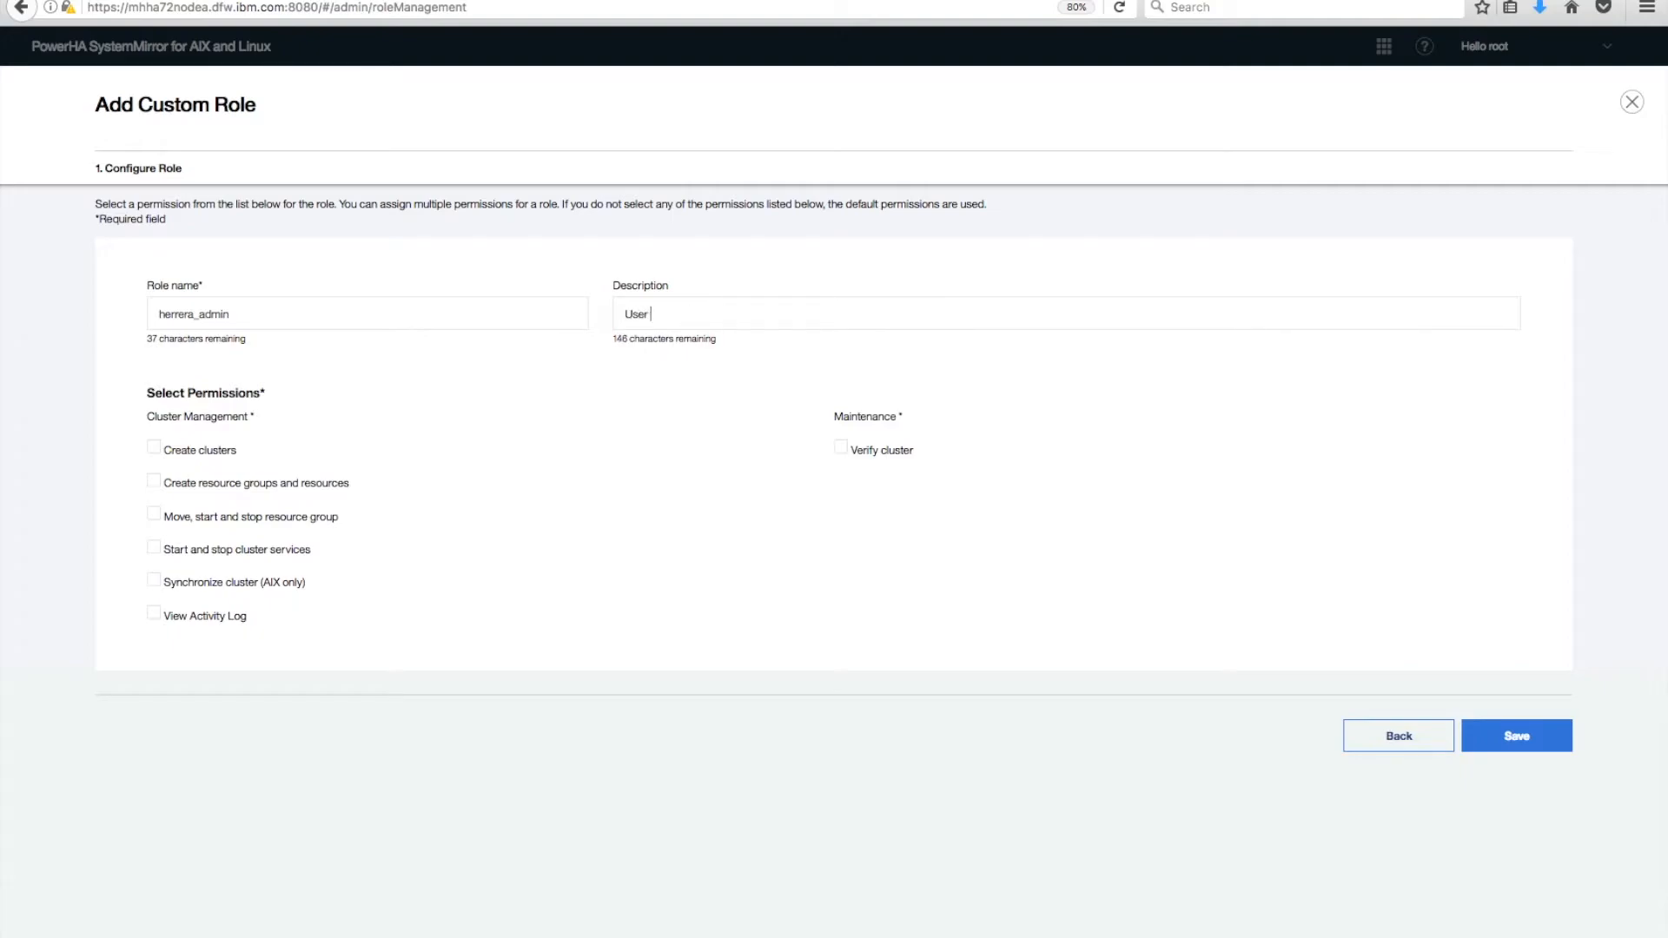
type("s that I choose to have restric")
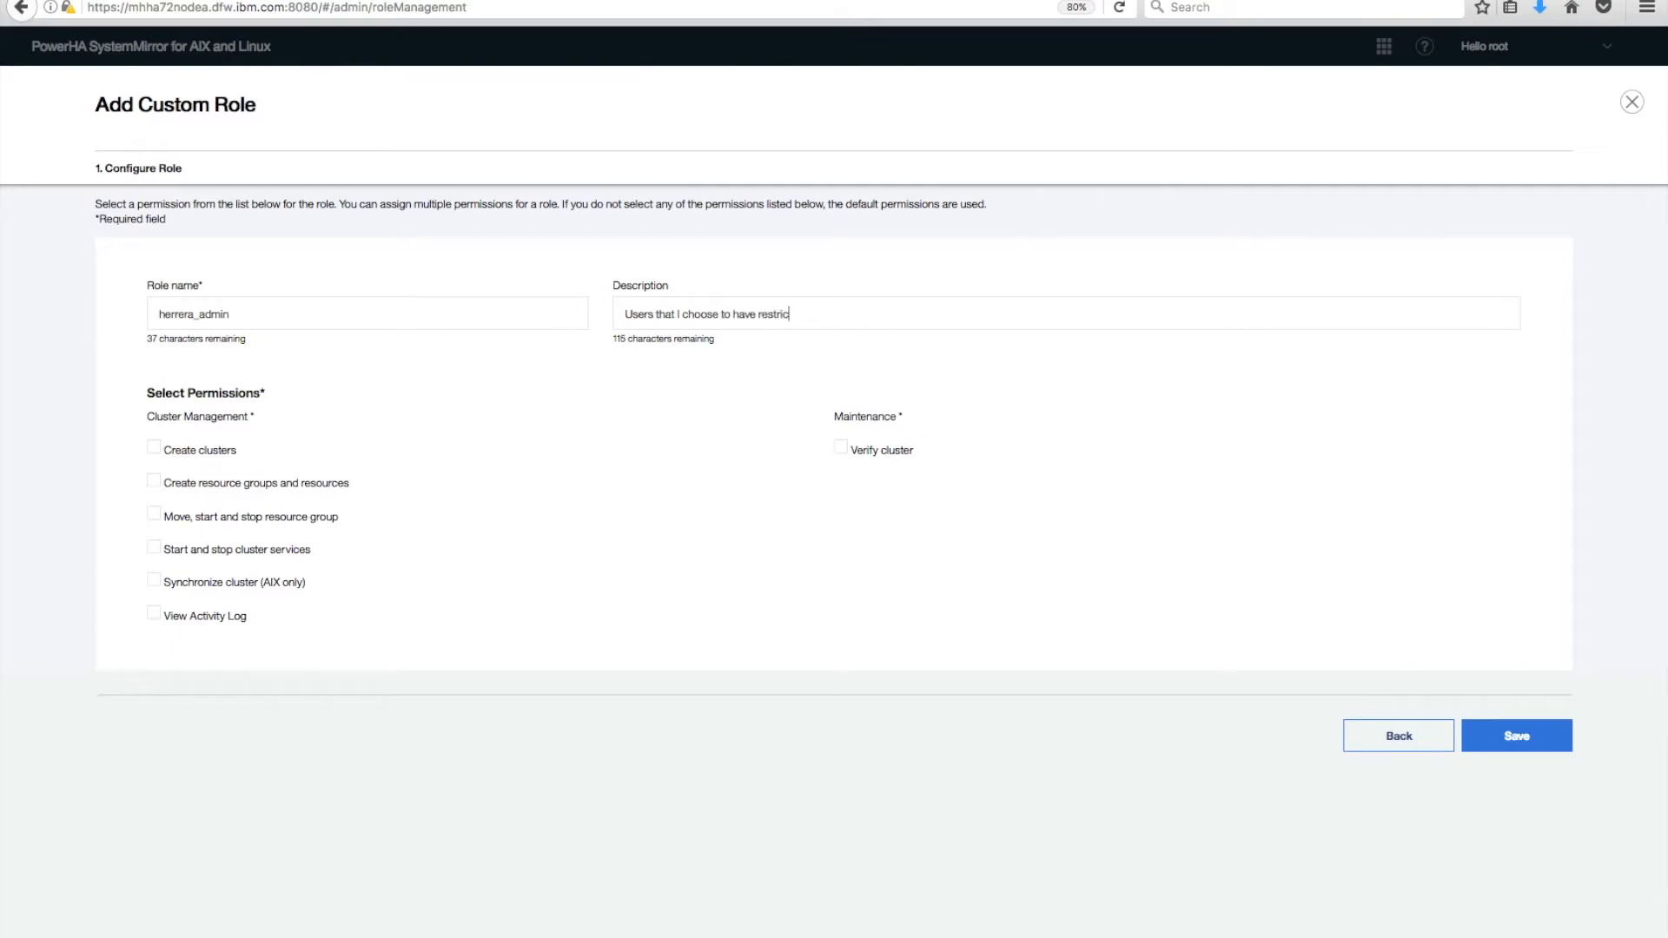
type("ted authority")
Grant resource group move/start/stop, cluster services, synchronization, activity log and verification permissions.
right_click(157, 517)
left_click(119, 504)
left_click(160, 521)
left_click(160, 554)
left_click(157, 585)
left_click(156, 615)
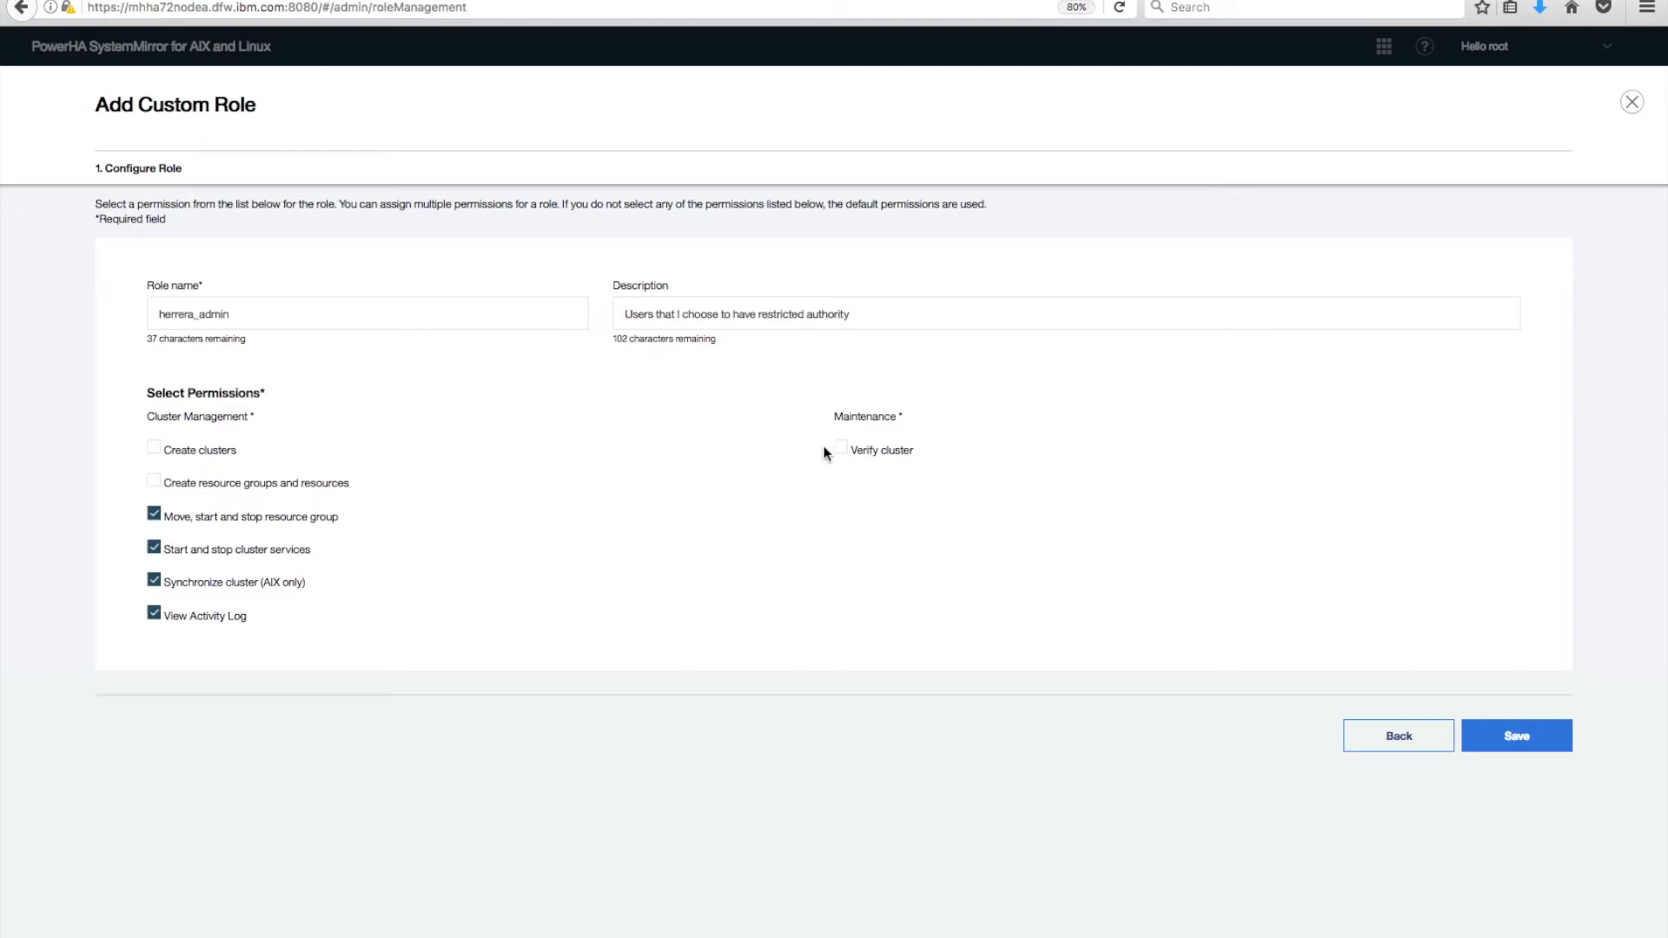
left_click(845, 456)
Submit the custom role and confirm creating the duplicate of ha_op anyway.
left_click(1514, 737)
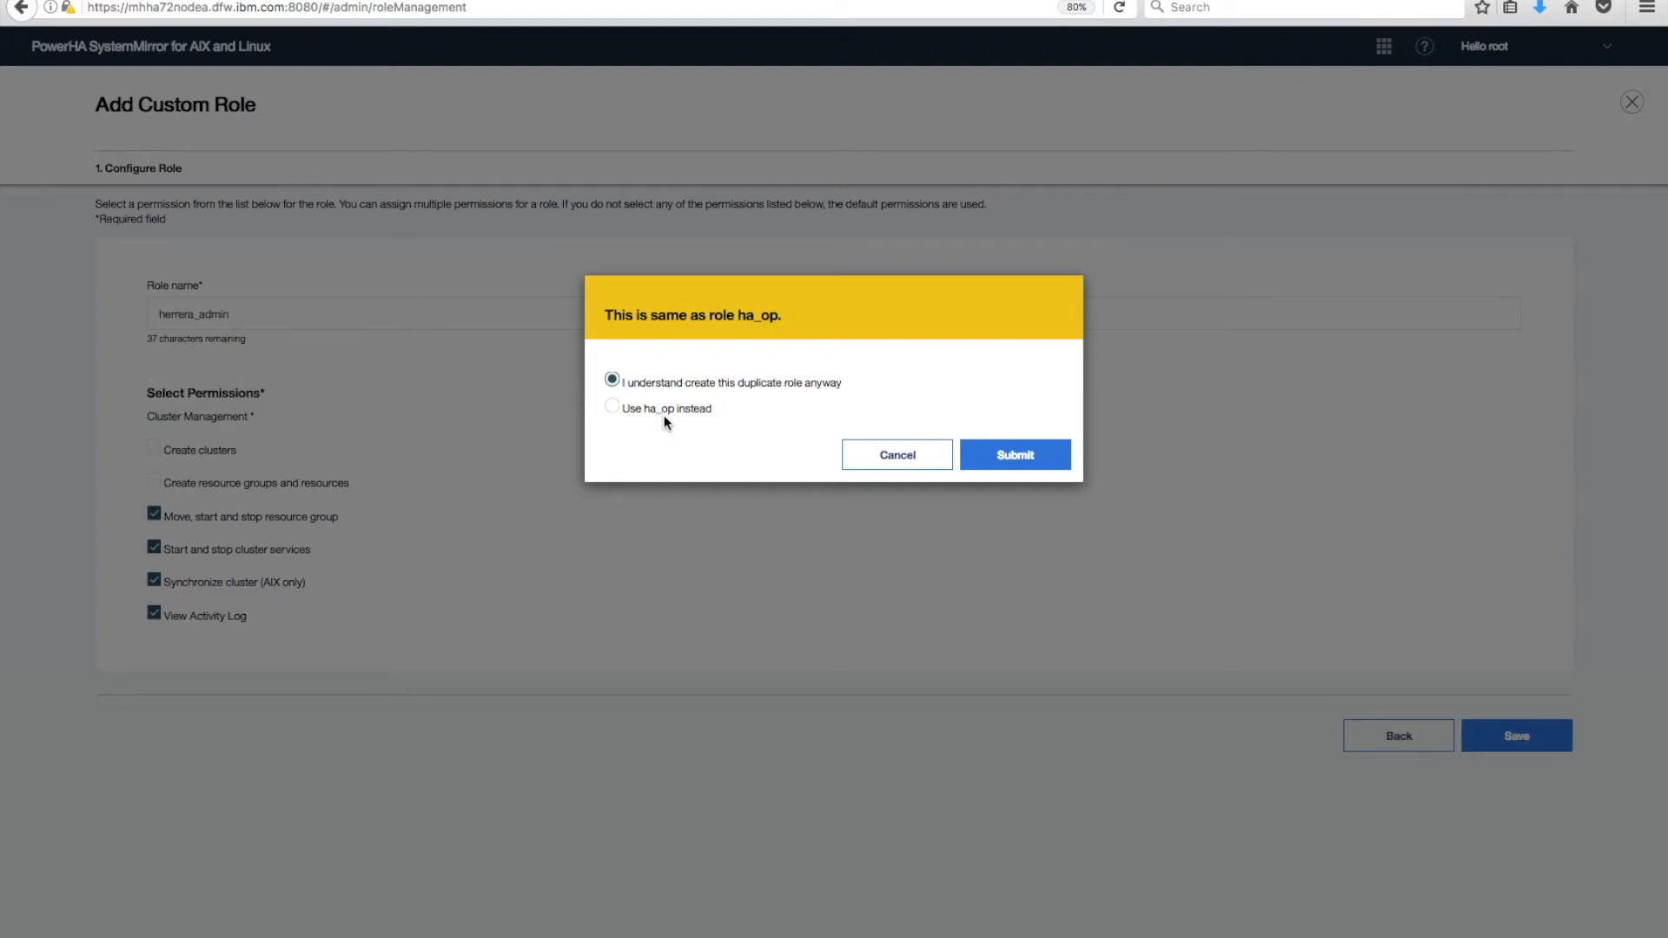
left_click(1012, 466)
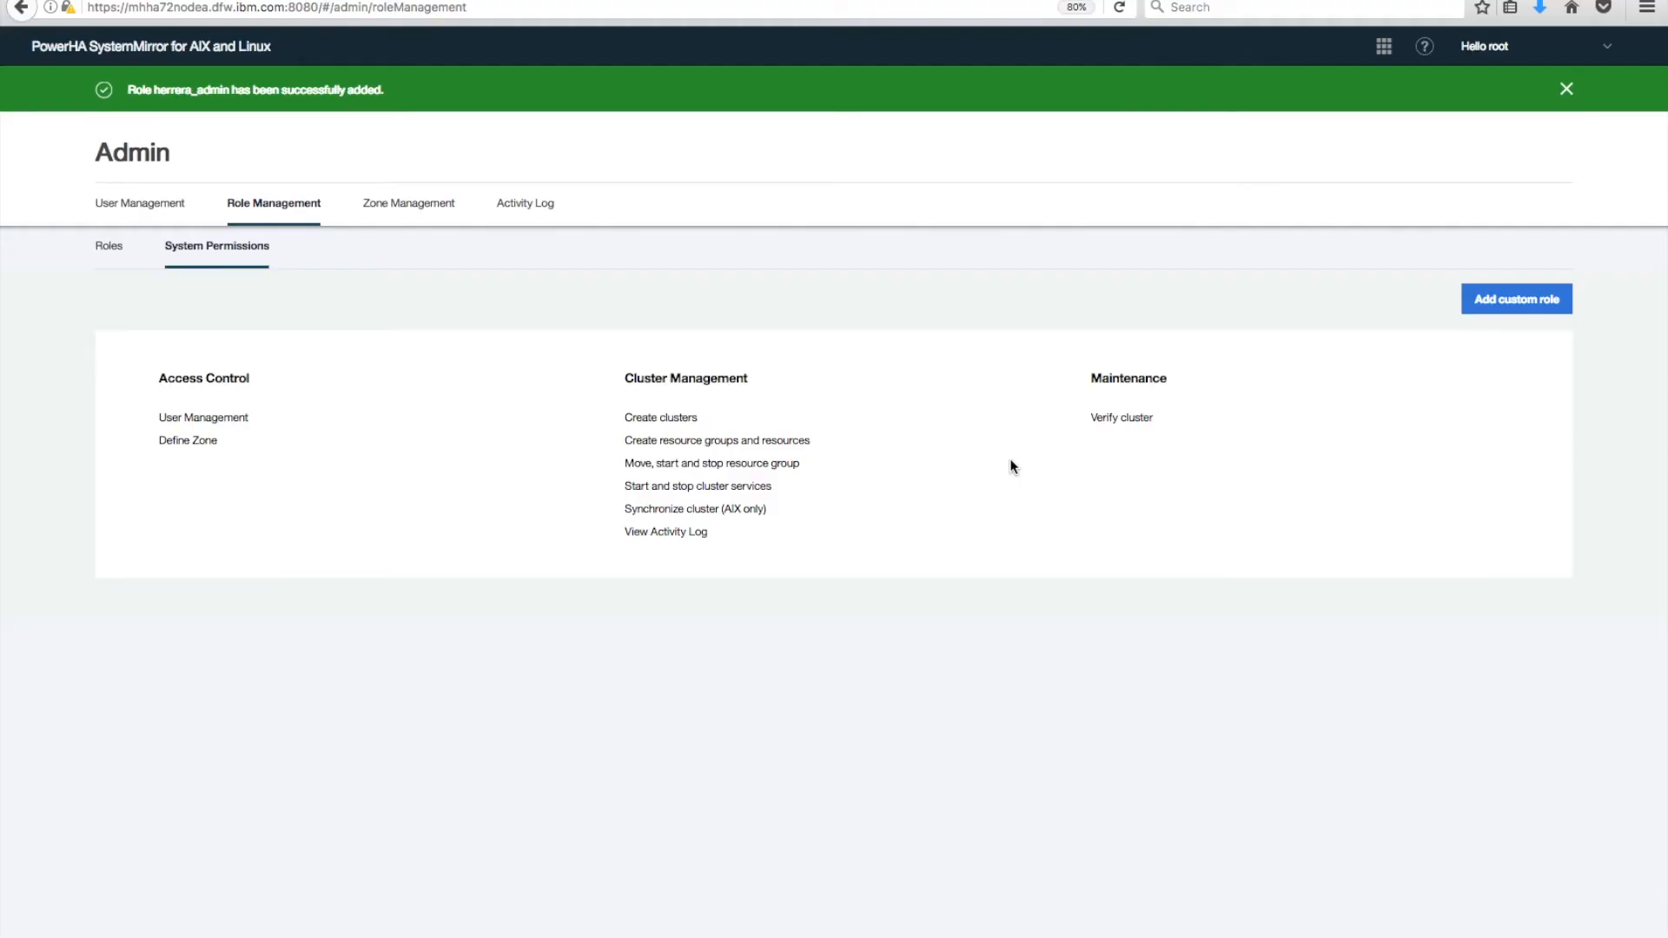
Review the Roles list before moving on to User Management.
left_click(116, 251)
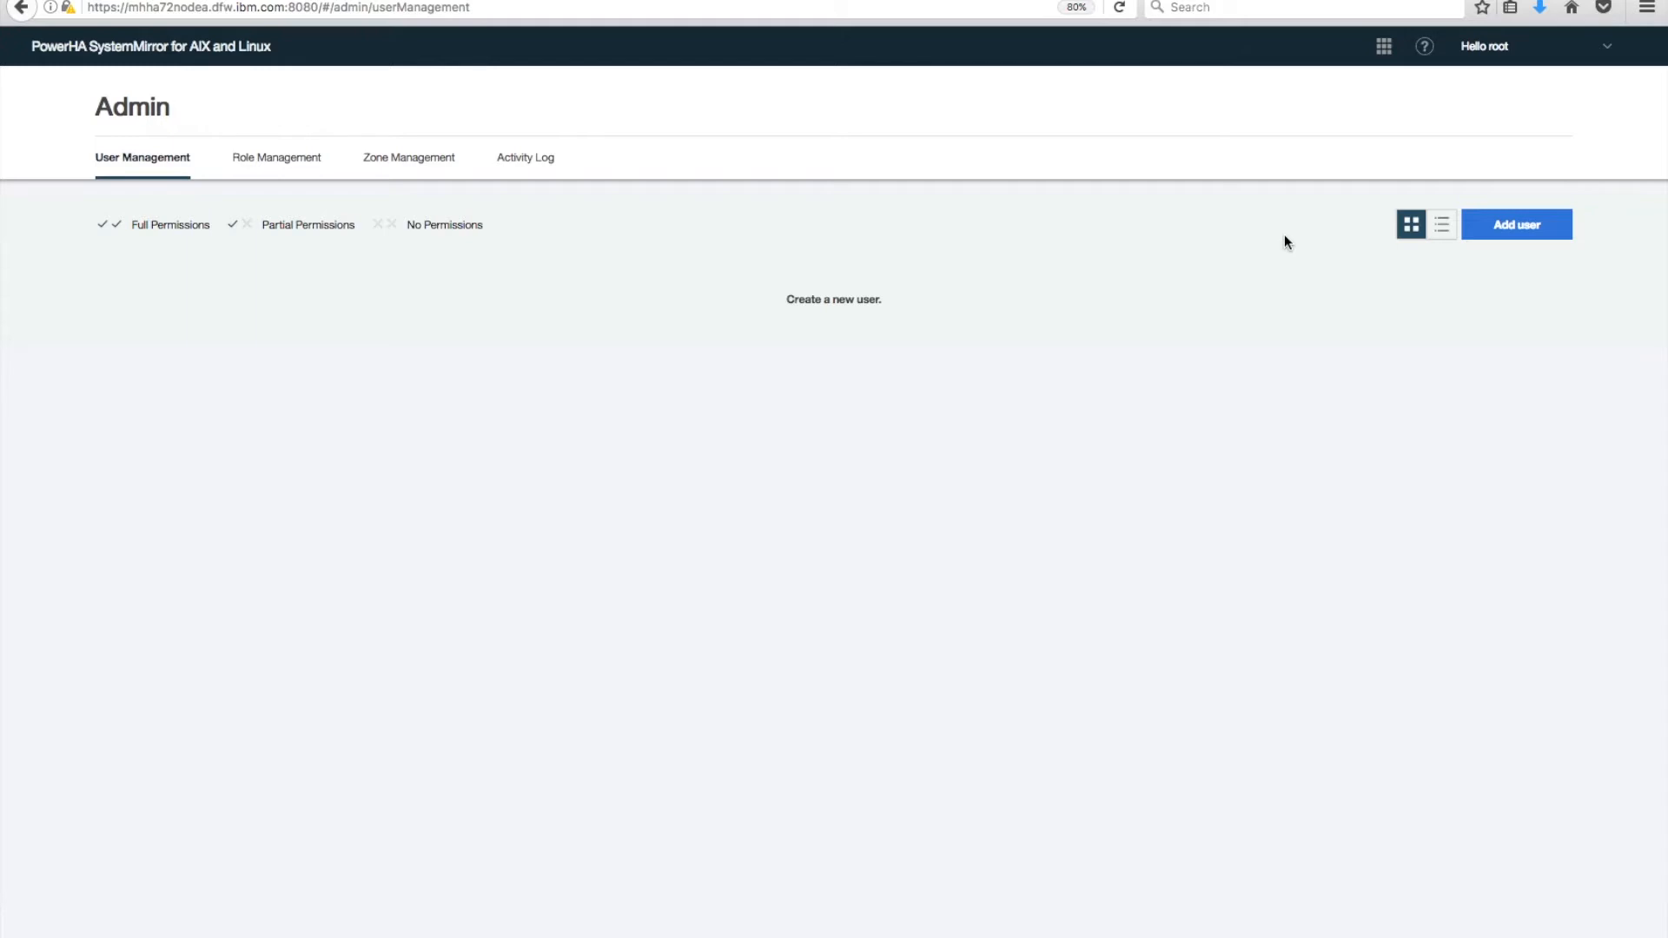
Add a user by picking the matching existing login ID from suggestions and continuing to user details.
left_click(1529, 231)
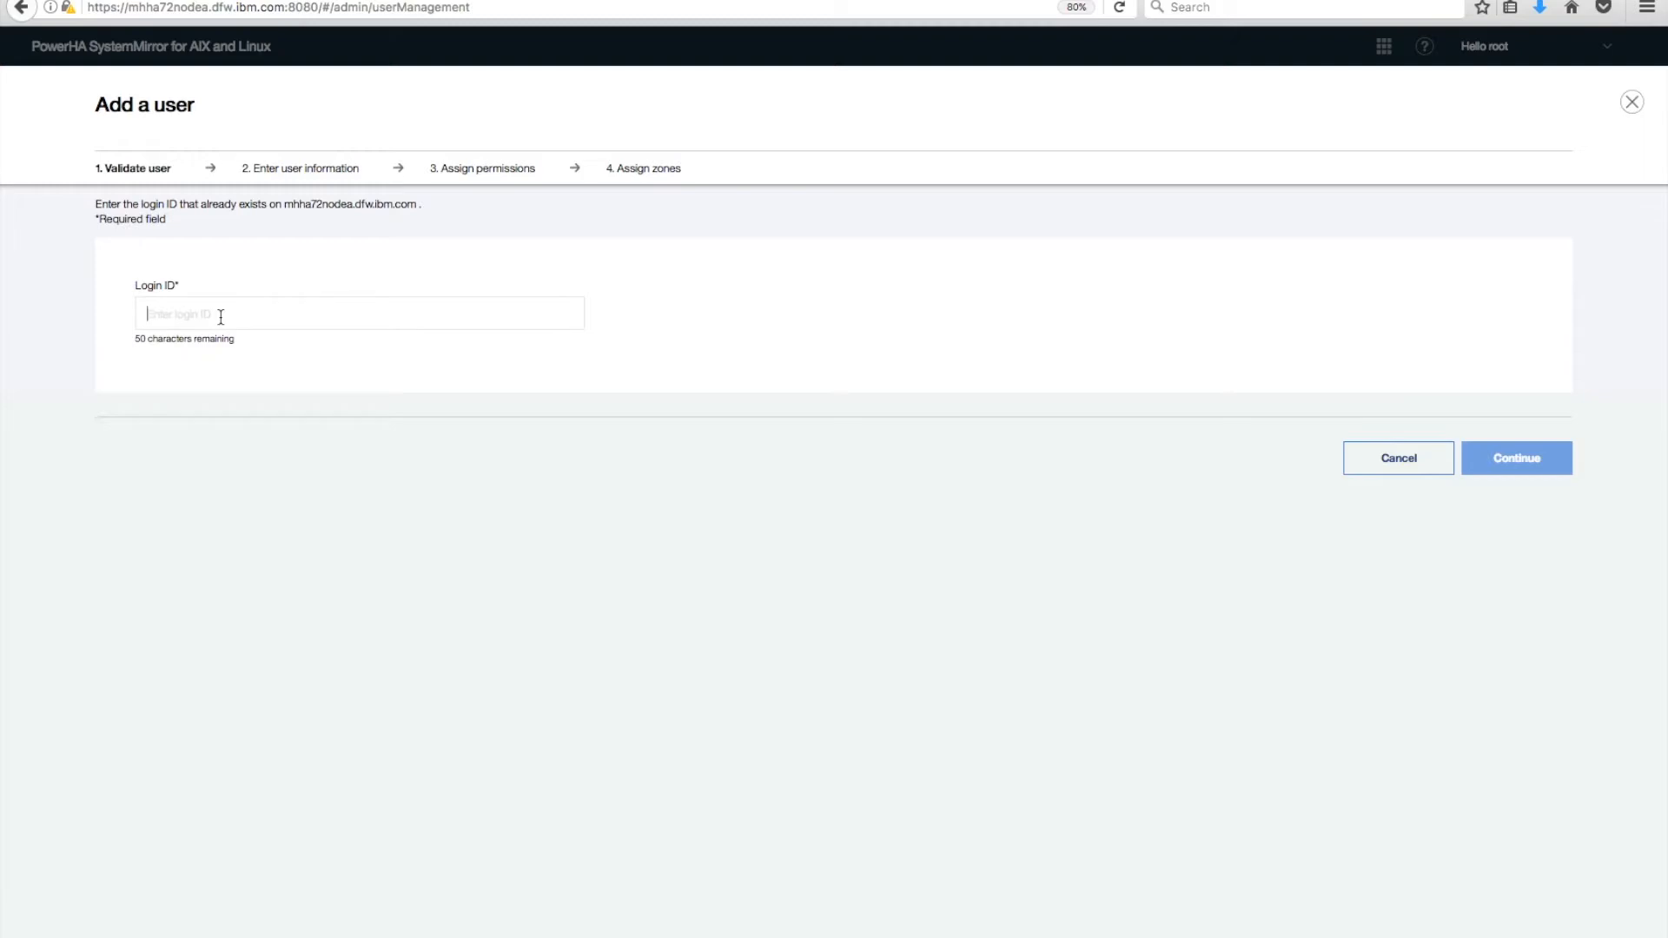
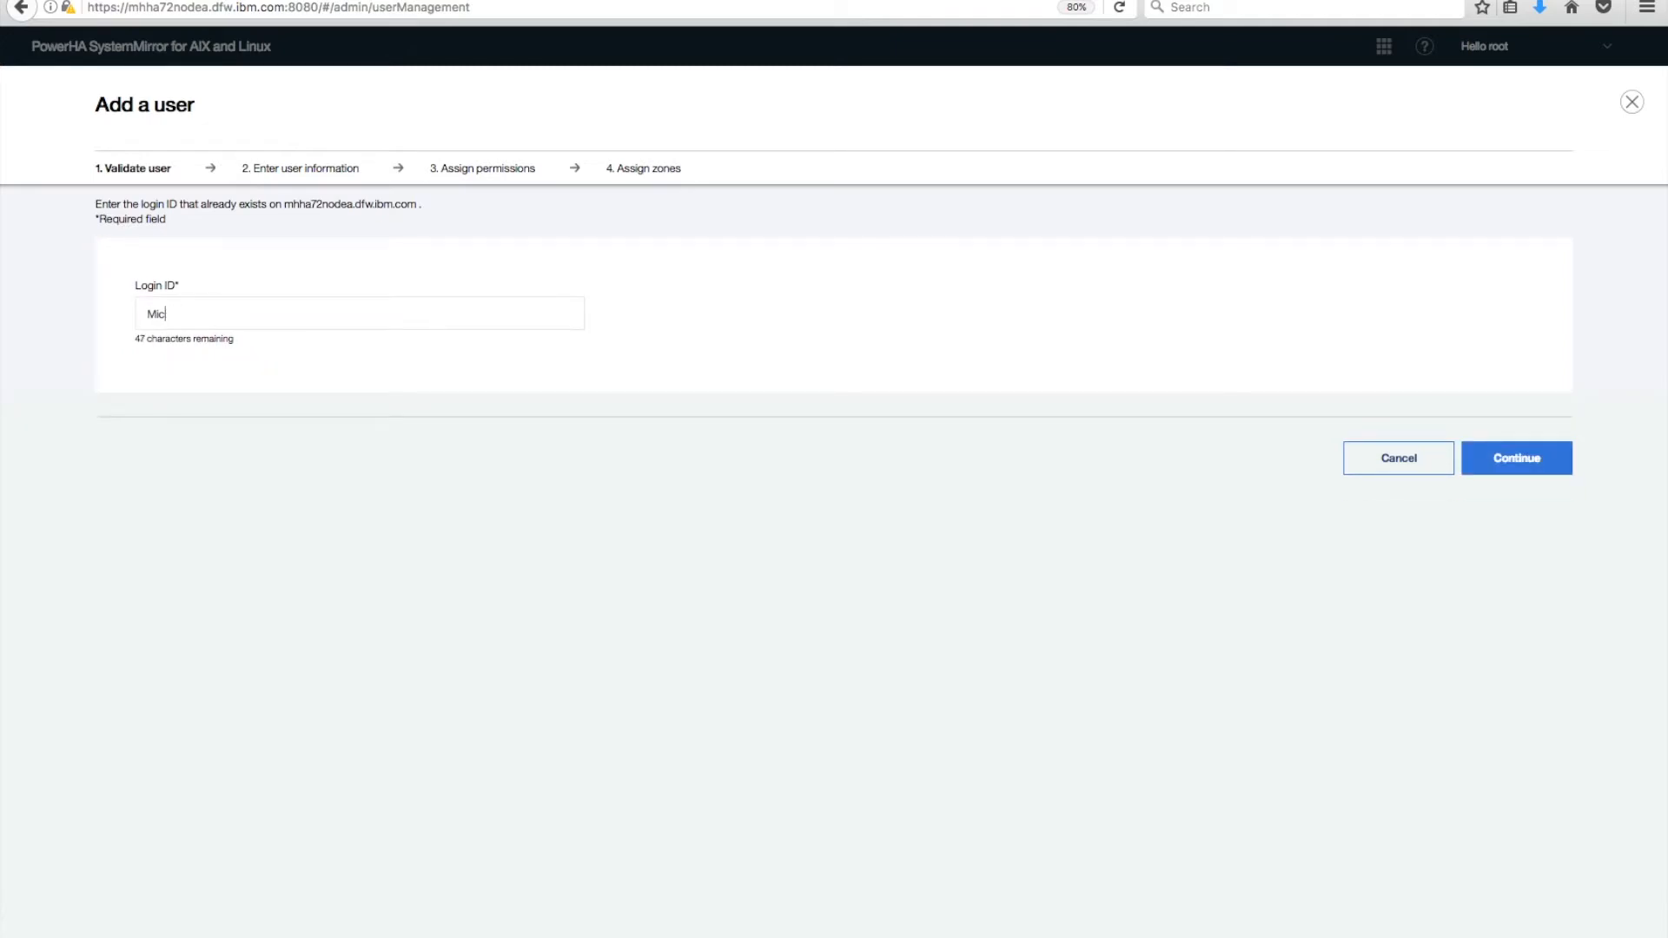
type("herrer")
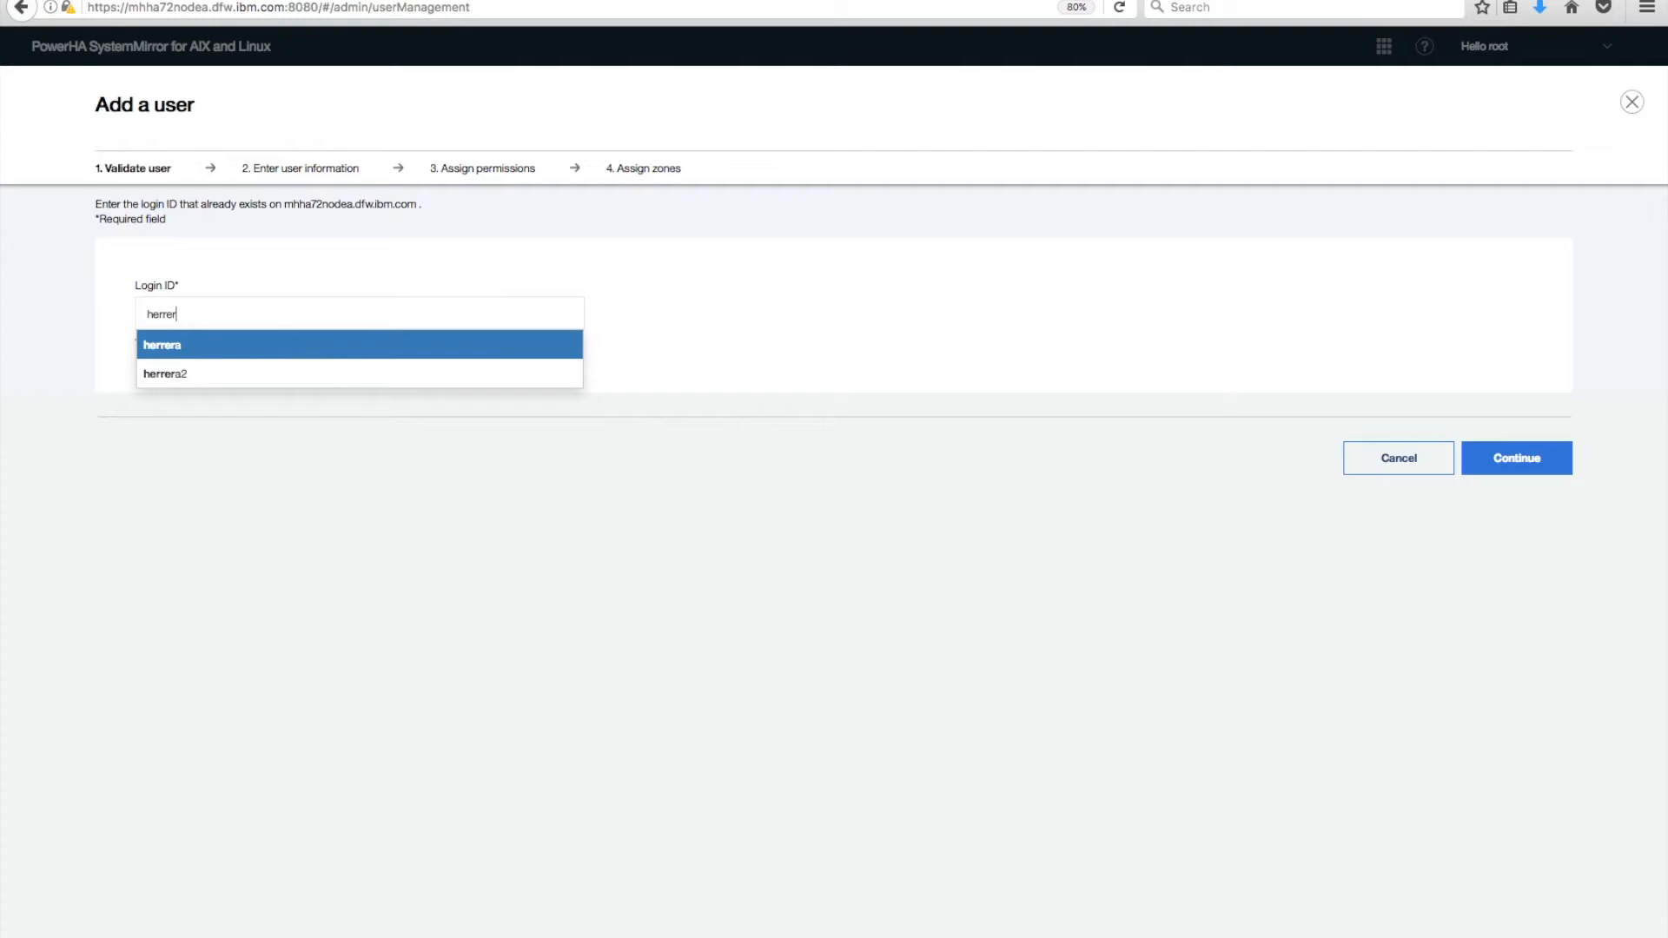
left_click(167, 346)
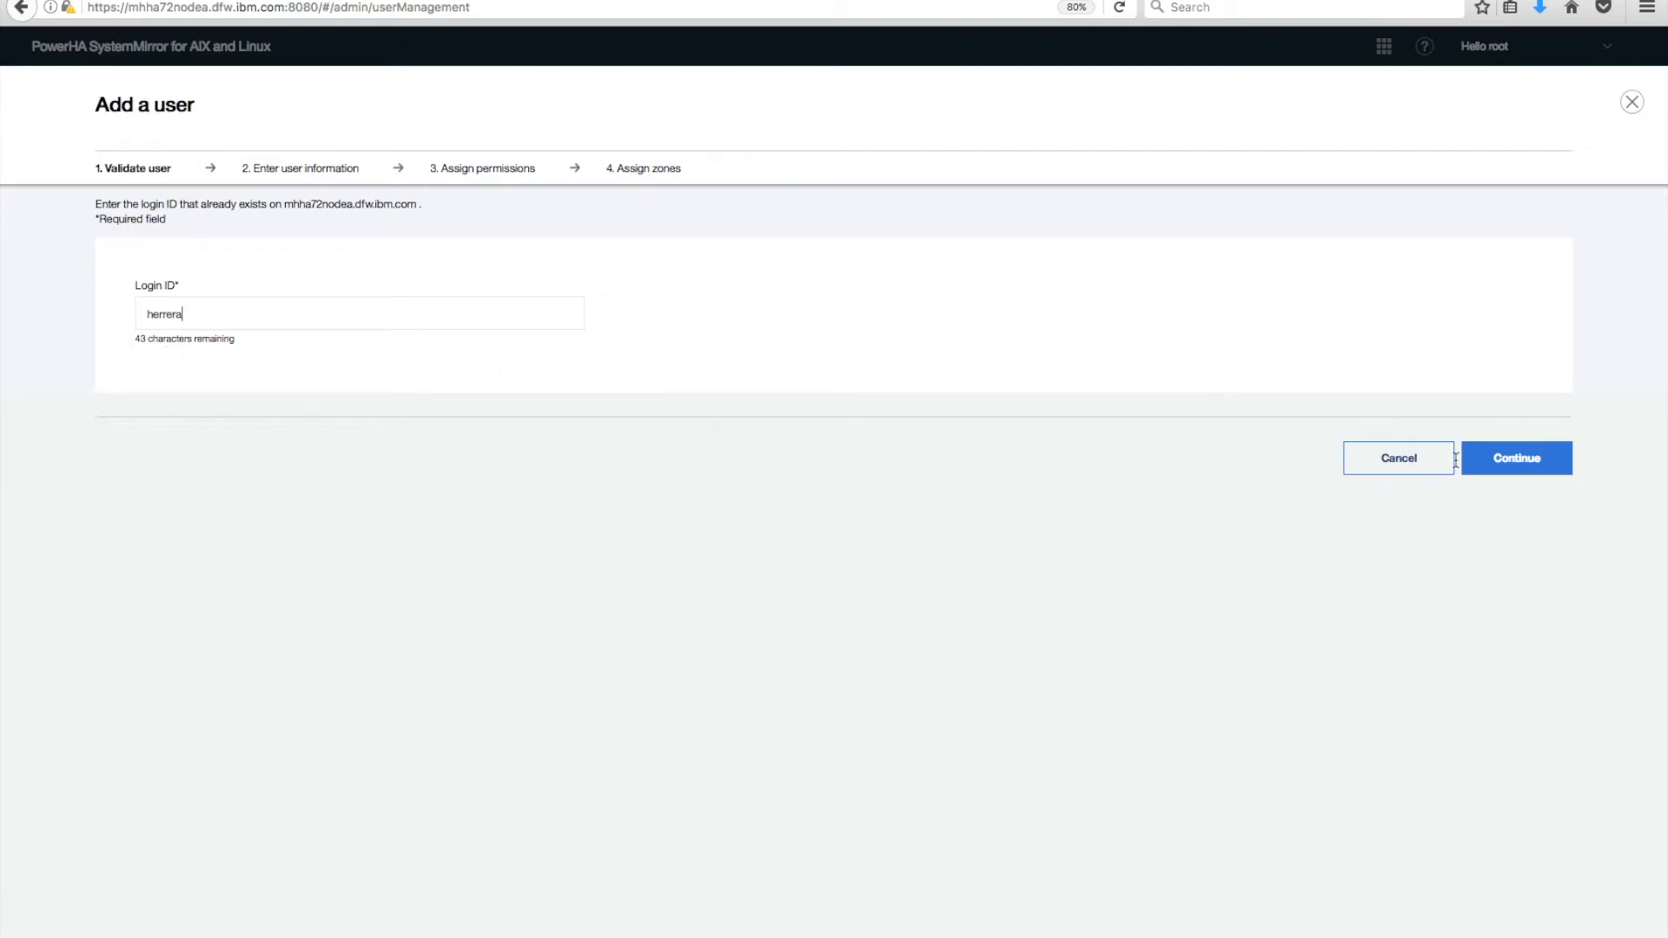
left_click(1508, 465)
Enter the new user's full name, e-mail address and mobile number, then continue to permissions.
left_click(209, 323)
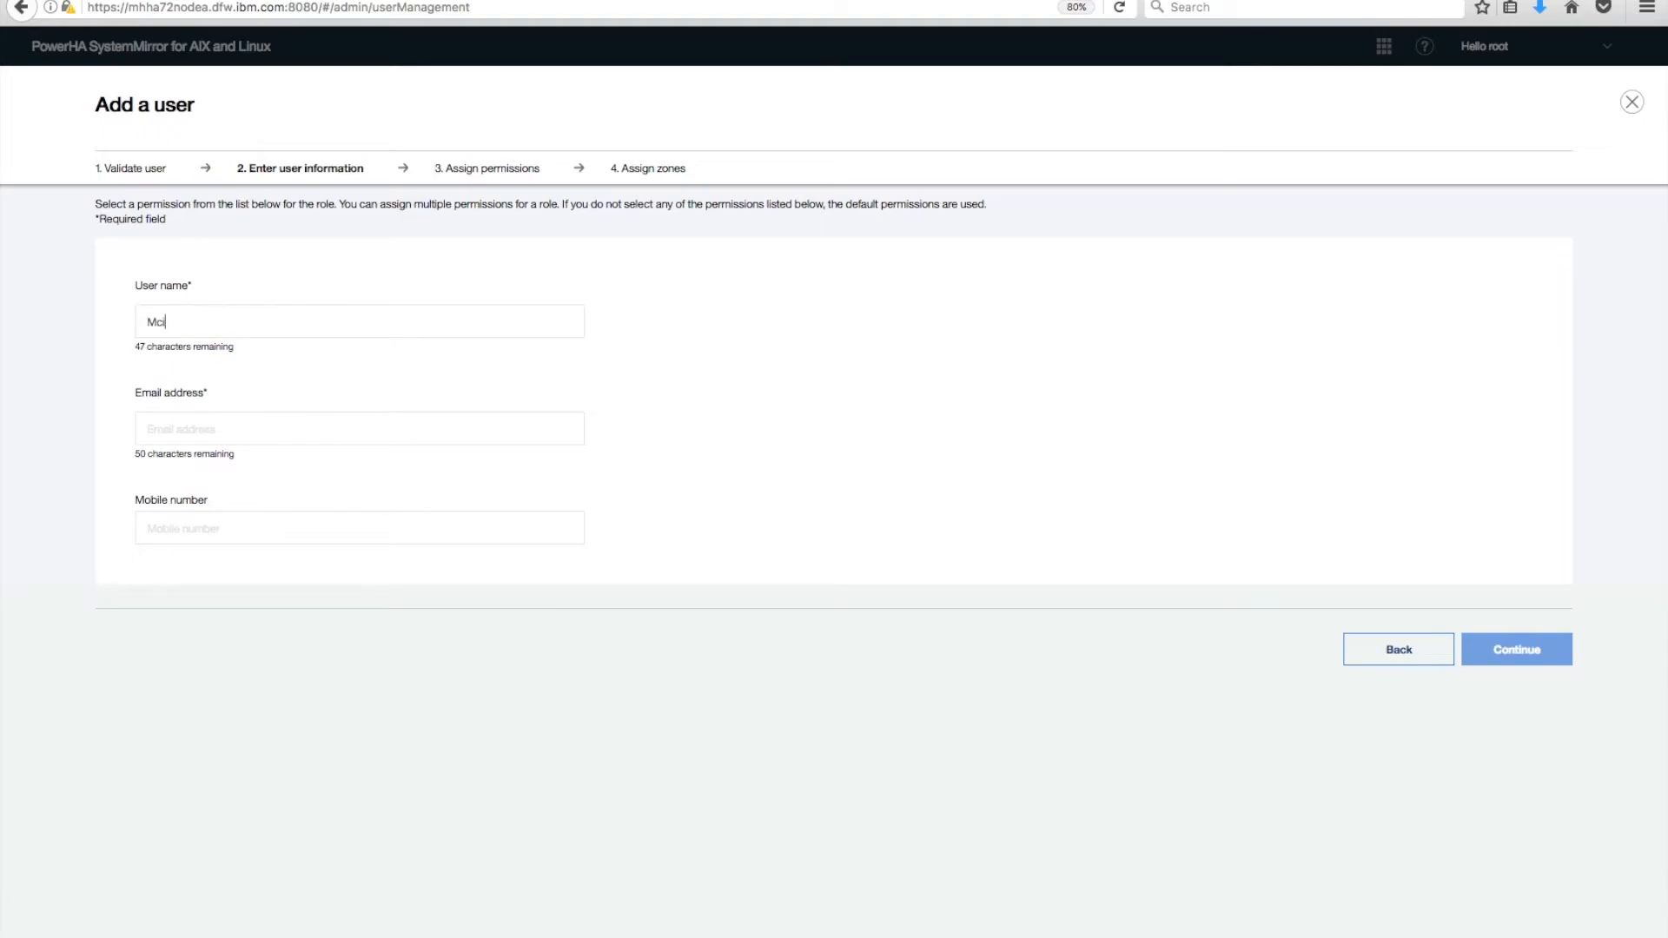
left_click(203, 432)
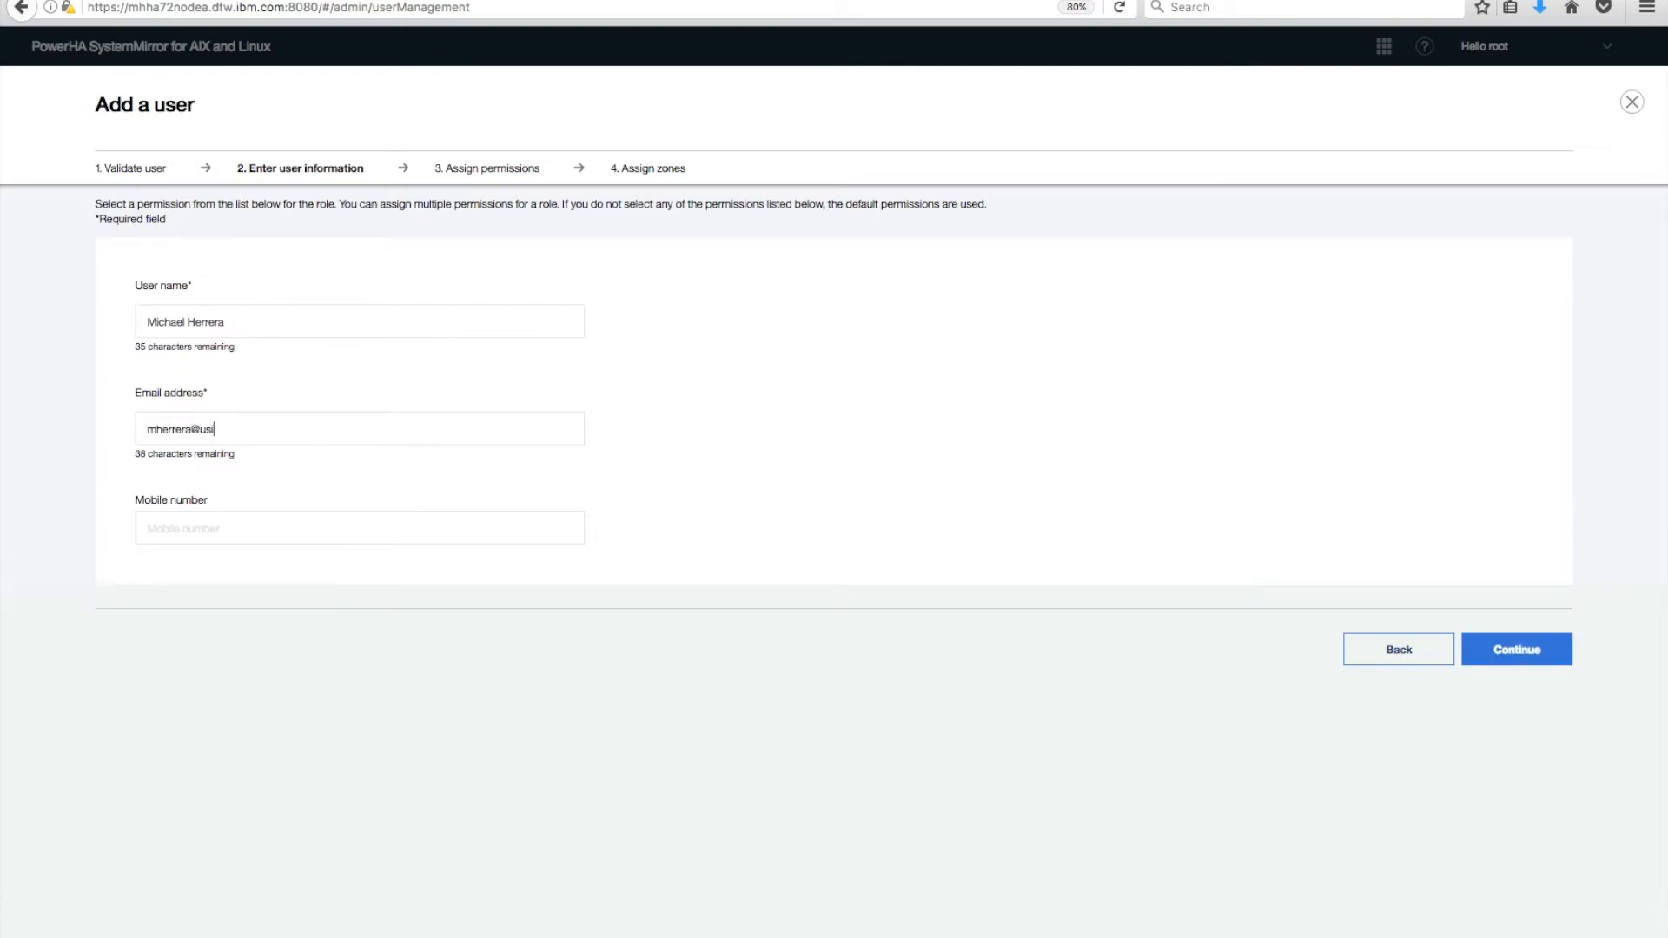
left_click(176, 525)
type("555-555-5555")
left_click(1522, 658)
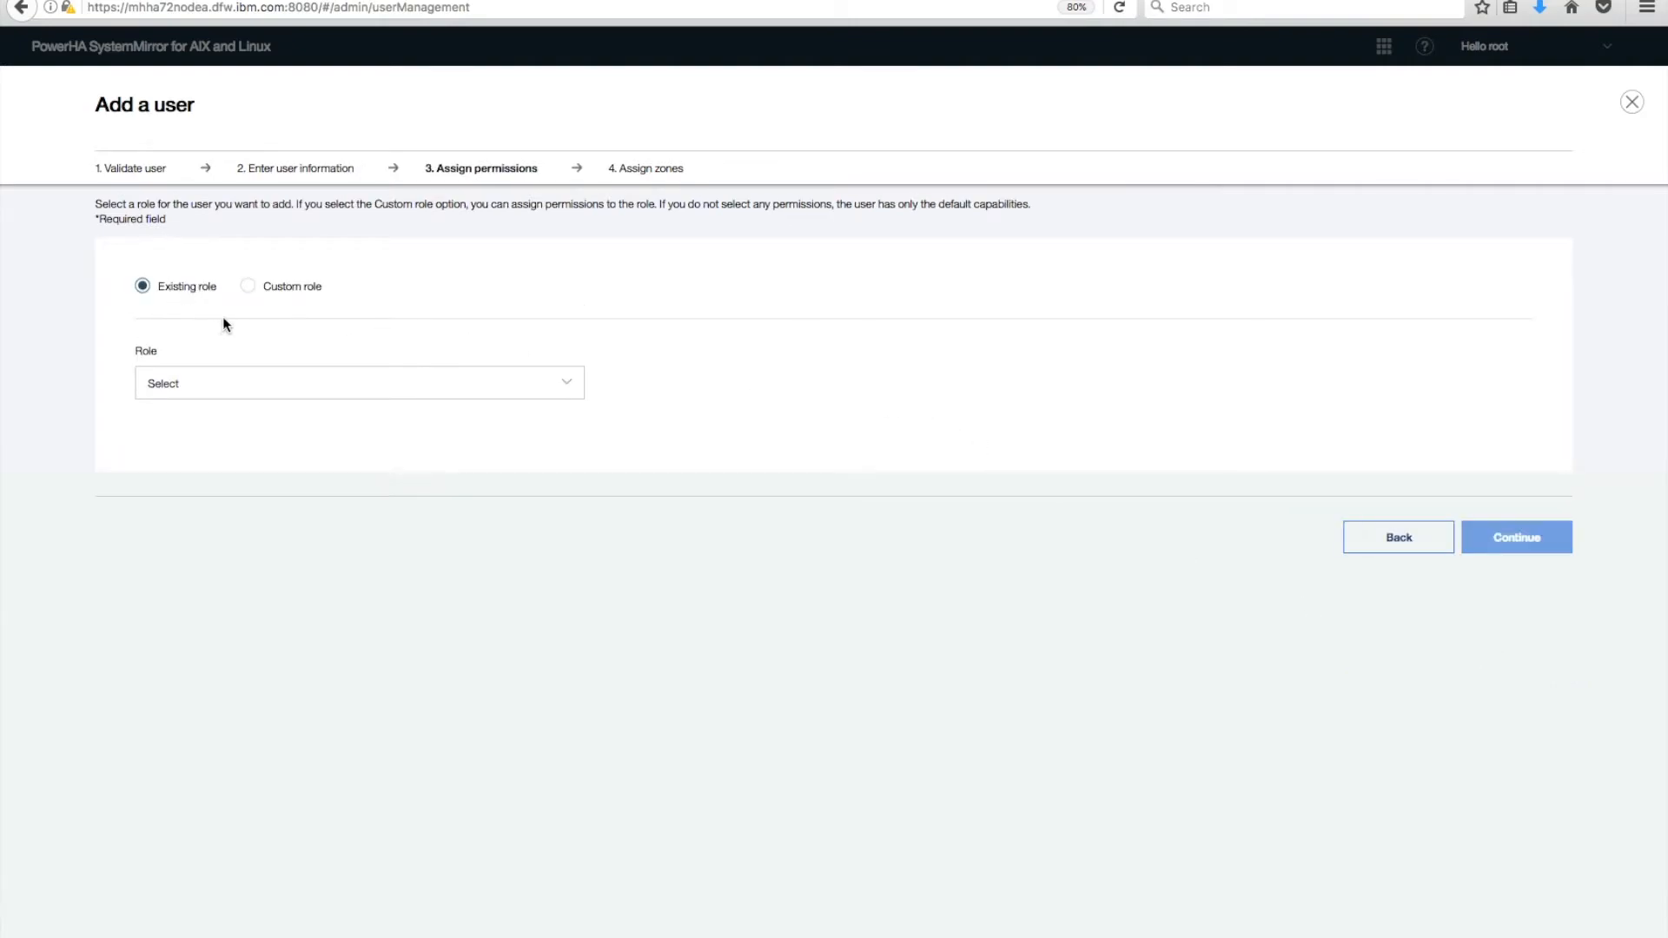
Choose the custom restricted-authority admin role from the Role list and continue.
left_click(569, 386)
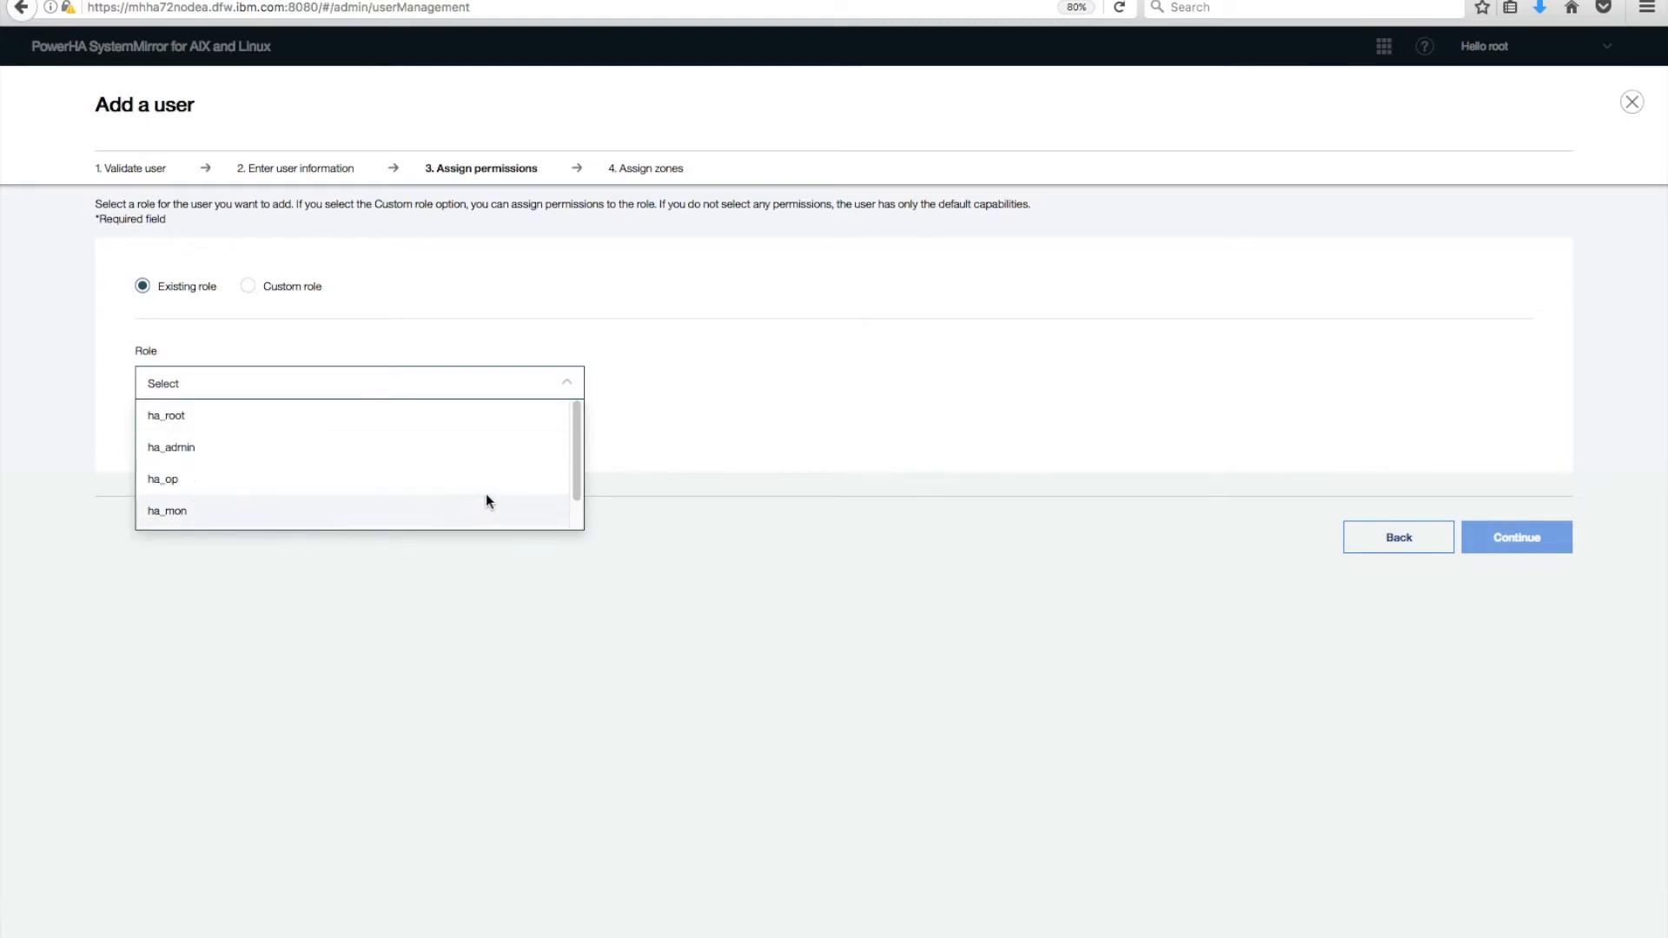
left_click_drag(575, 457, 530, 493)
left_click(173, 520)
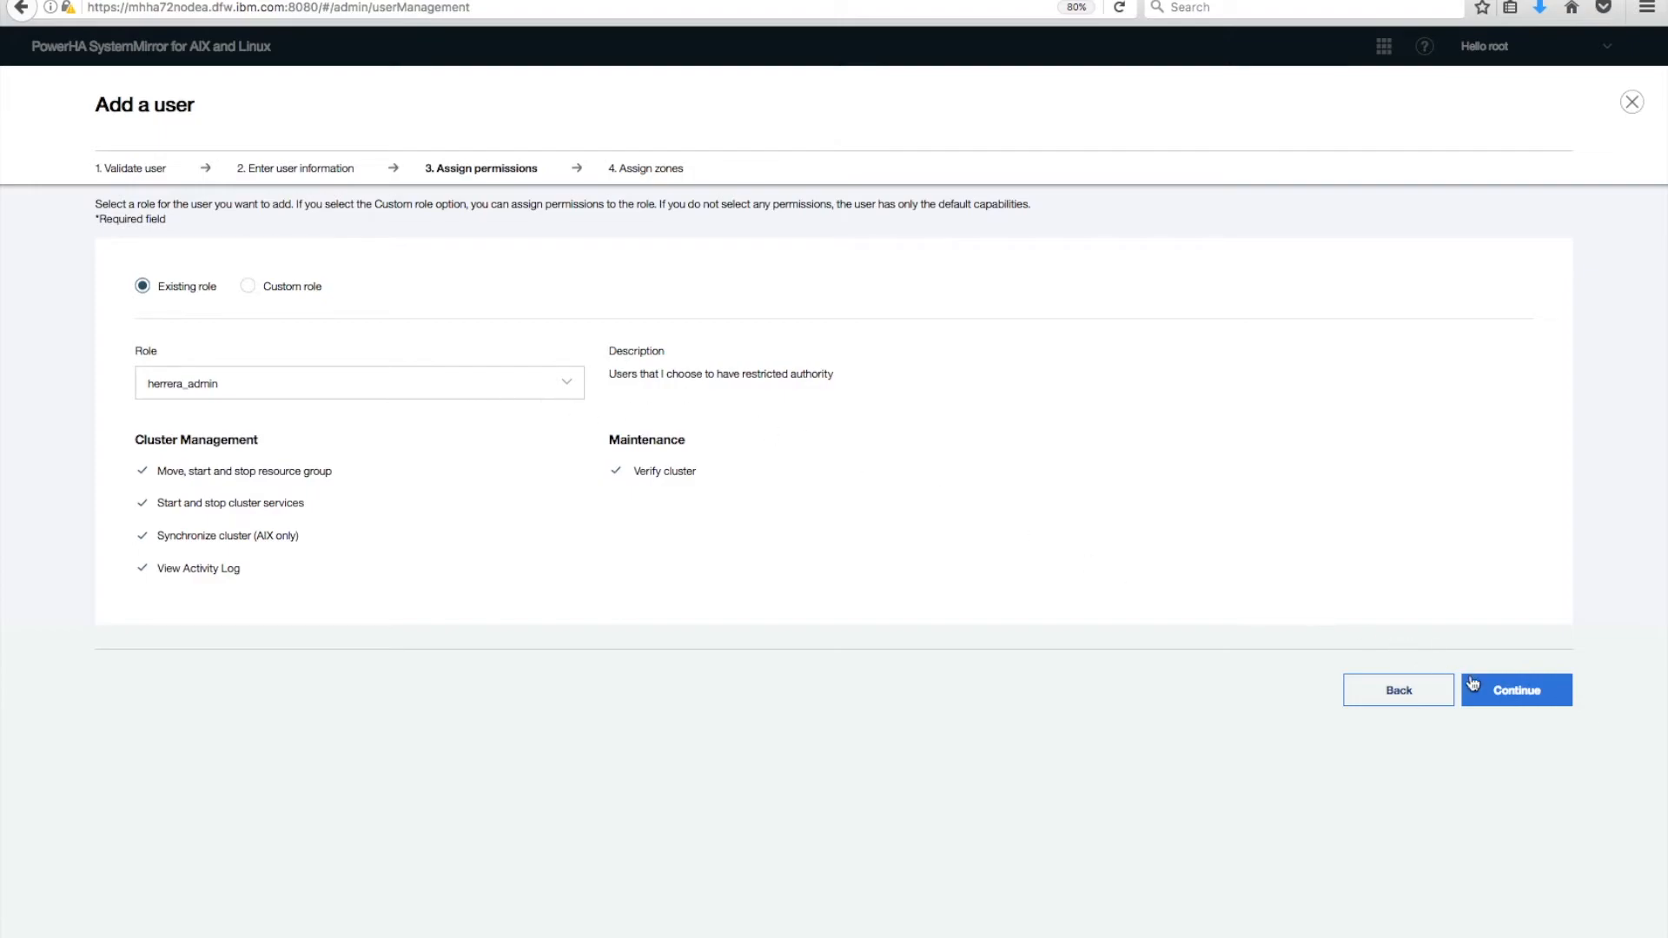
left_click(1507, 692)
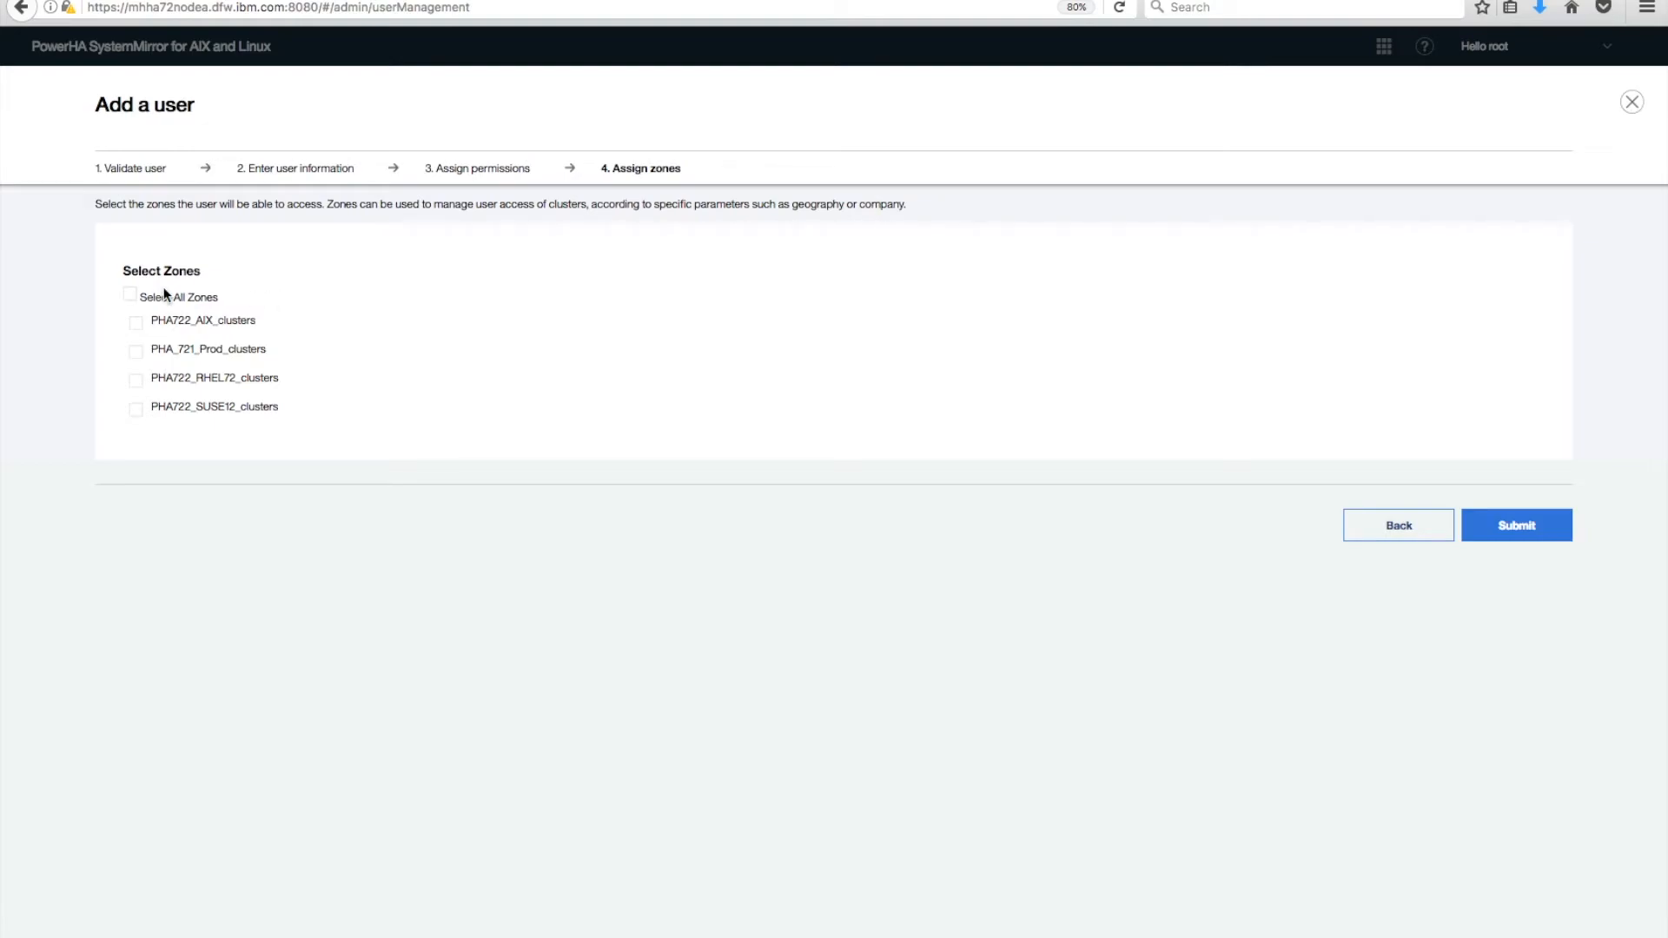
Grant access to only PHA722_AIX_clusters and PHA_721_Prod_clusters and submit the new user.
left_click(135, 297)
left_click(132, 295)
left_click(132, 295)
left_click(132, 297)
left_click(139, 326)
left_click(139, 356)
left_click(1515, 526)
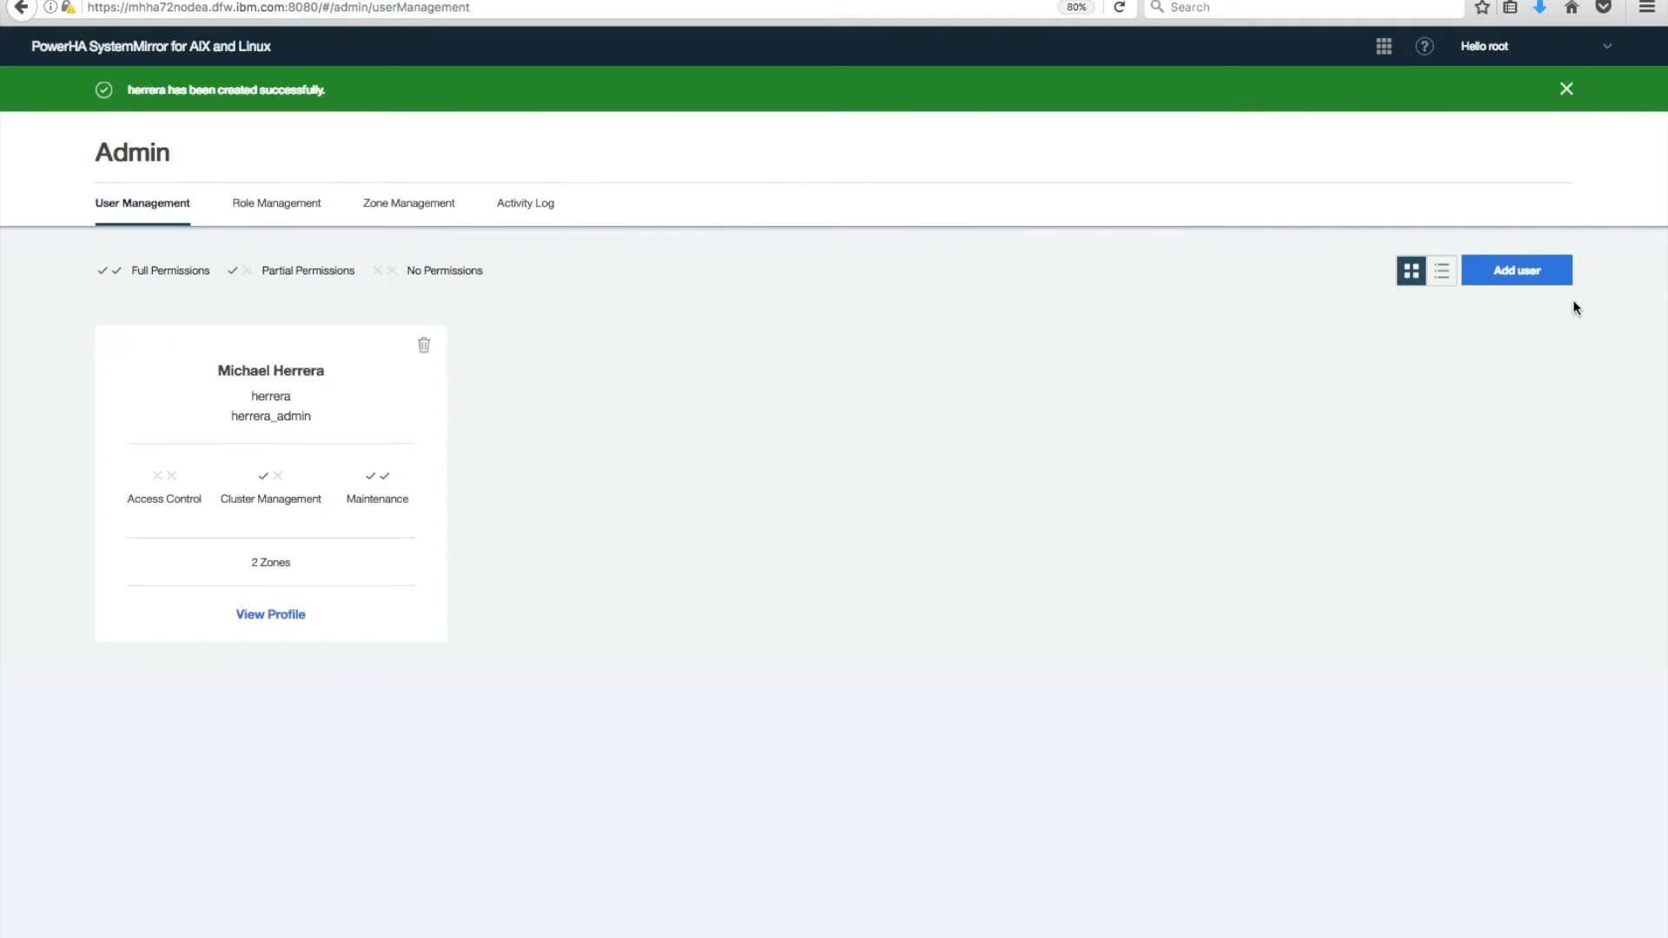
left_click(1527, 271)
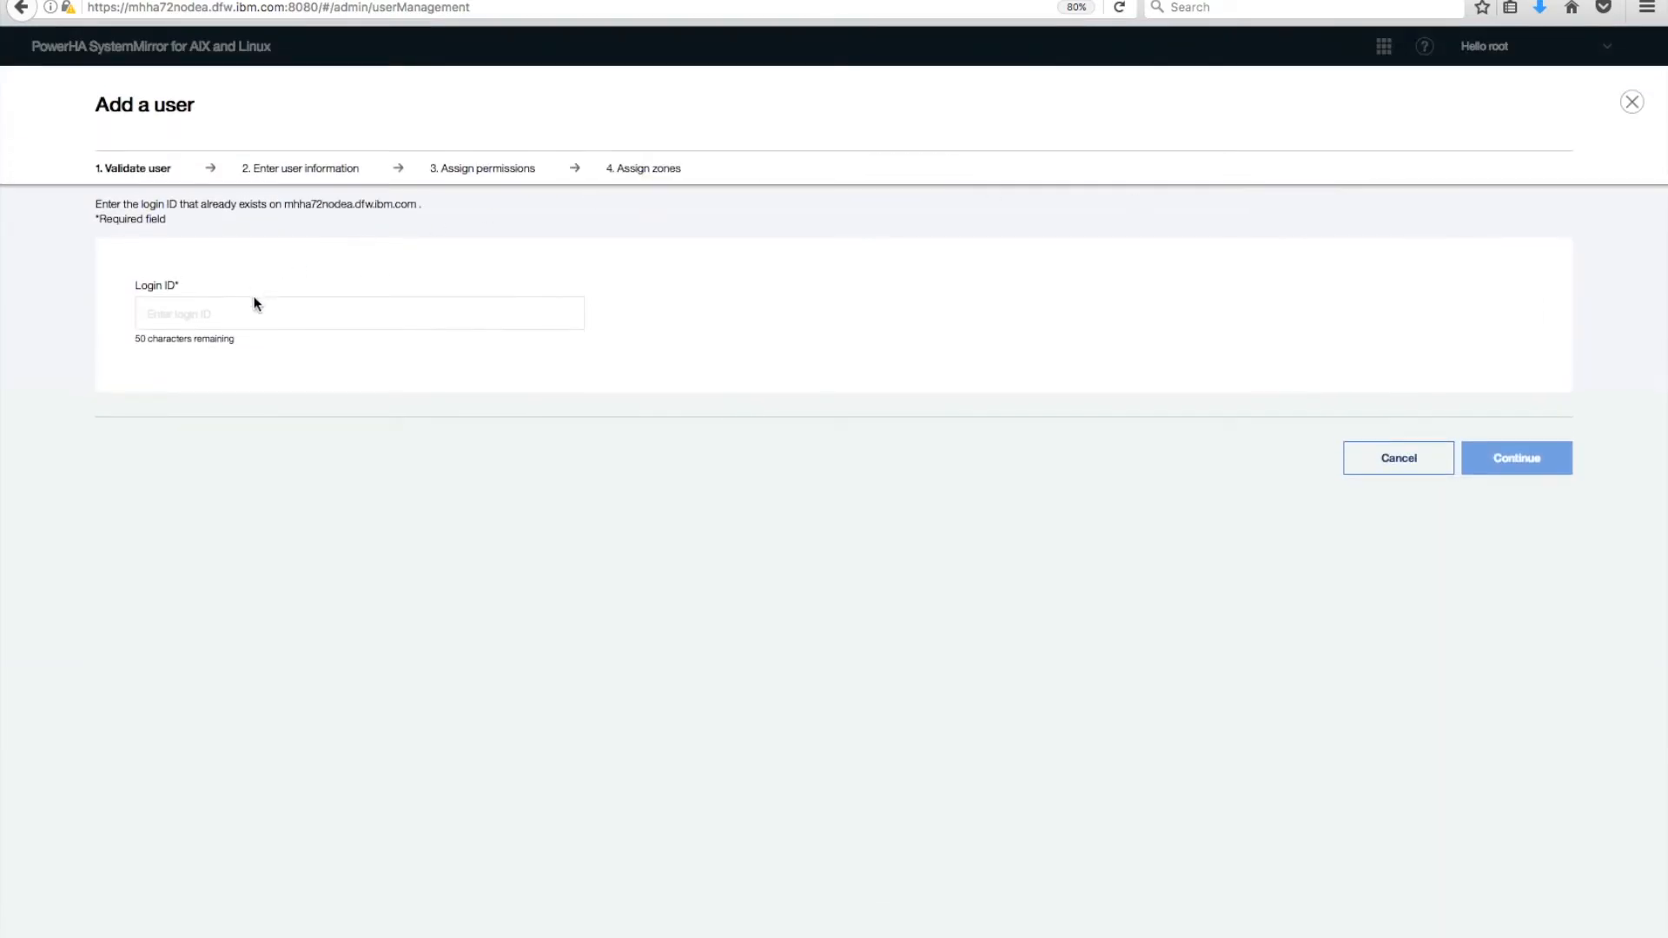
Pick the second existing login ID from the suggestions and validate it.
left_click(257, 311)
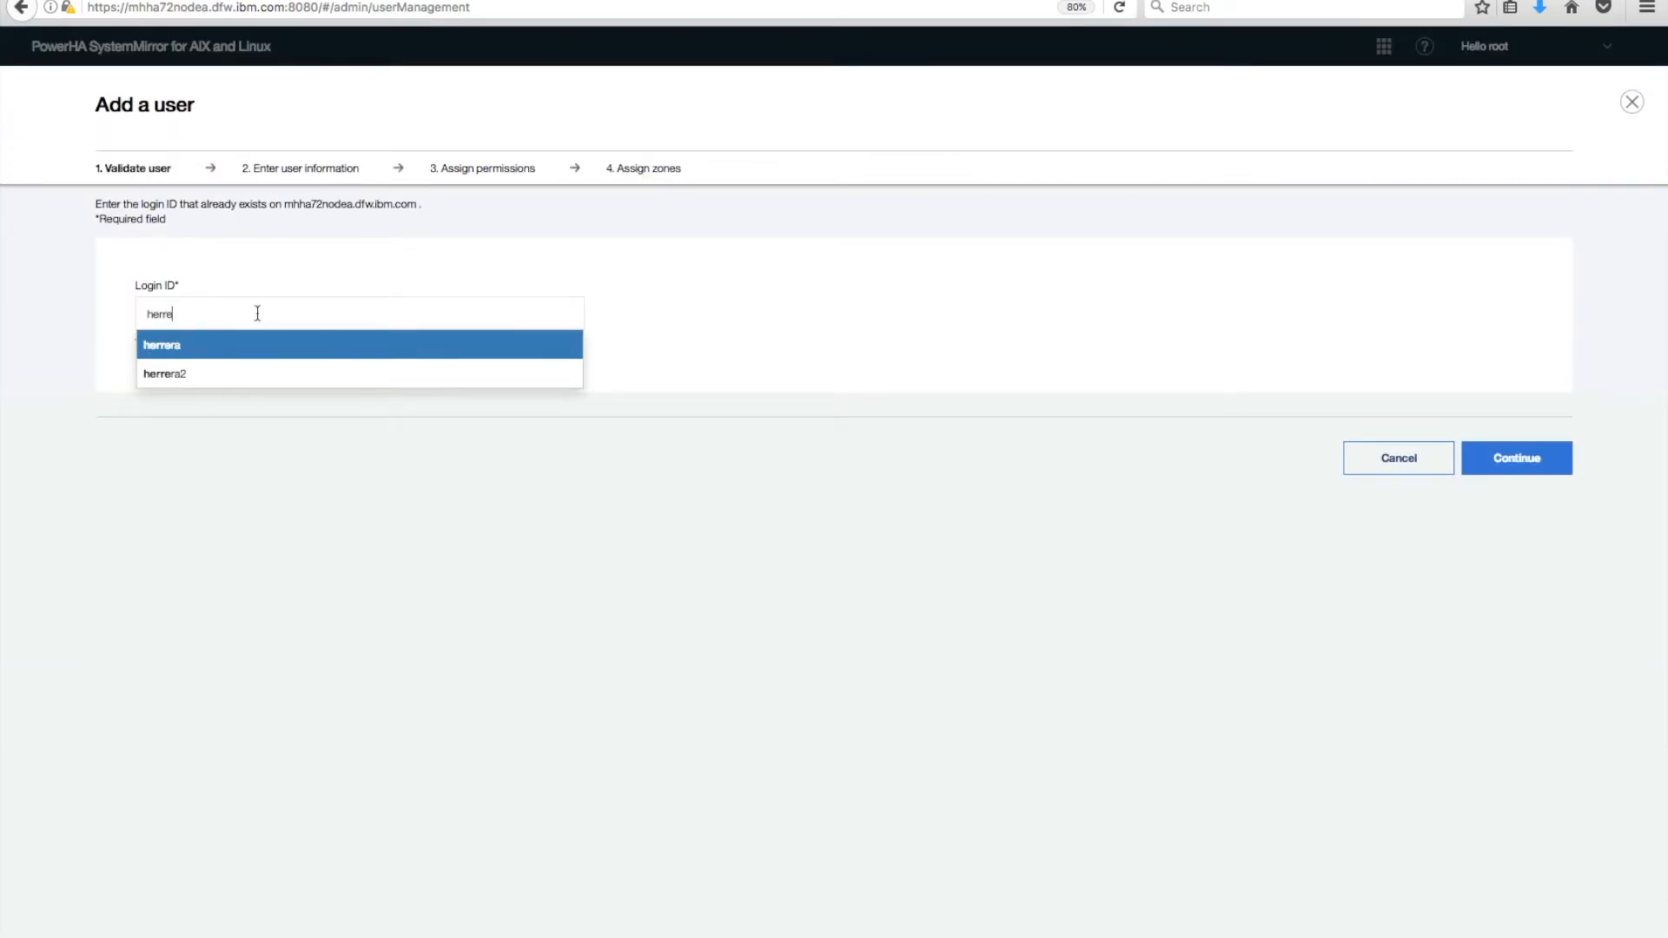
left_click(179, 371)
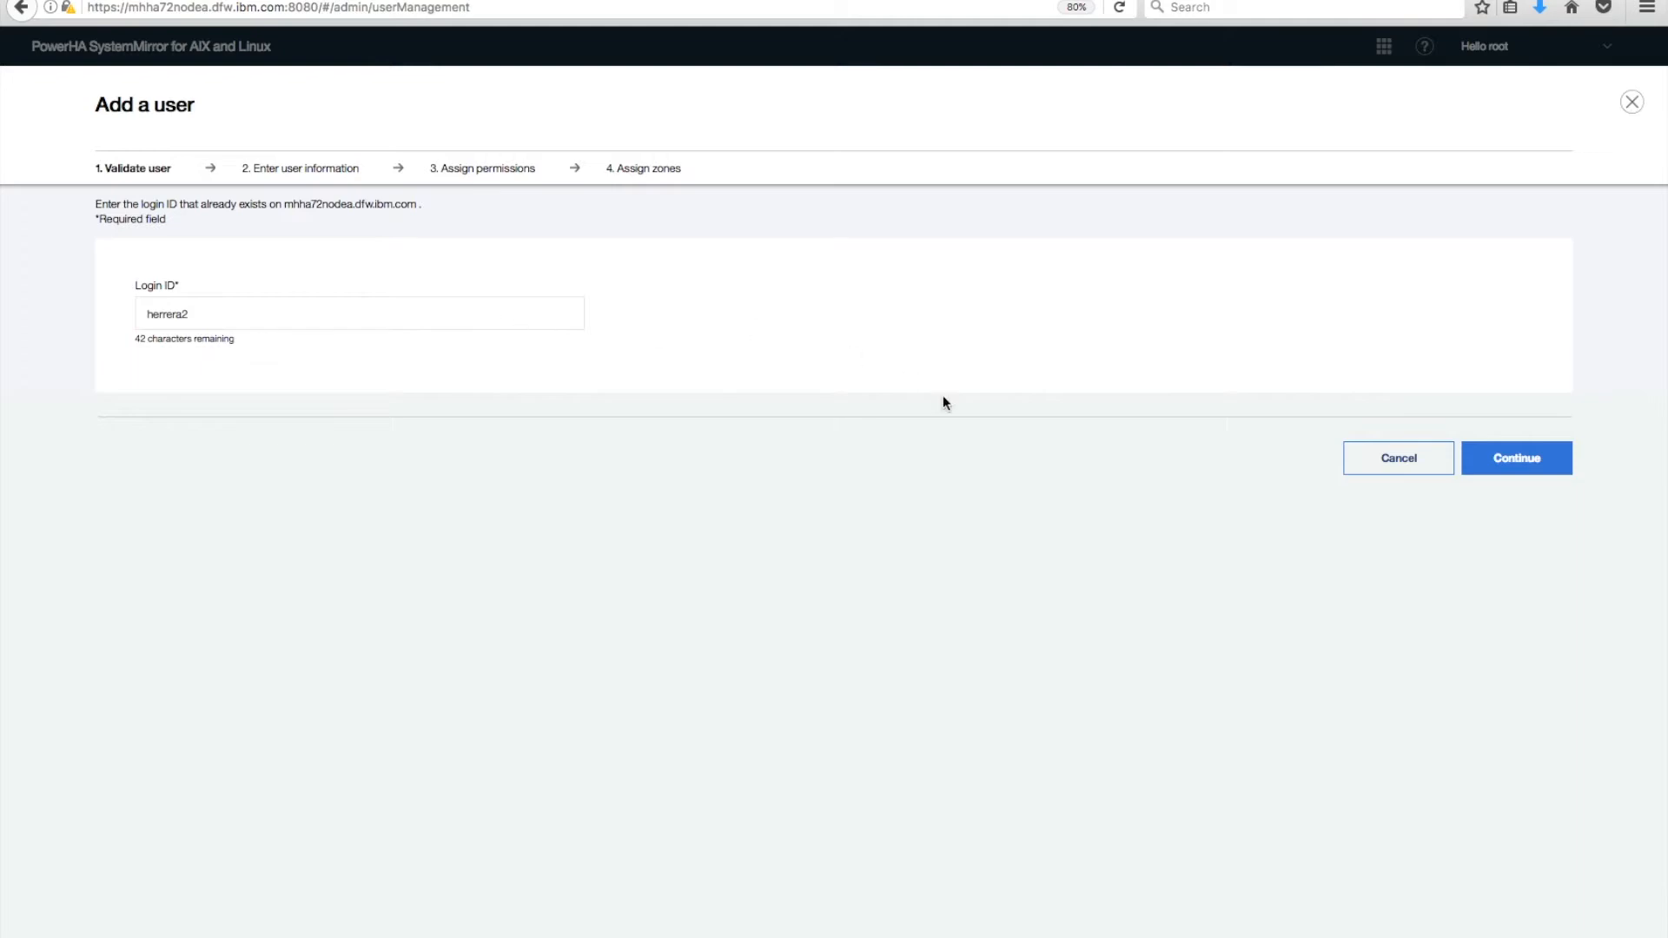
left_click(1517, 462)
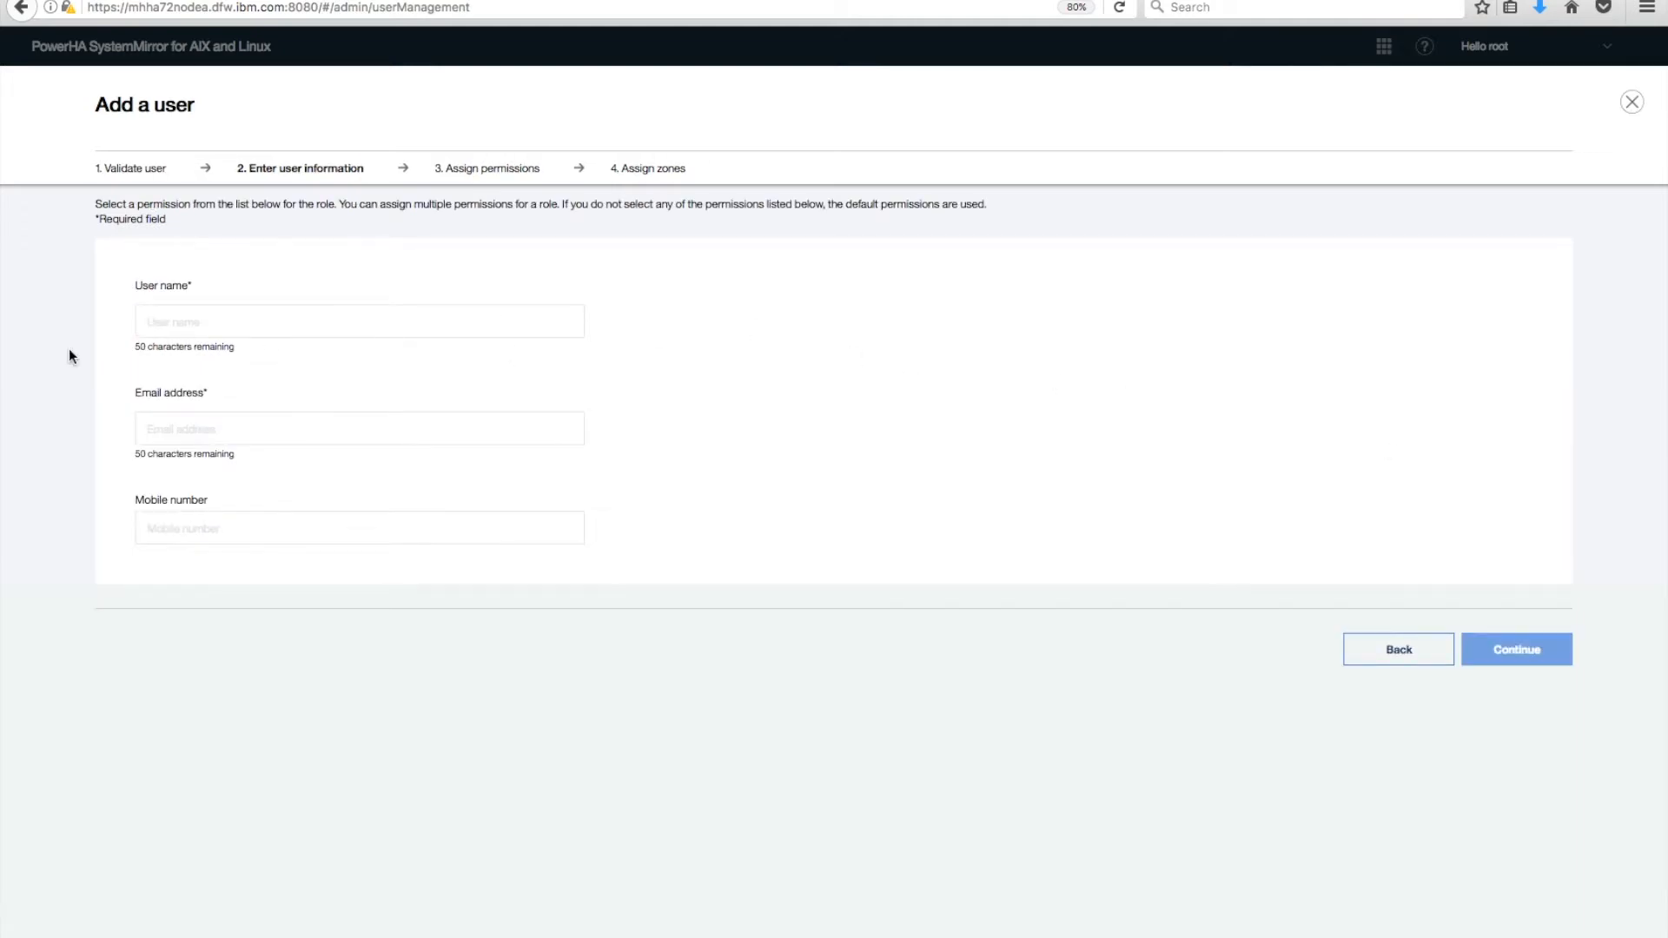
Enter the second user's name and e-mail, with the mobile number accidentally typed into the e-mail field.
left_click(202, 424)
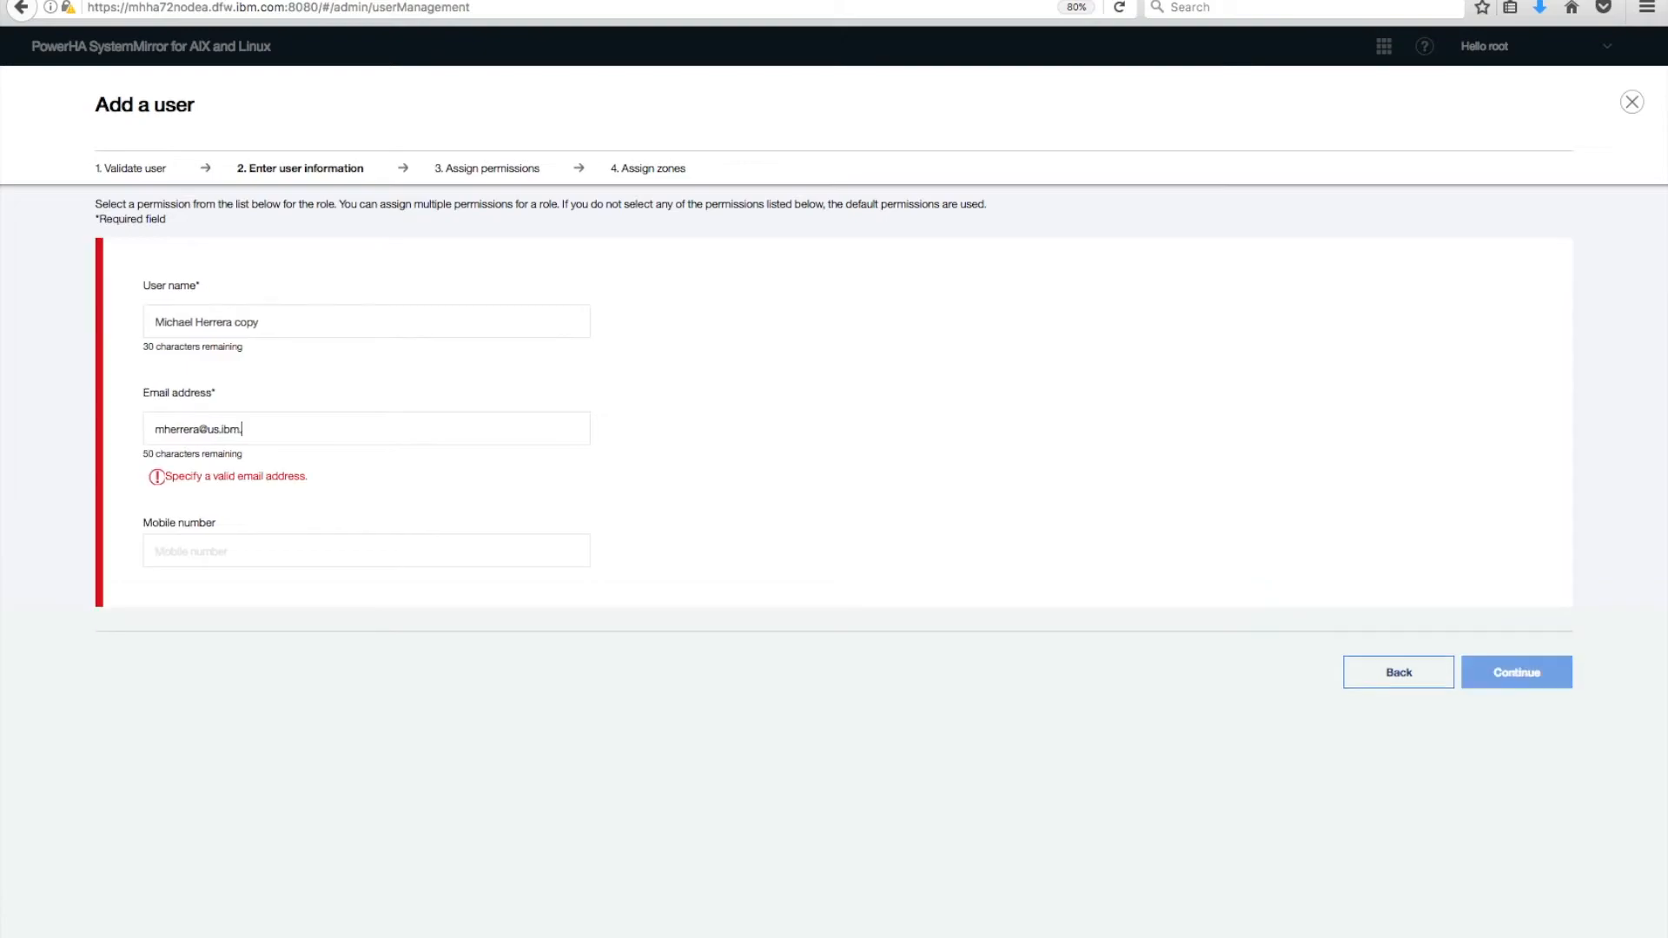
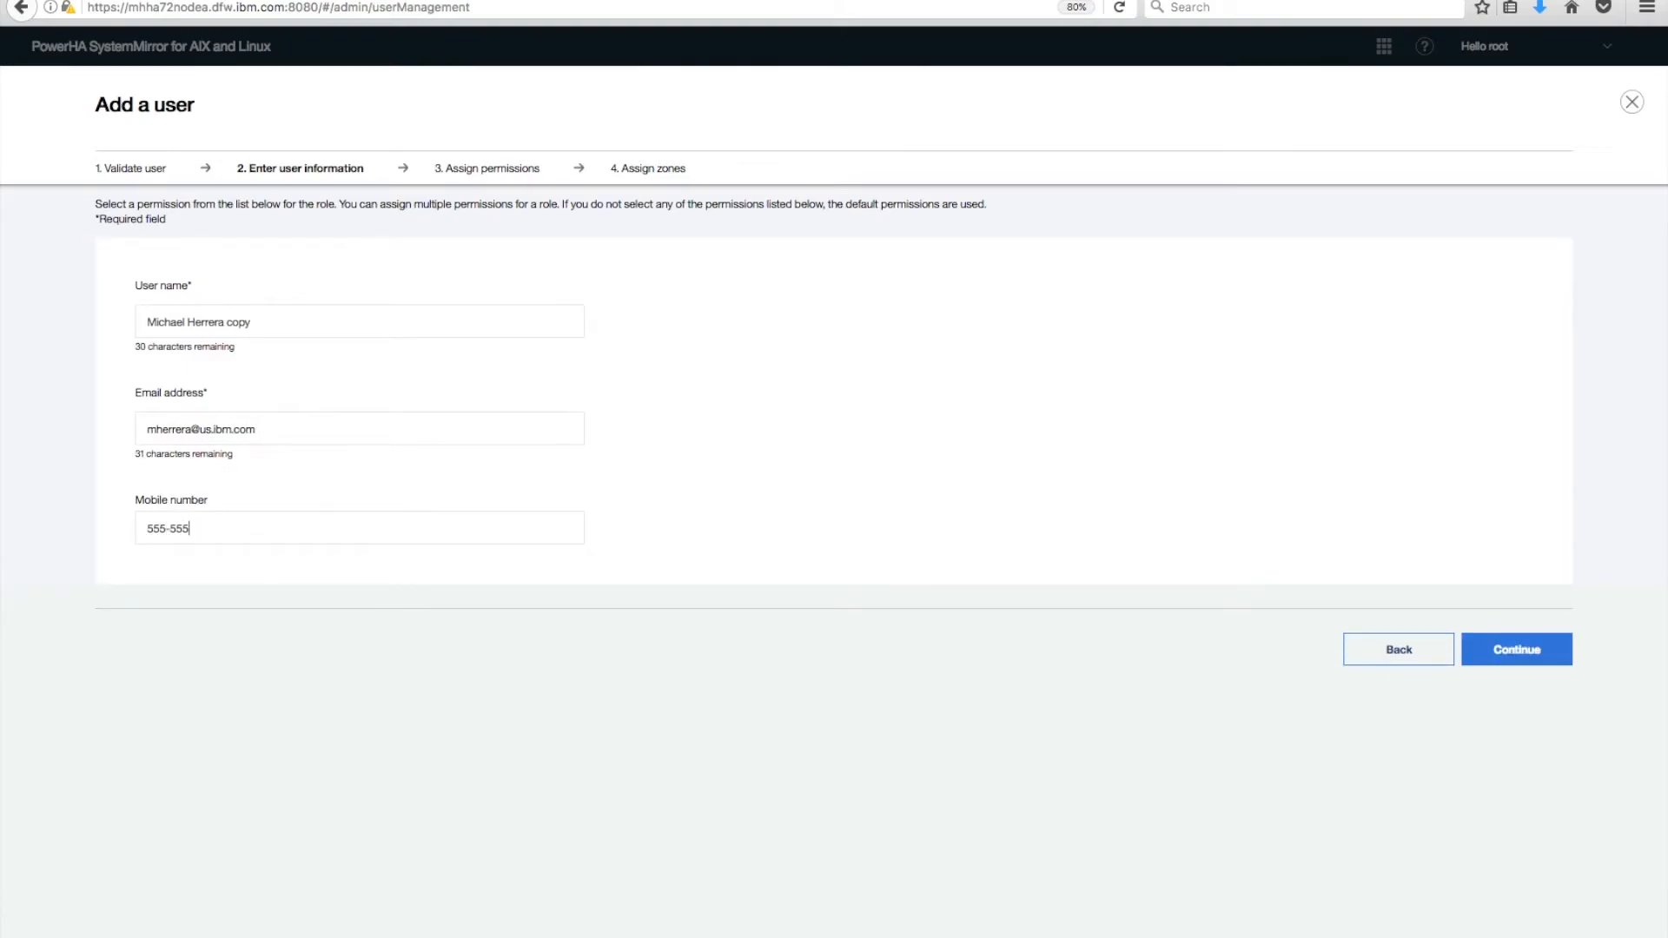
Give the second user the ha_mon monitoring role and create it with zero zones.
left_click(1519, 650)
left_click(566, 383)
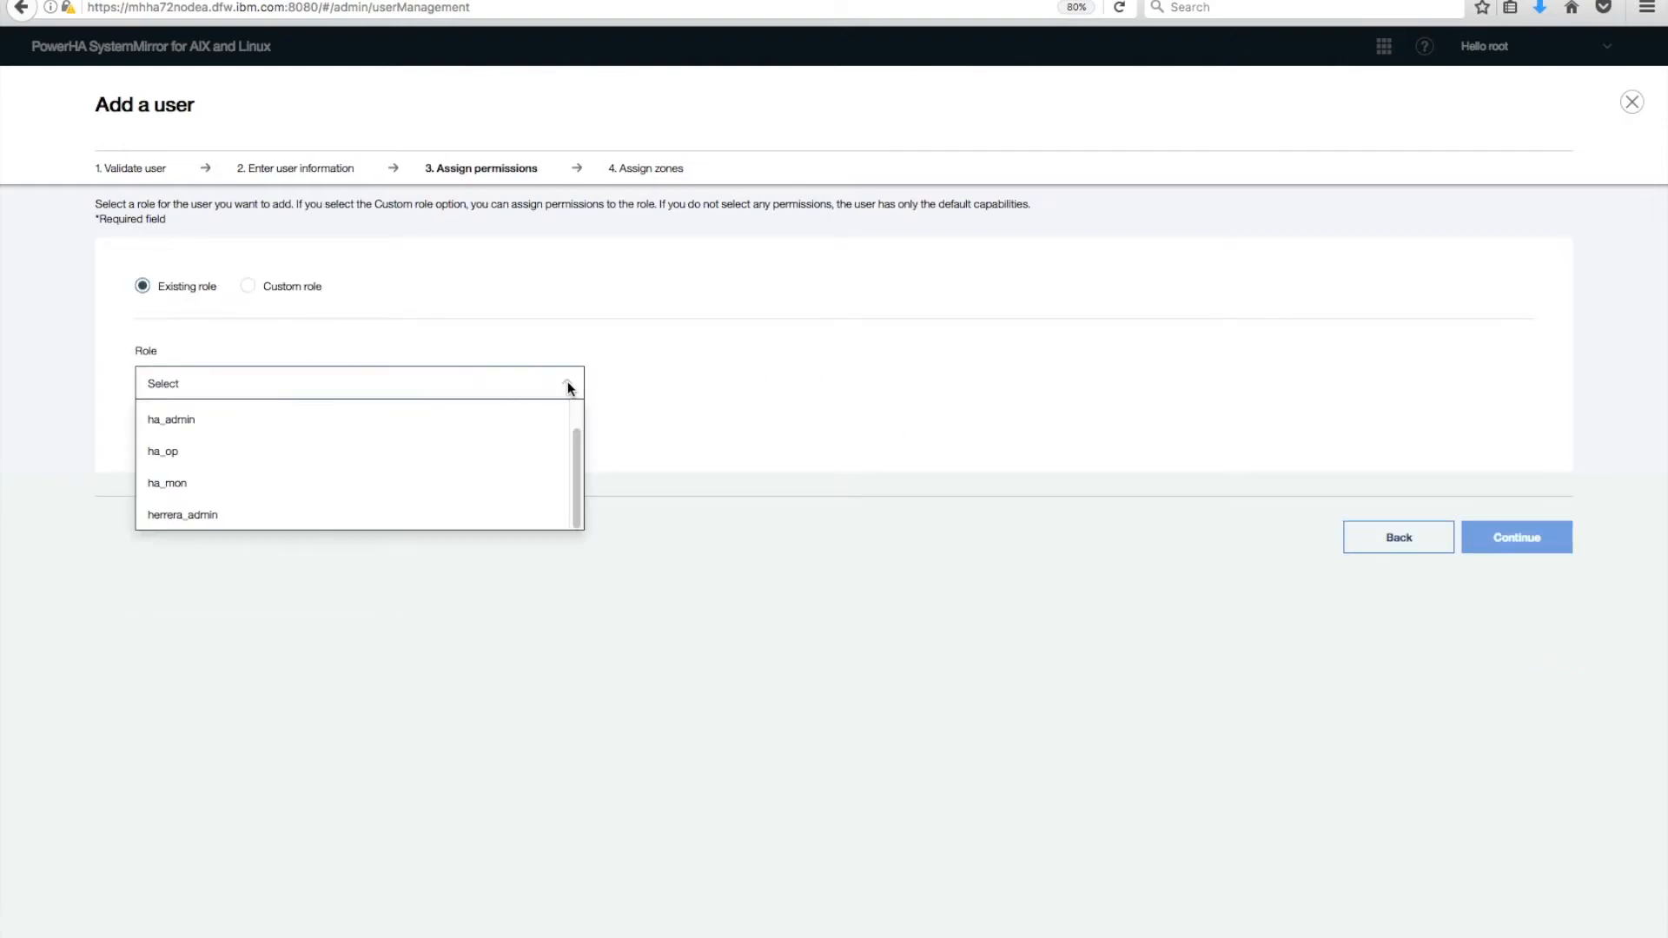
left_click(180, 484)
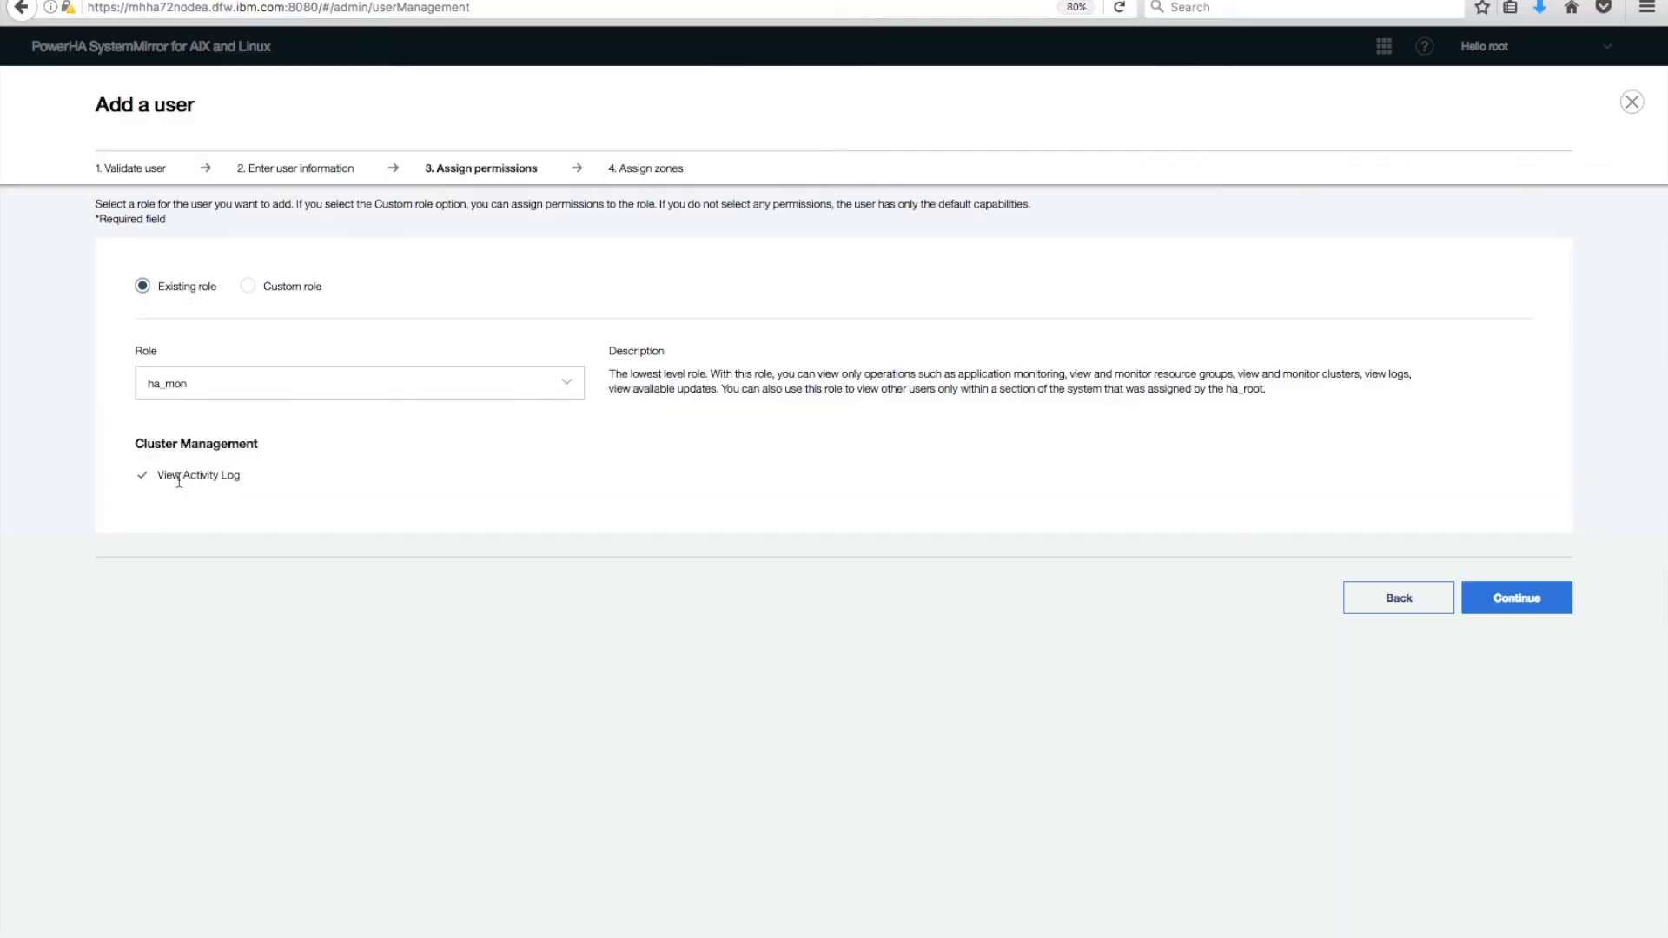
left_click(1524, 597)
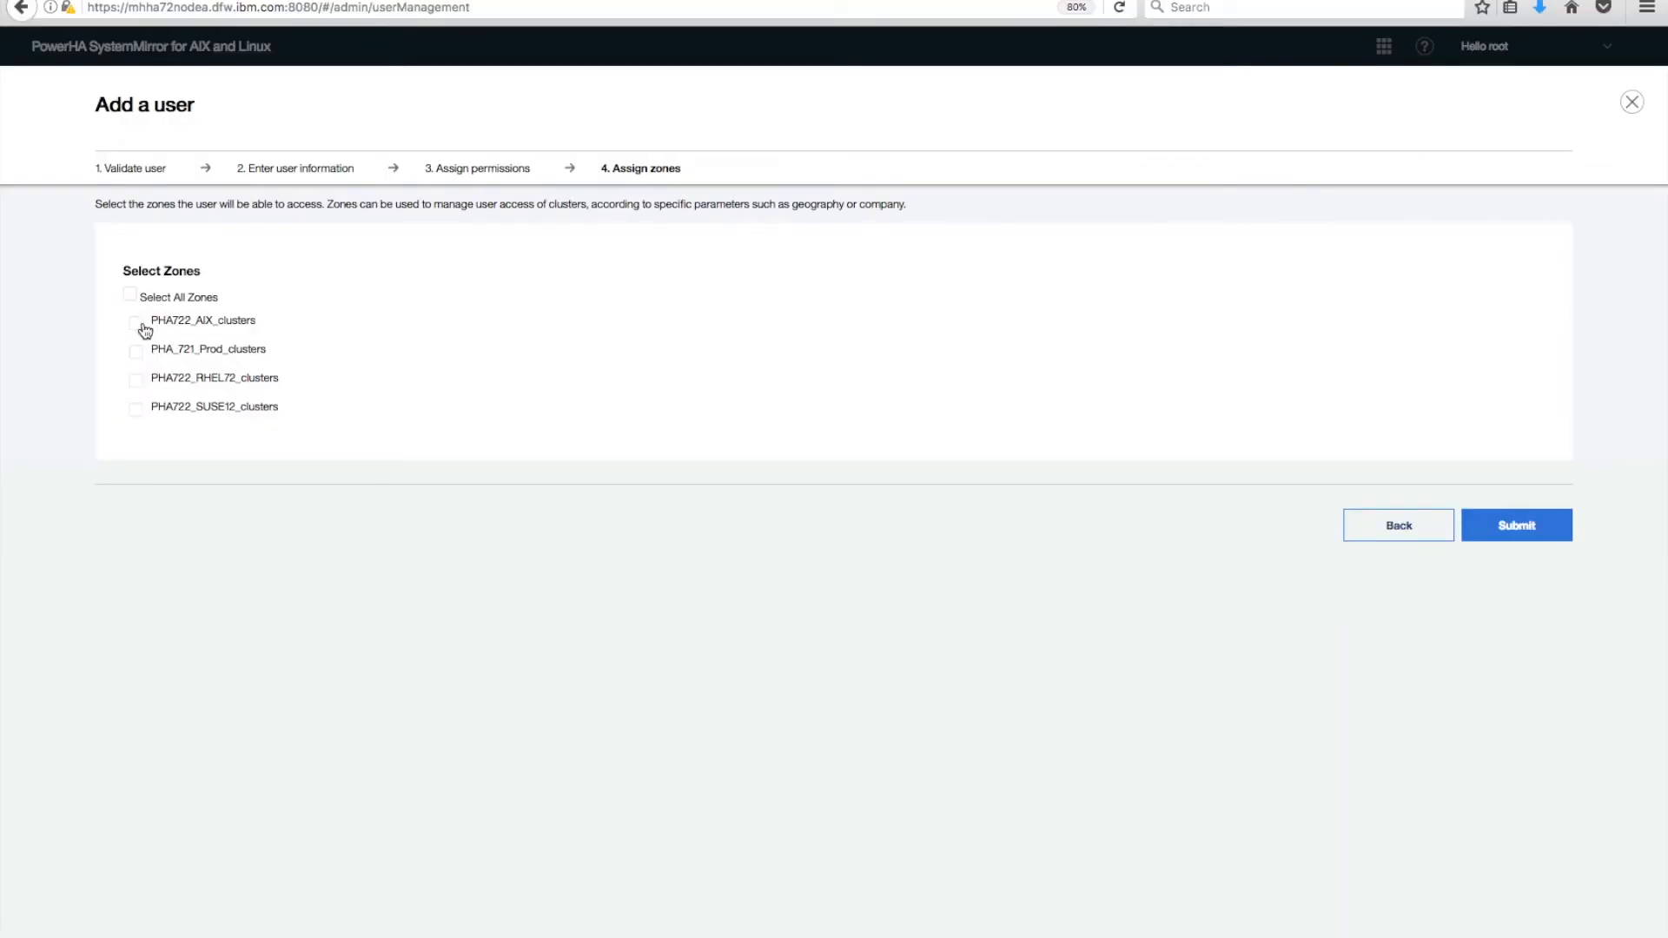
left_click(1522, 525)
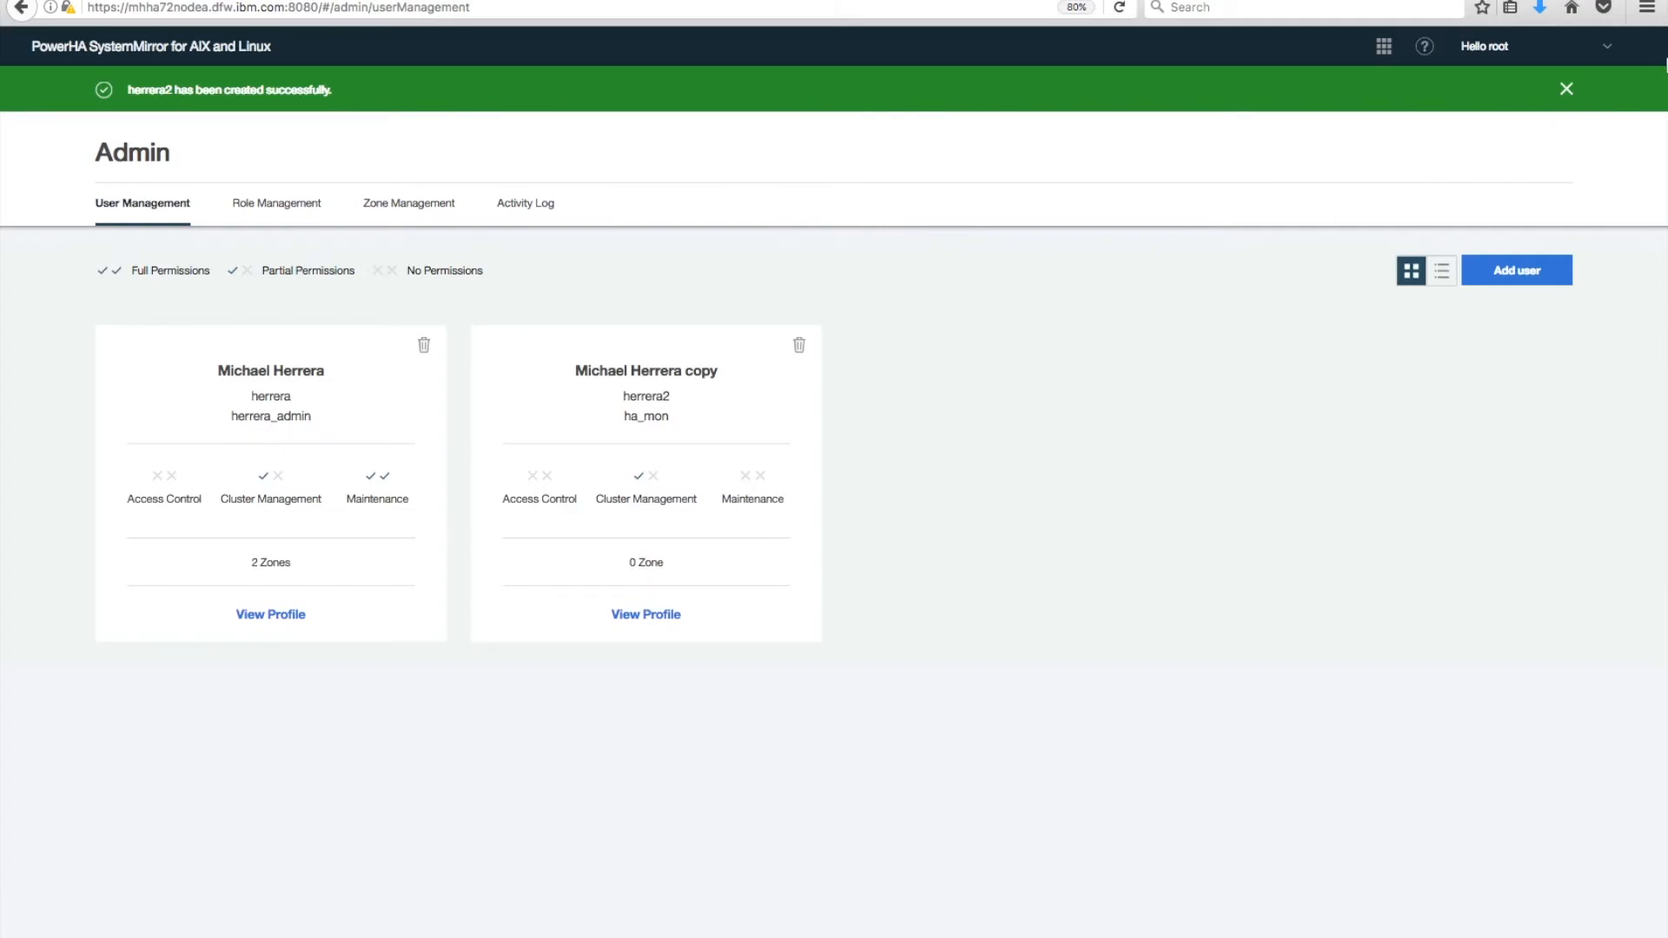
Dismiss the success message, log out, and log back in with the first saved account.
left_click(1566, 90)
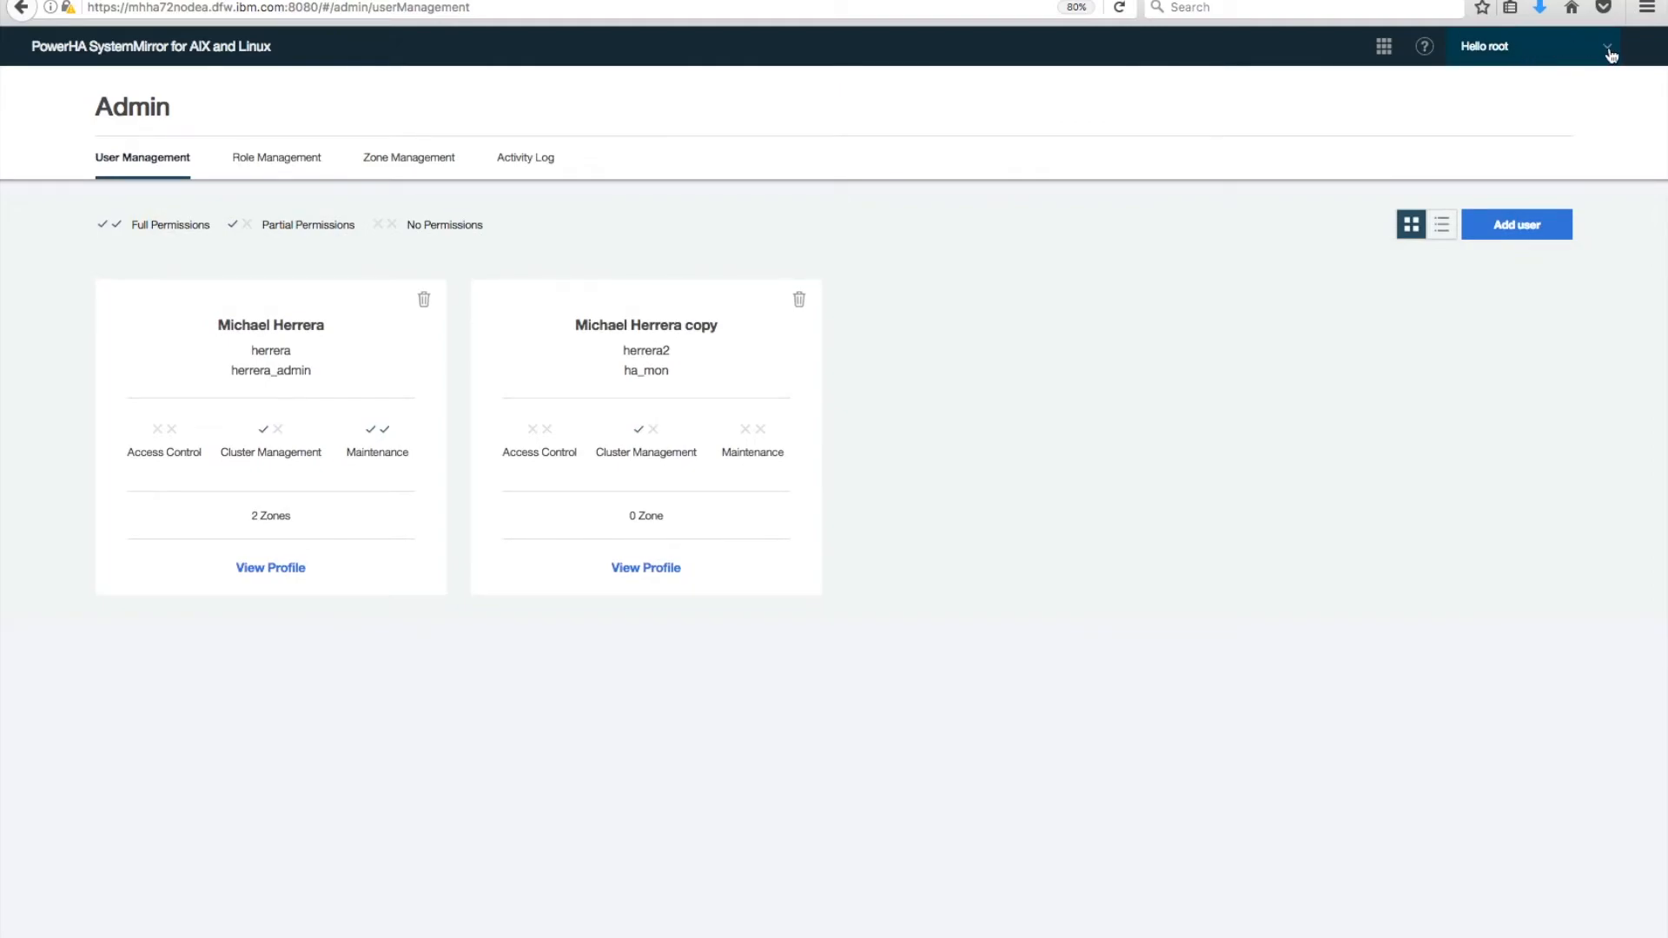
left_click(1607, 54)
left_click(1549, 87)
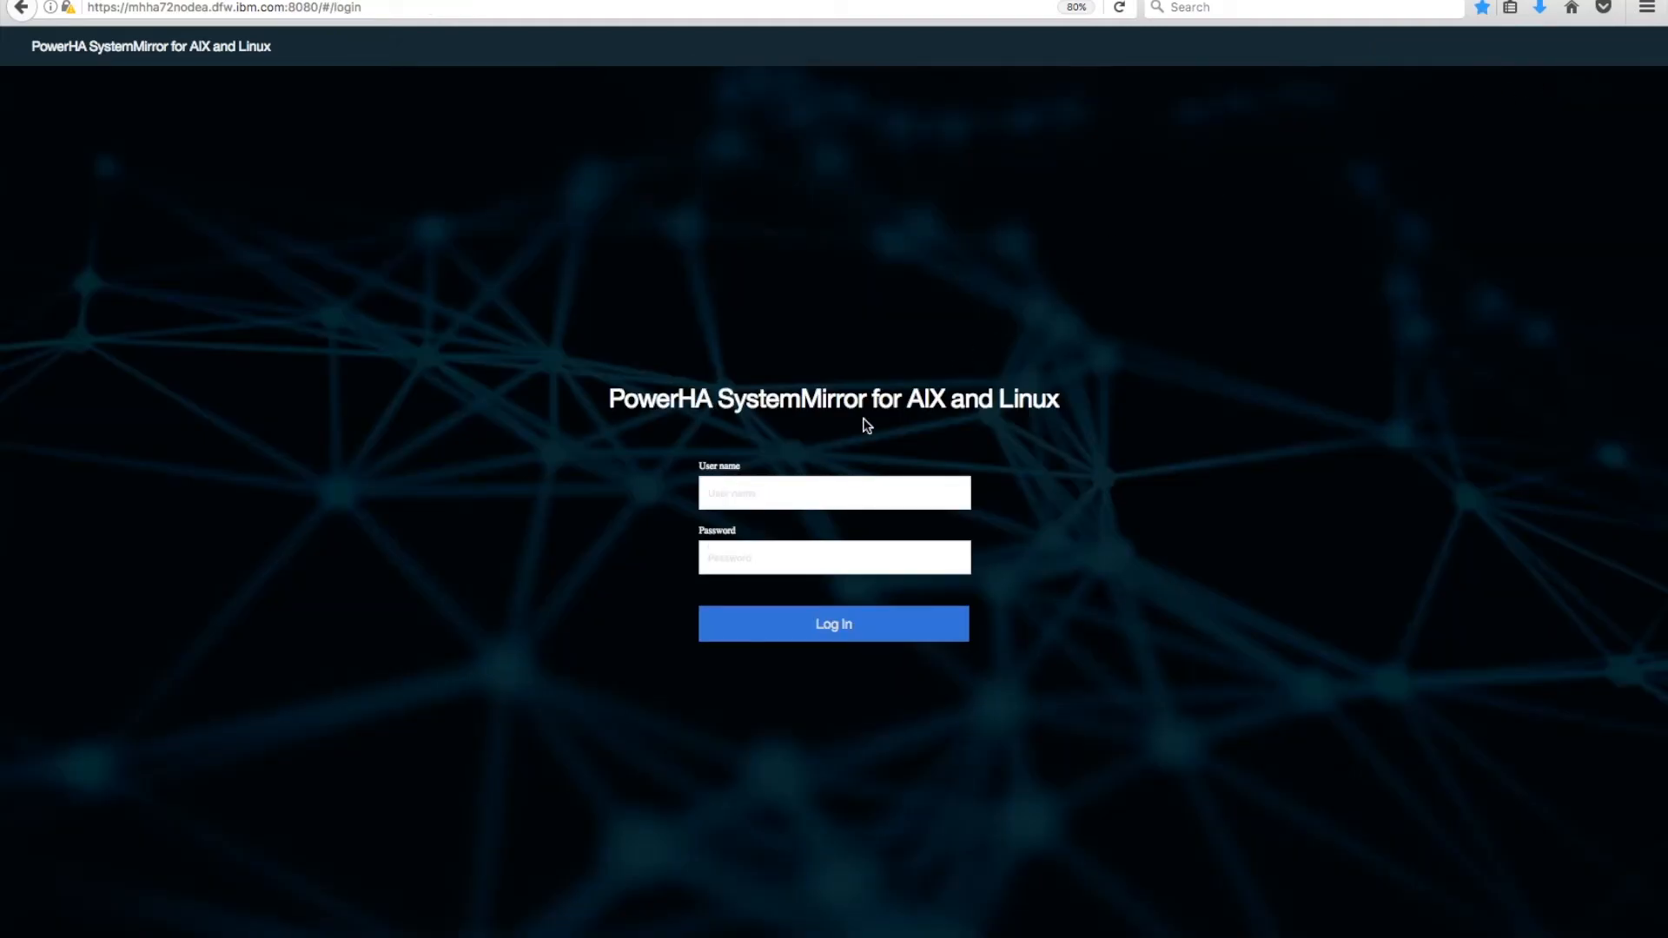
left_click(747, 497)
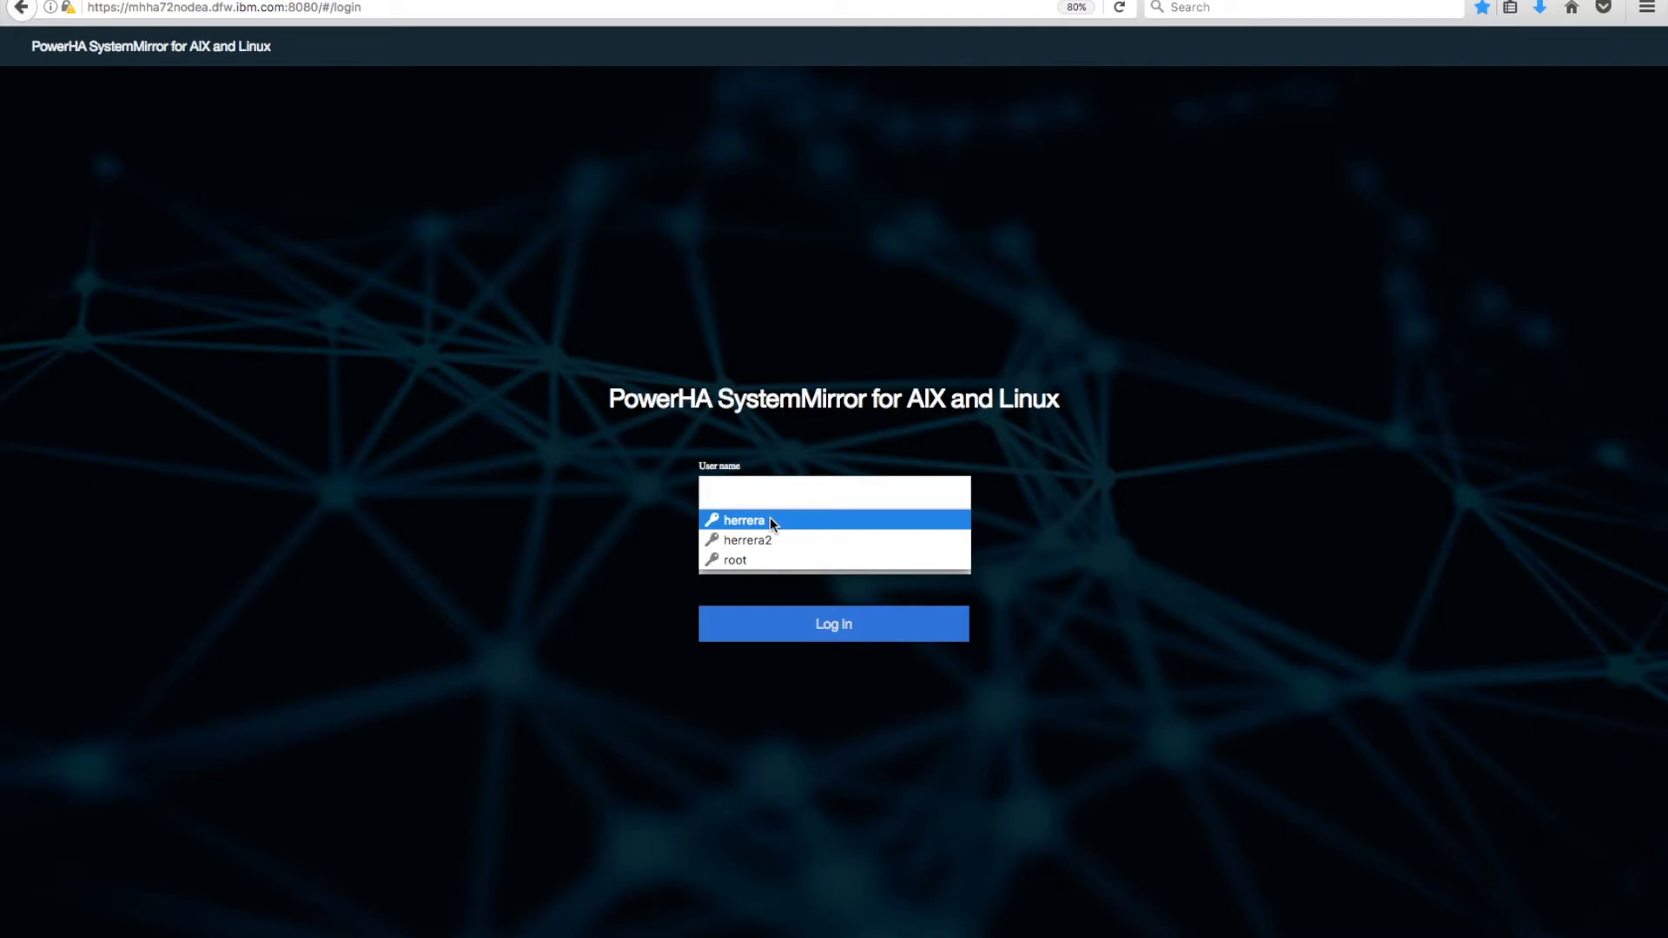
left_click(770, 519)
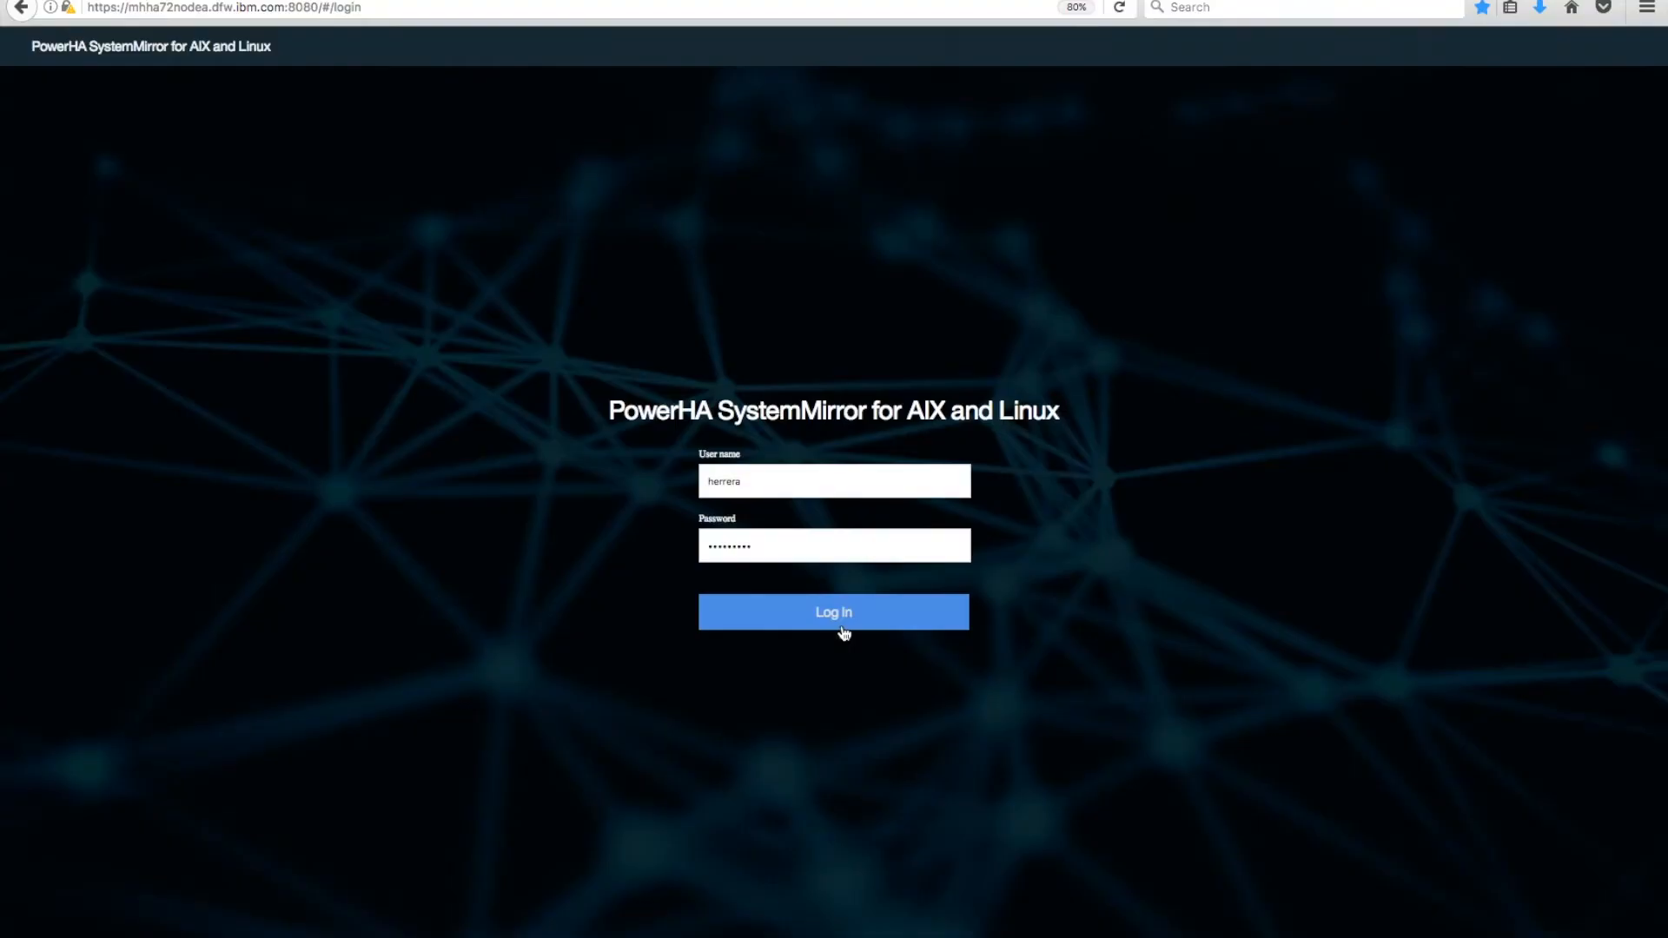
left_click(841, 625)
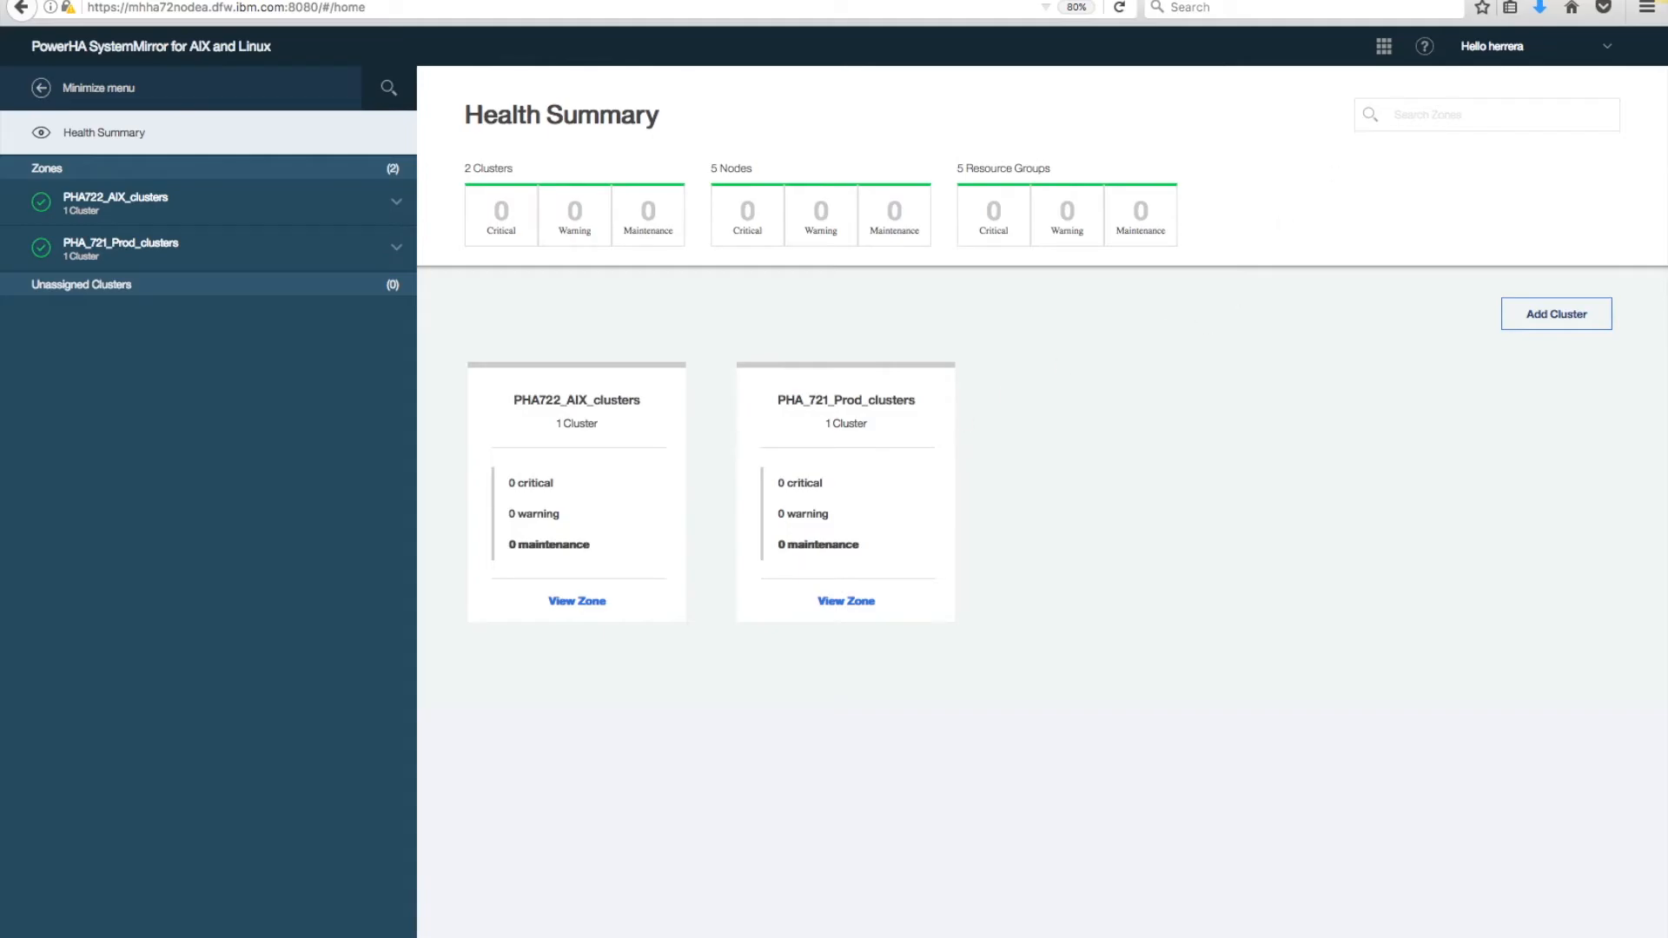
Log out of the current account and sign in with the second saved login.
left_click(1604, 50)
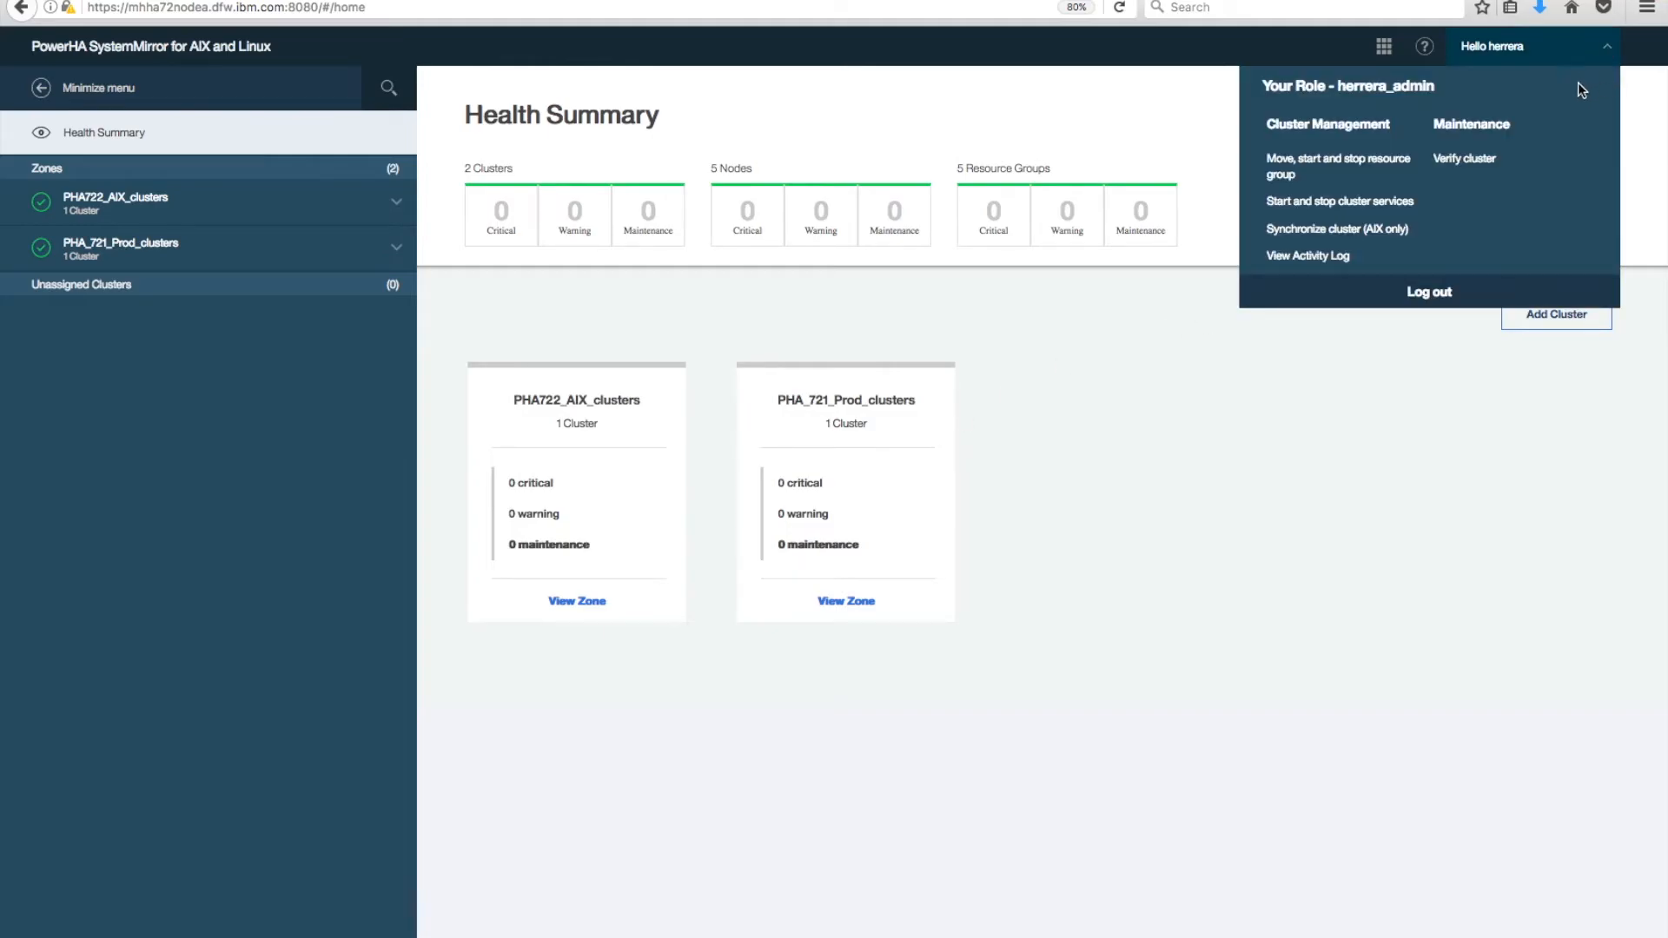
left_click(1449, 298)
left_click(764, 493)
left_click(754, 540)
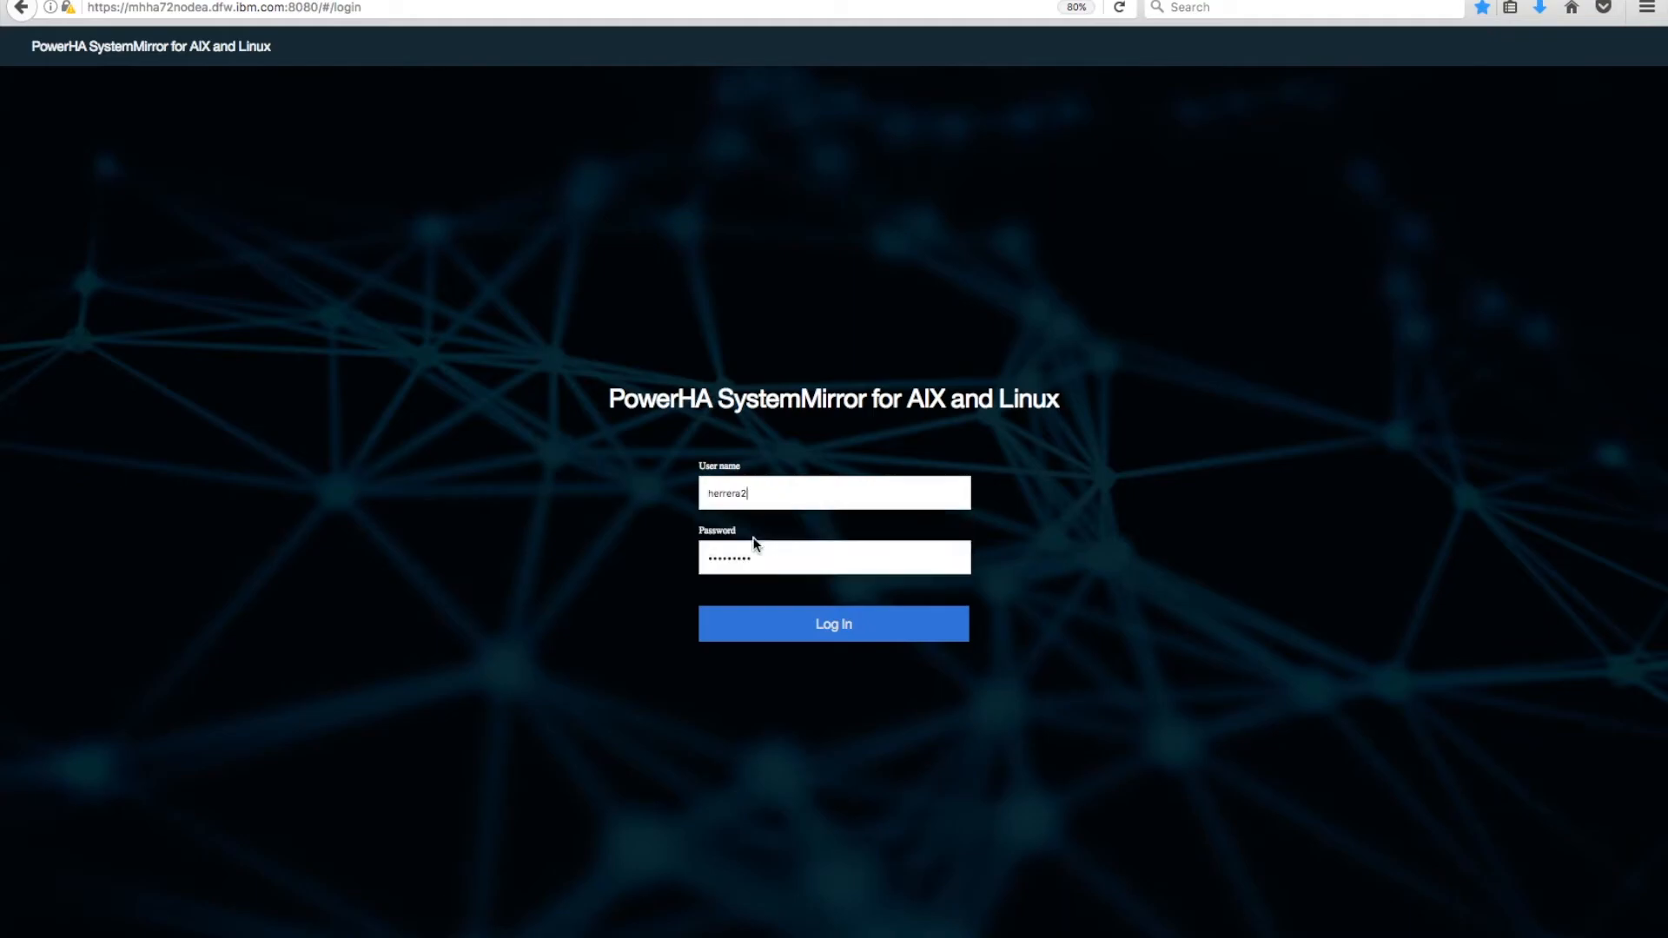
left_click(846, 619)
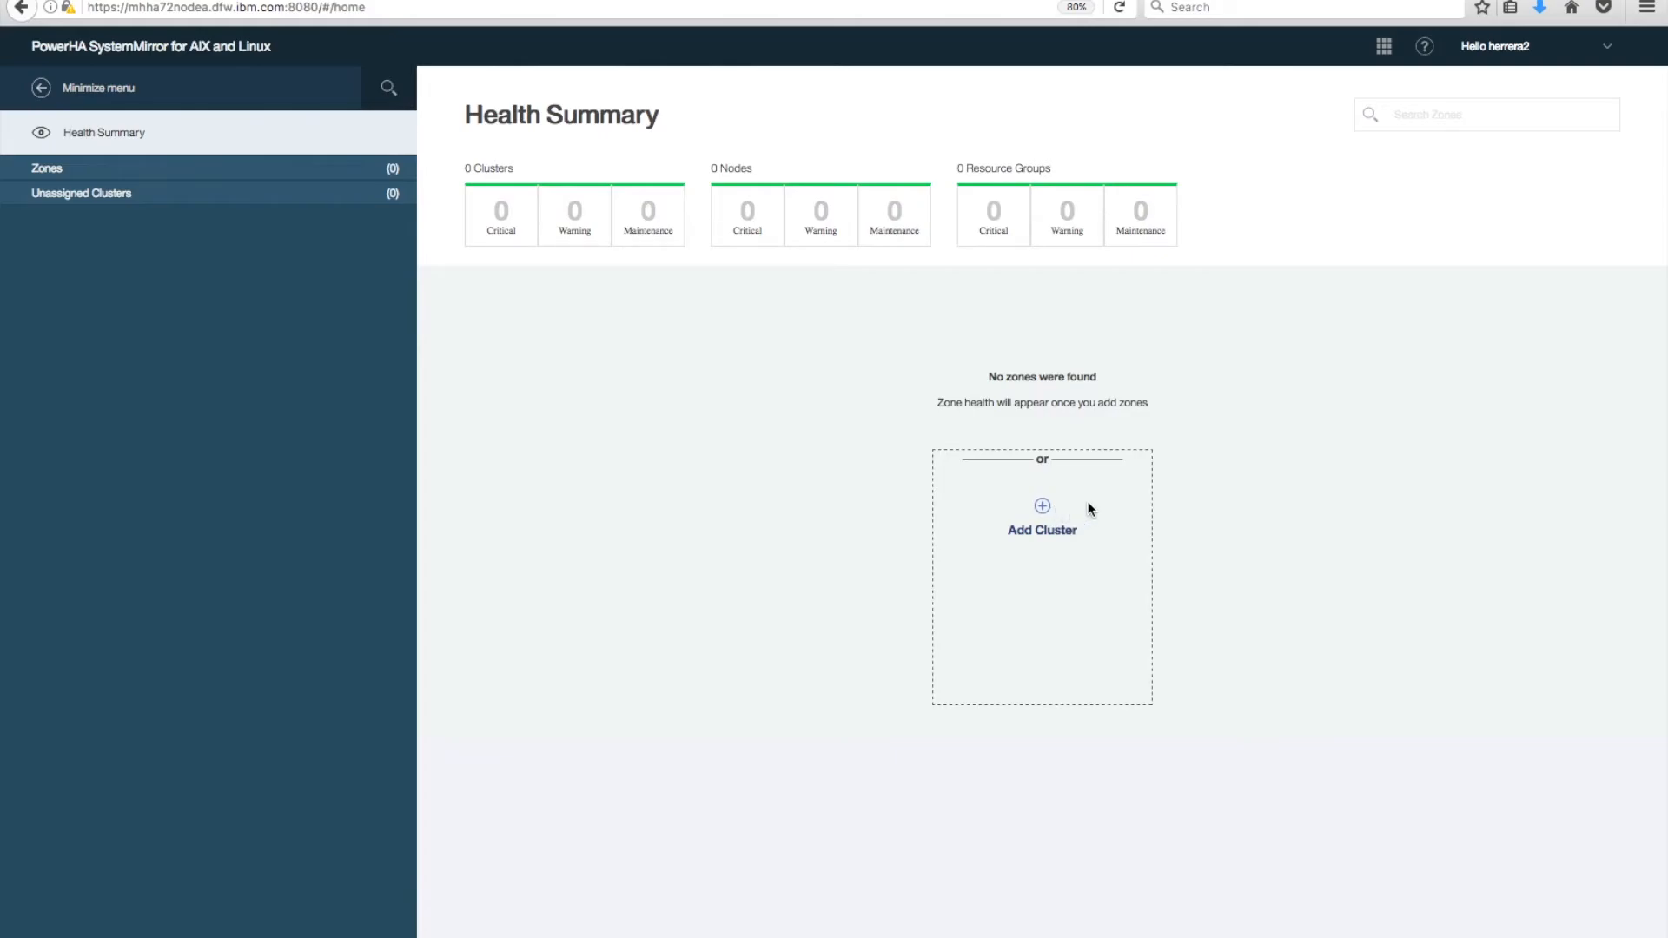
Check that the account's role is ha_mon, then log out.
left_click(1606, 50)
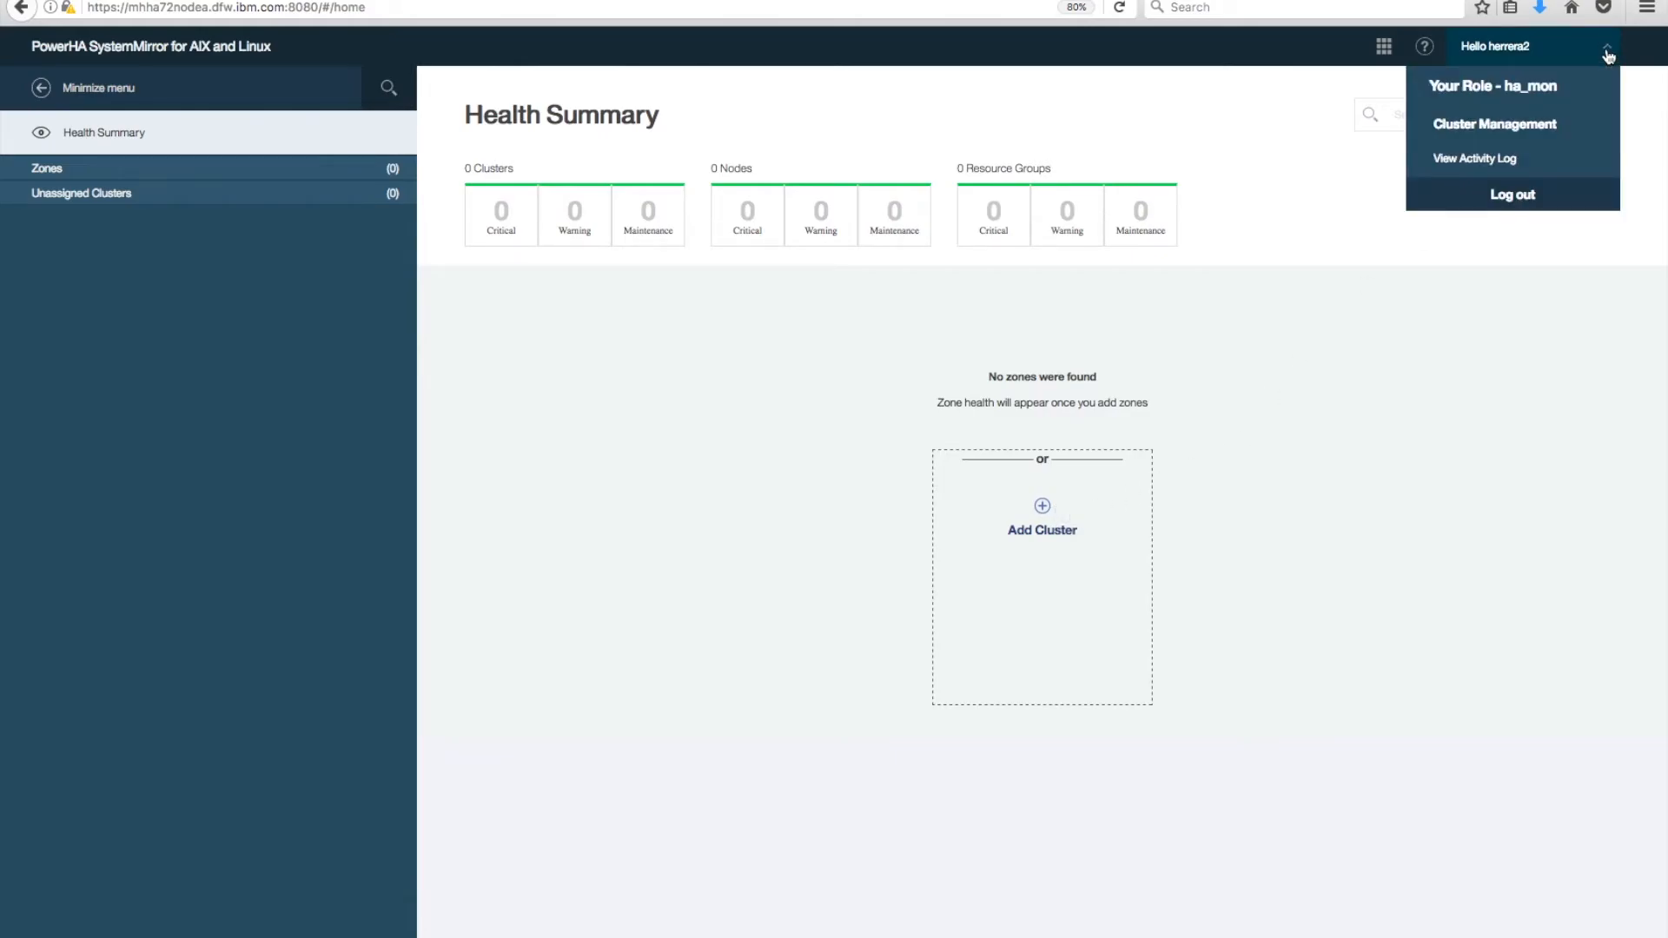
left_click(1508, 196)
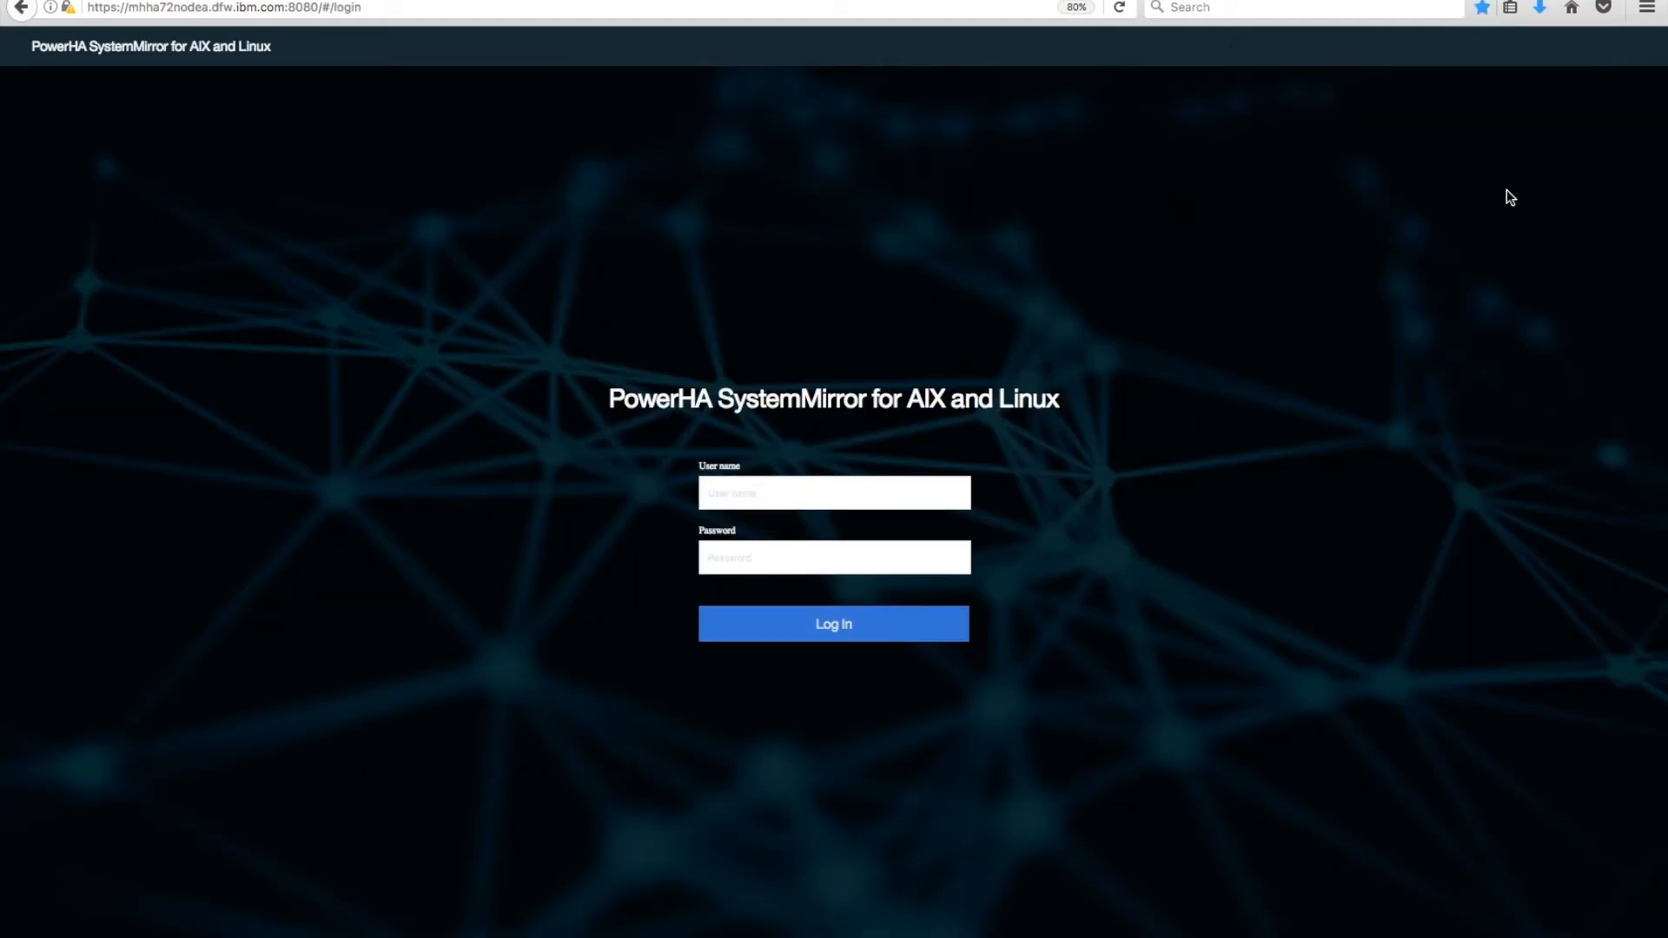
Sign in with the saved root superuser login.
left_click(773, 490)
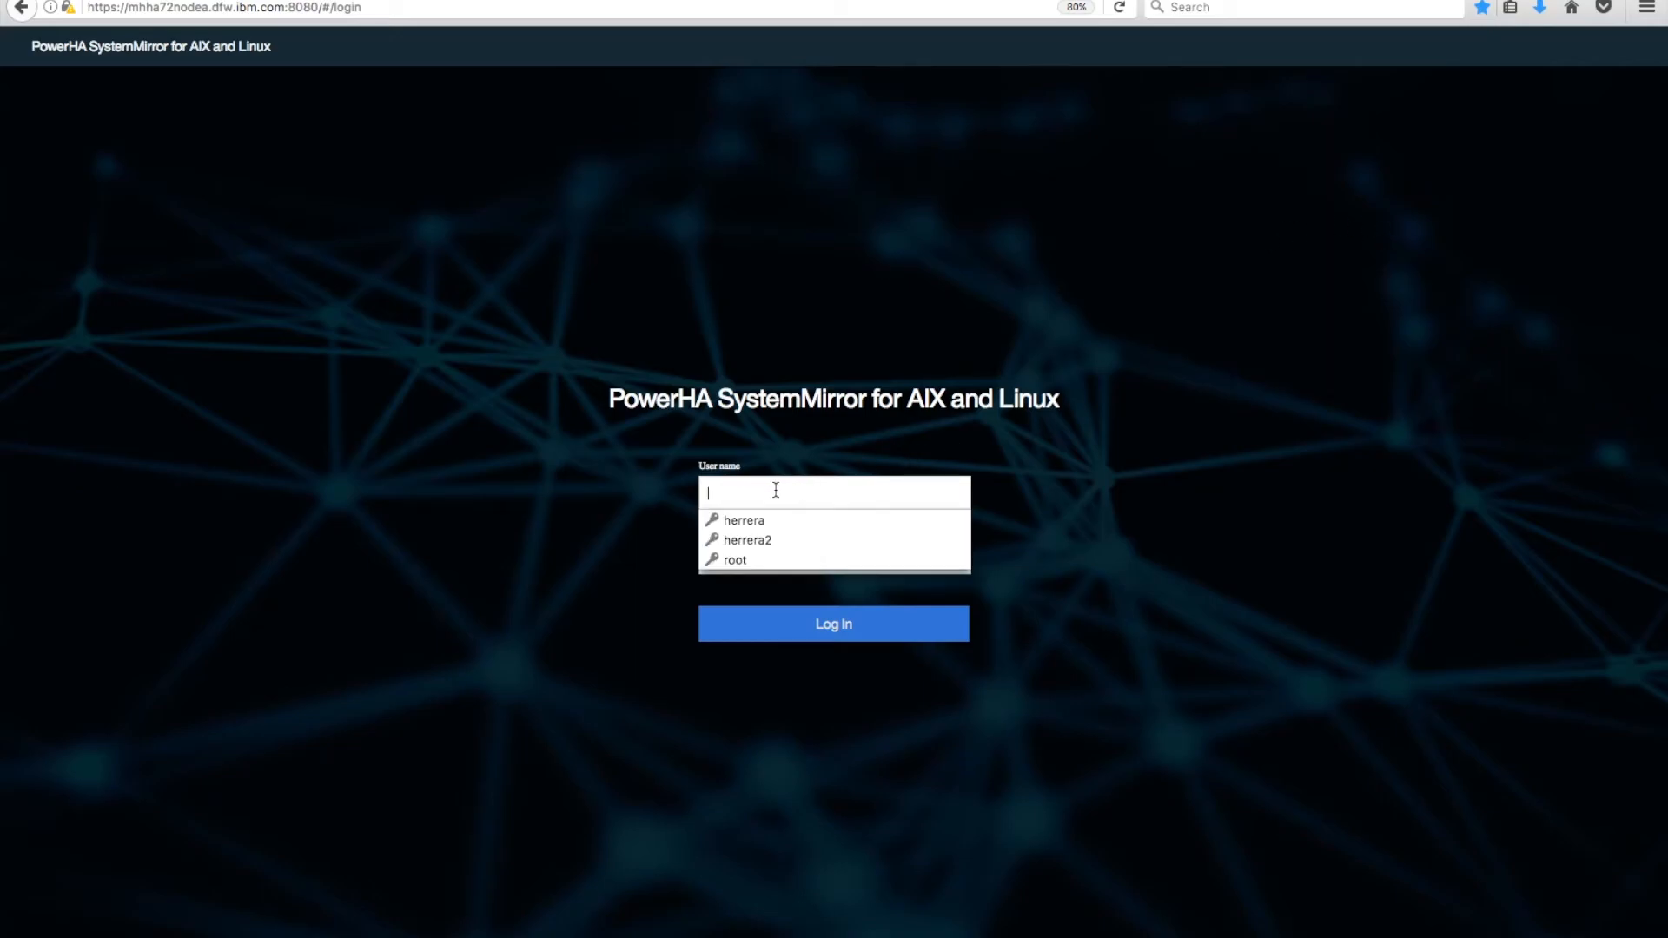
left_click(757, 560)
left_click(840, 618)
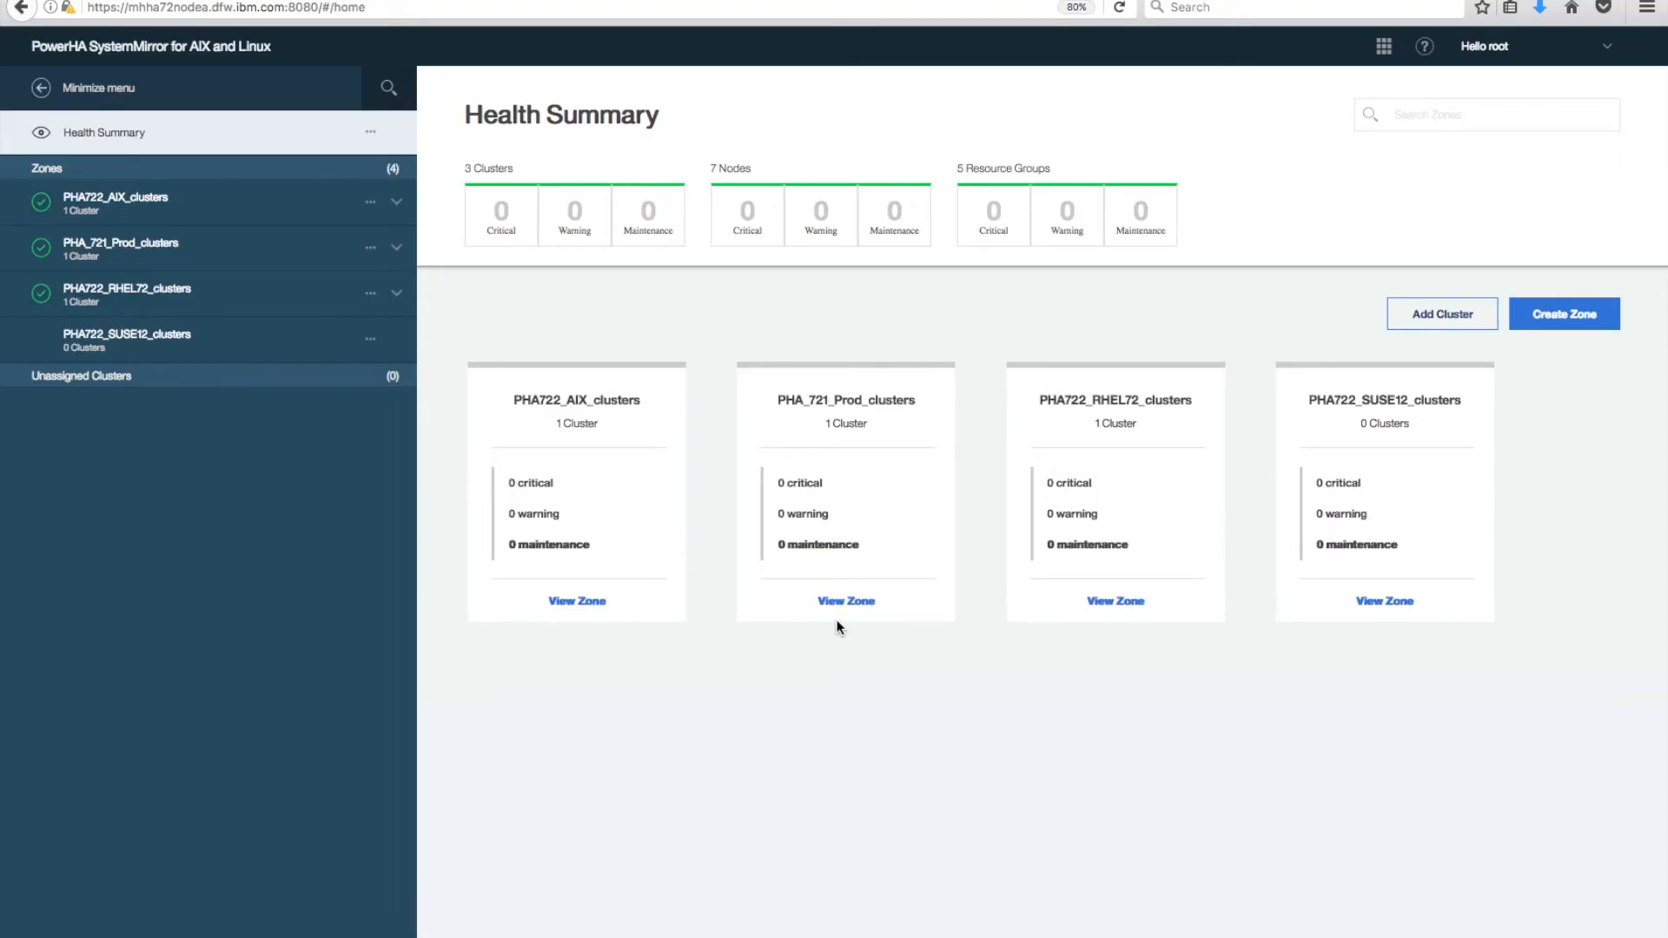
Expand PHA722_AIX_clusters in the sidebar and open PHA722_betacluster's events page.
left_click(837, 619)
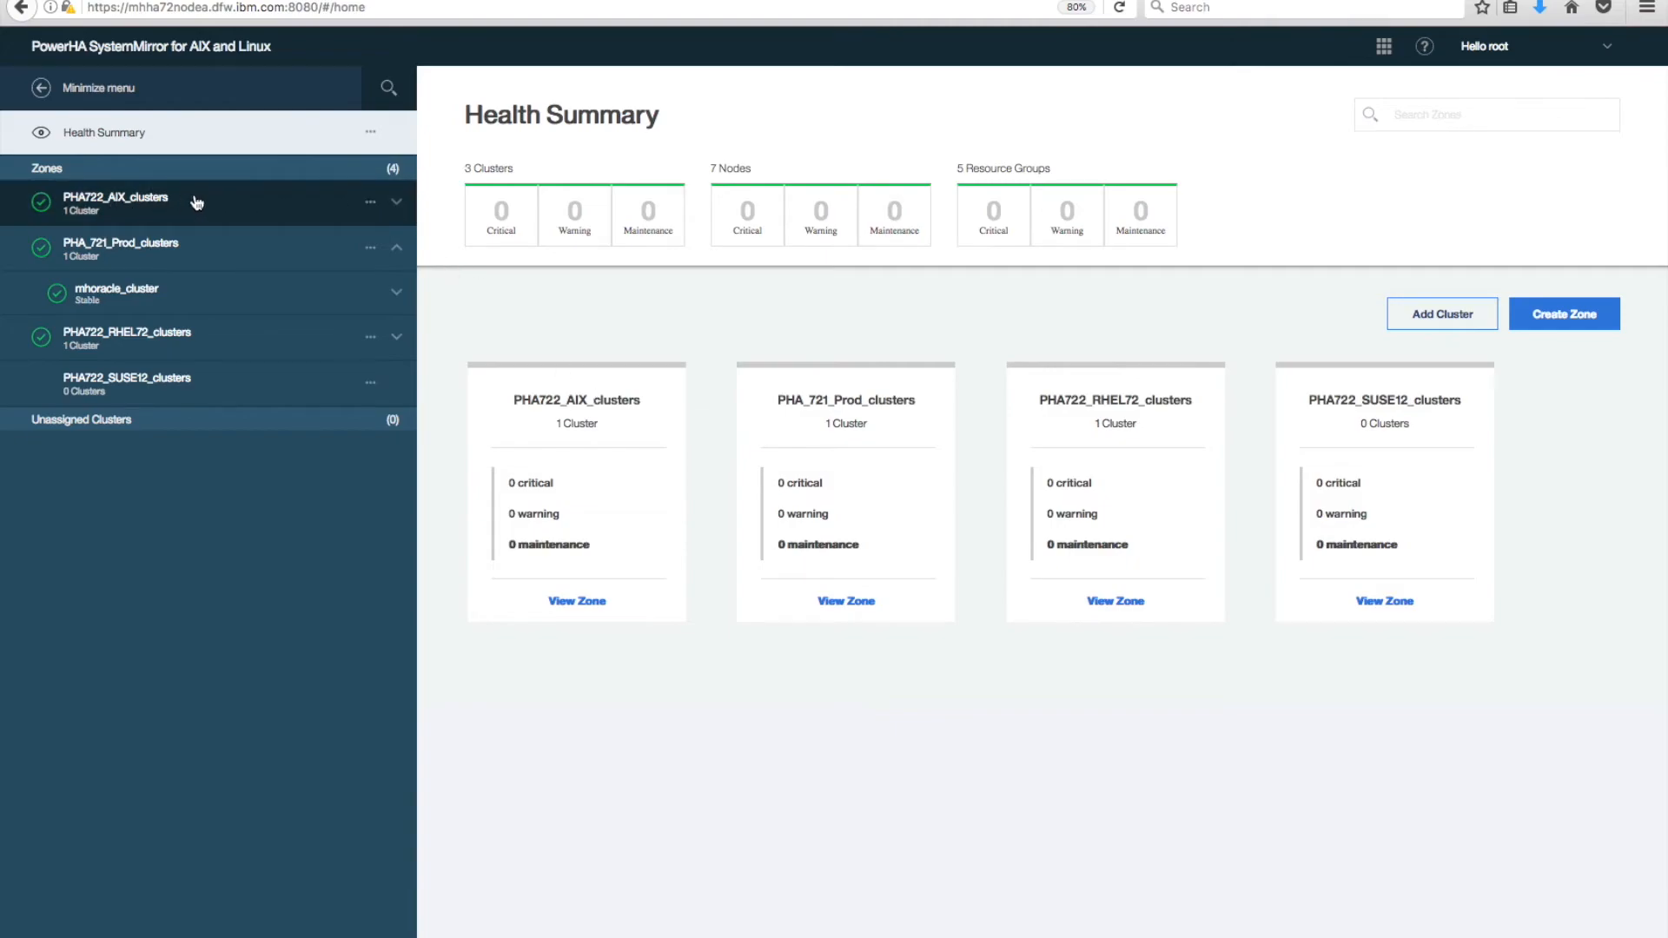
left_click(372, 207)
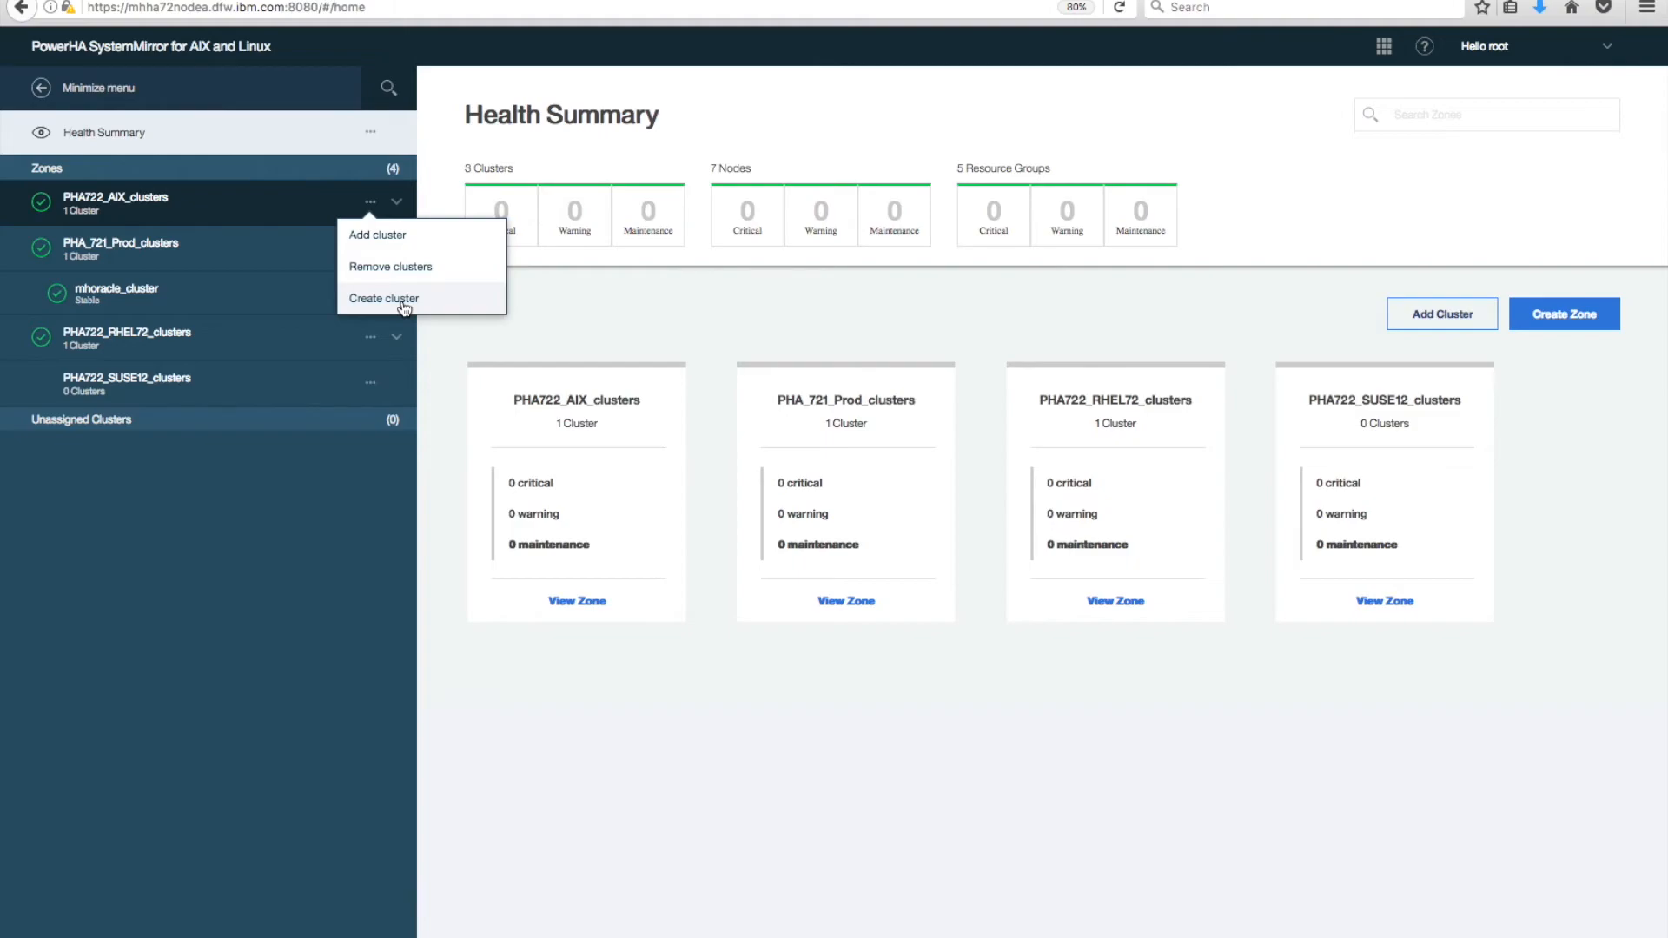
left_click(425, 186)
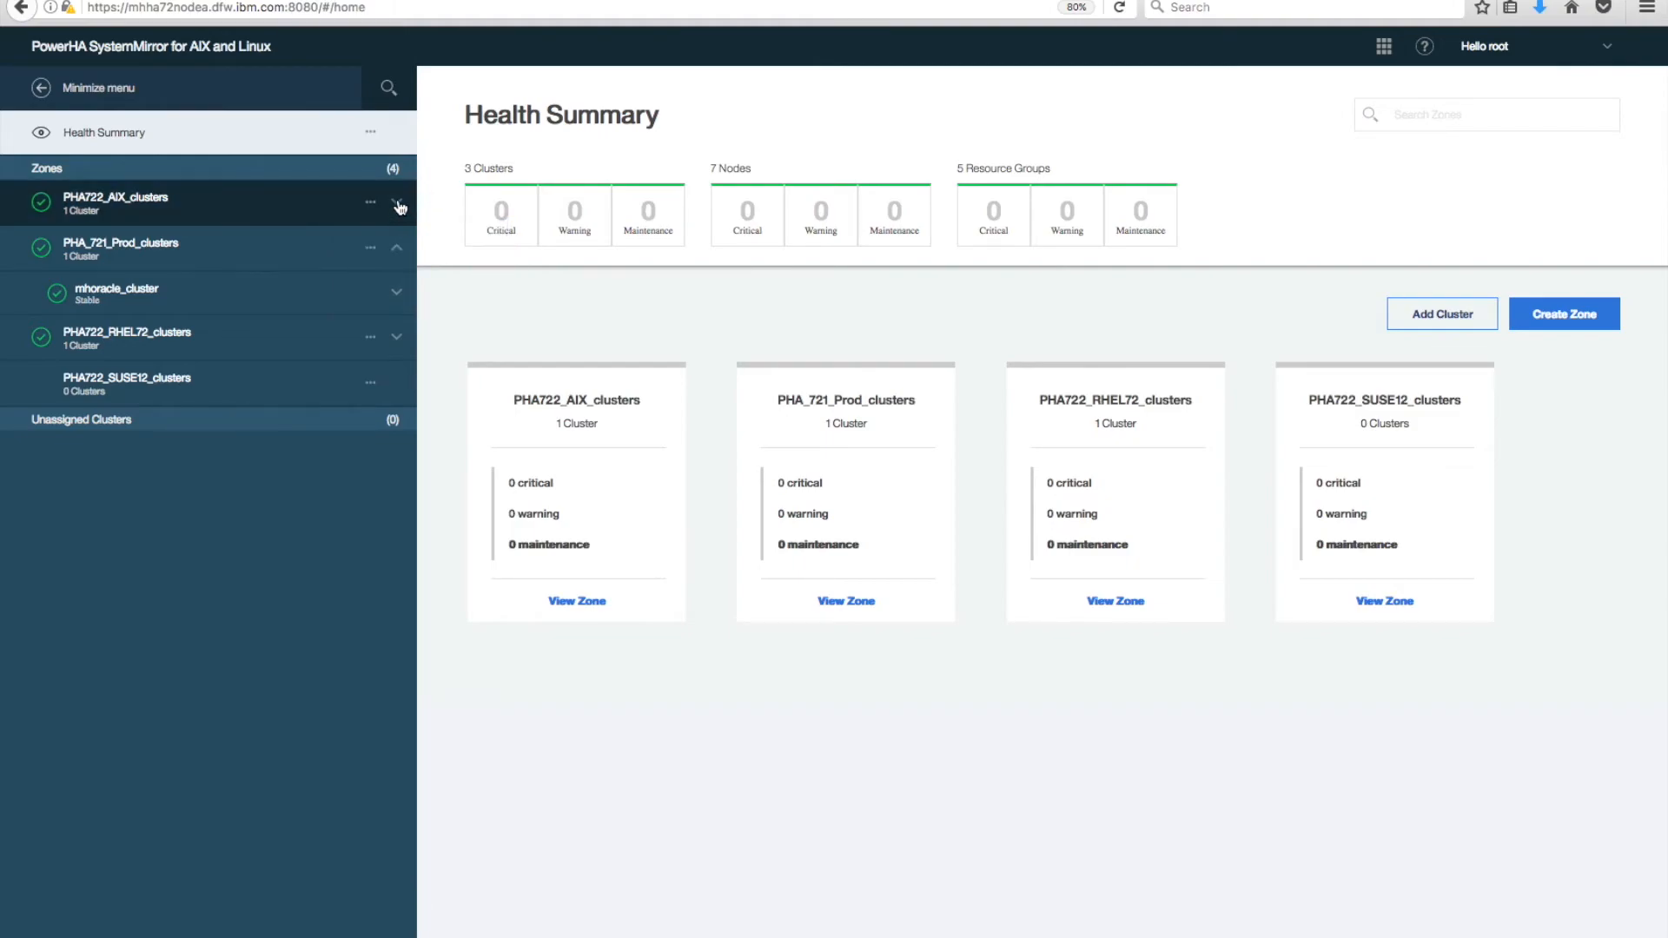
left_click(398, 203)
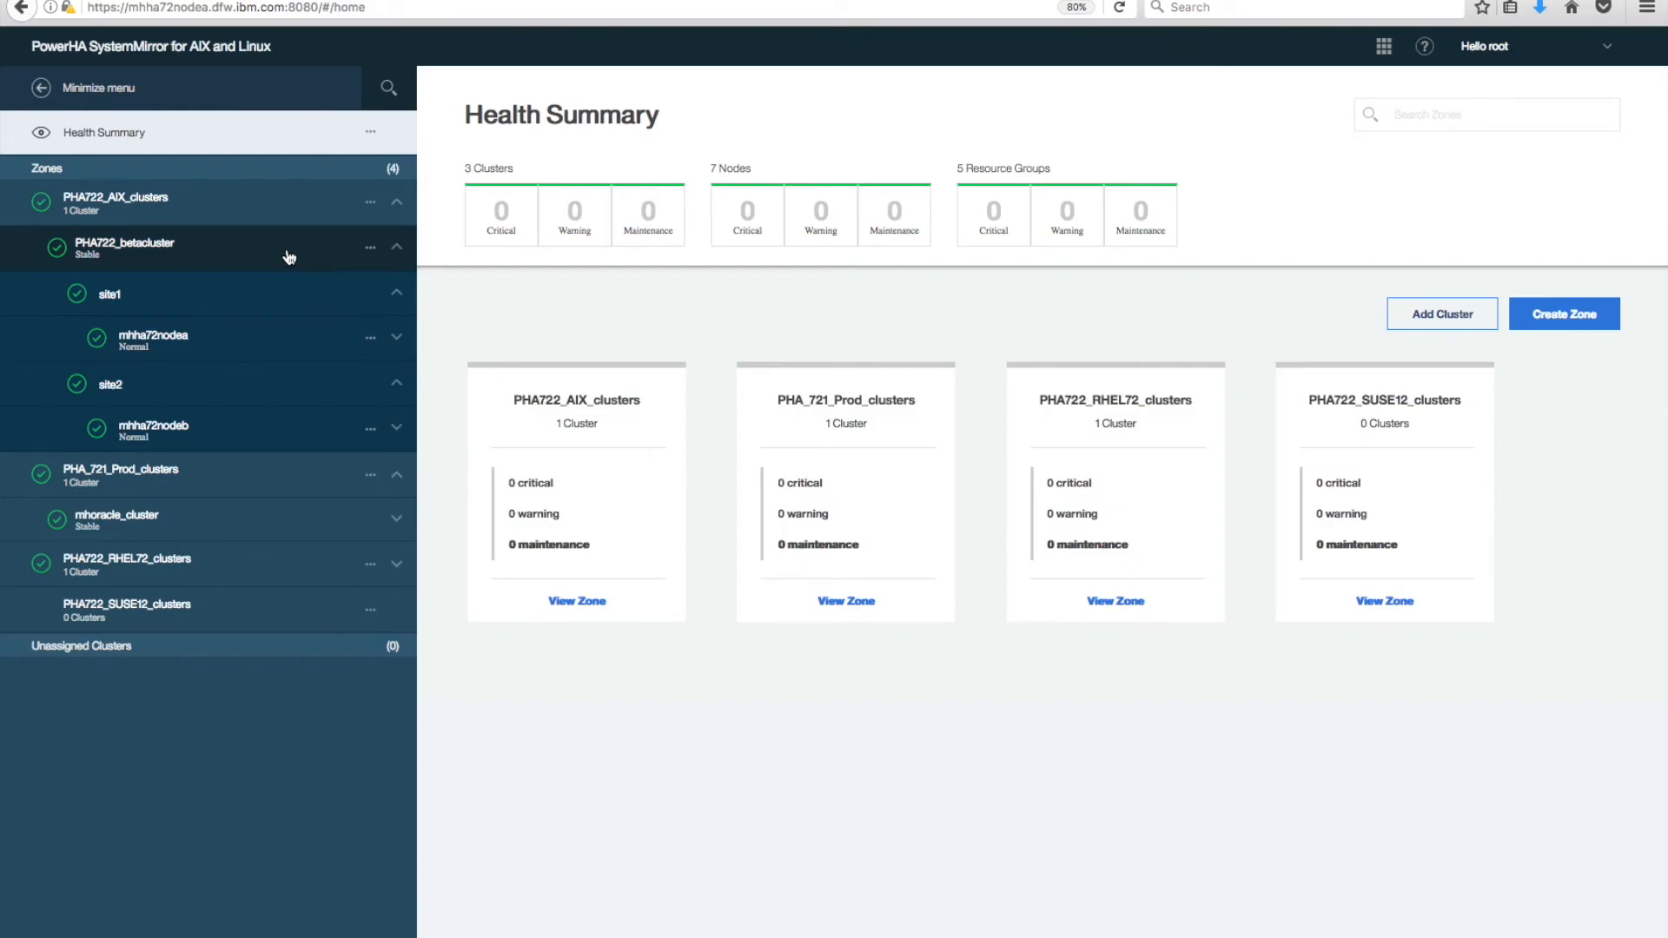
left_click(370, 250)
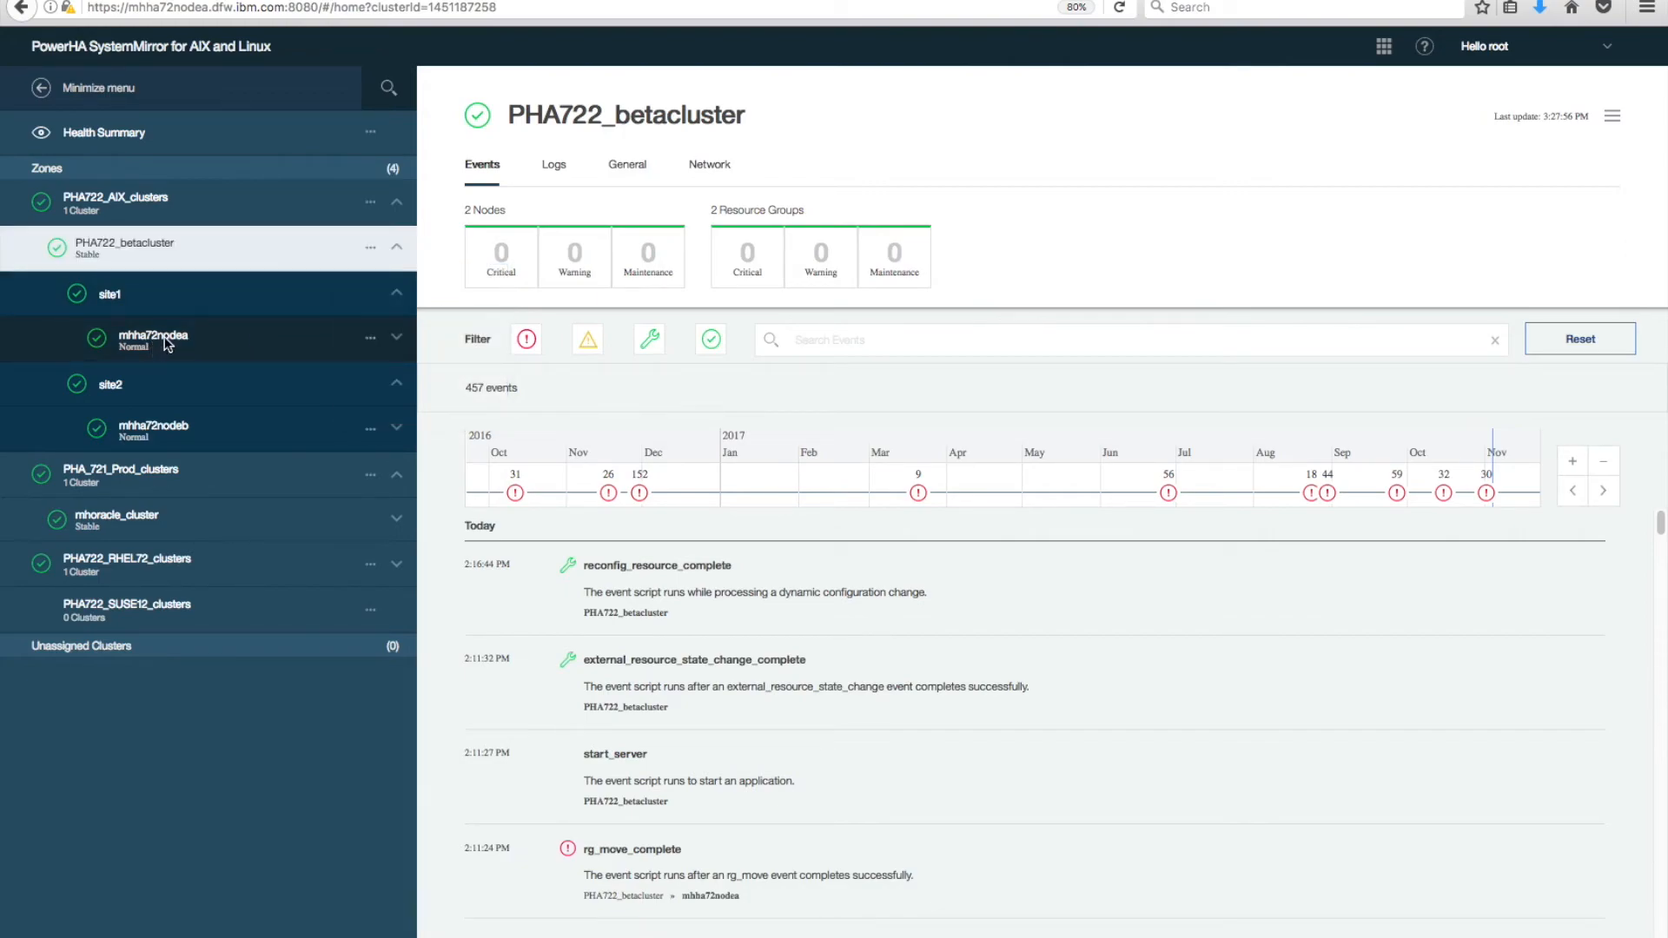
Expand node mhha72nodeb to show App1_rg and App2_rg, and list App1_rg's actions.
left_click(370, 344)
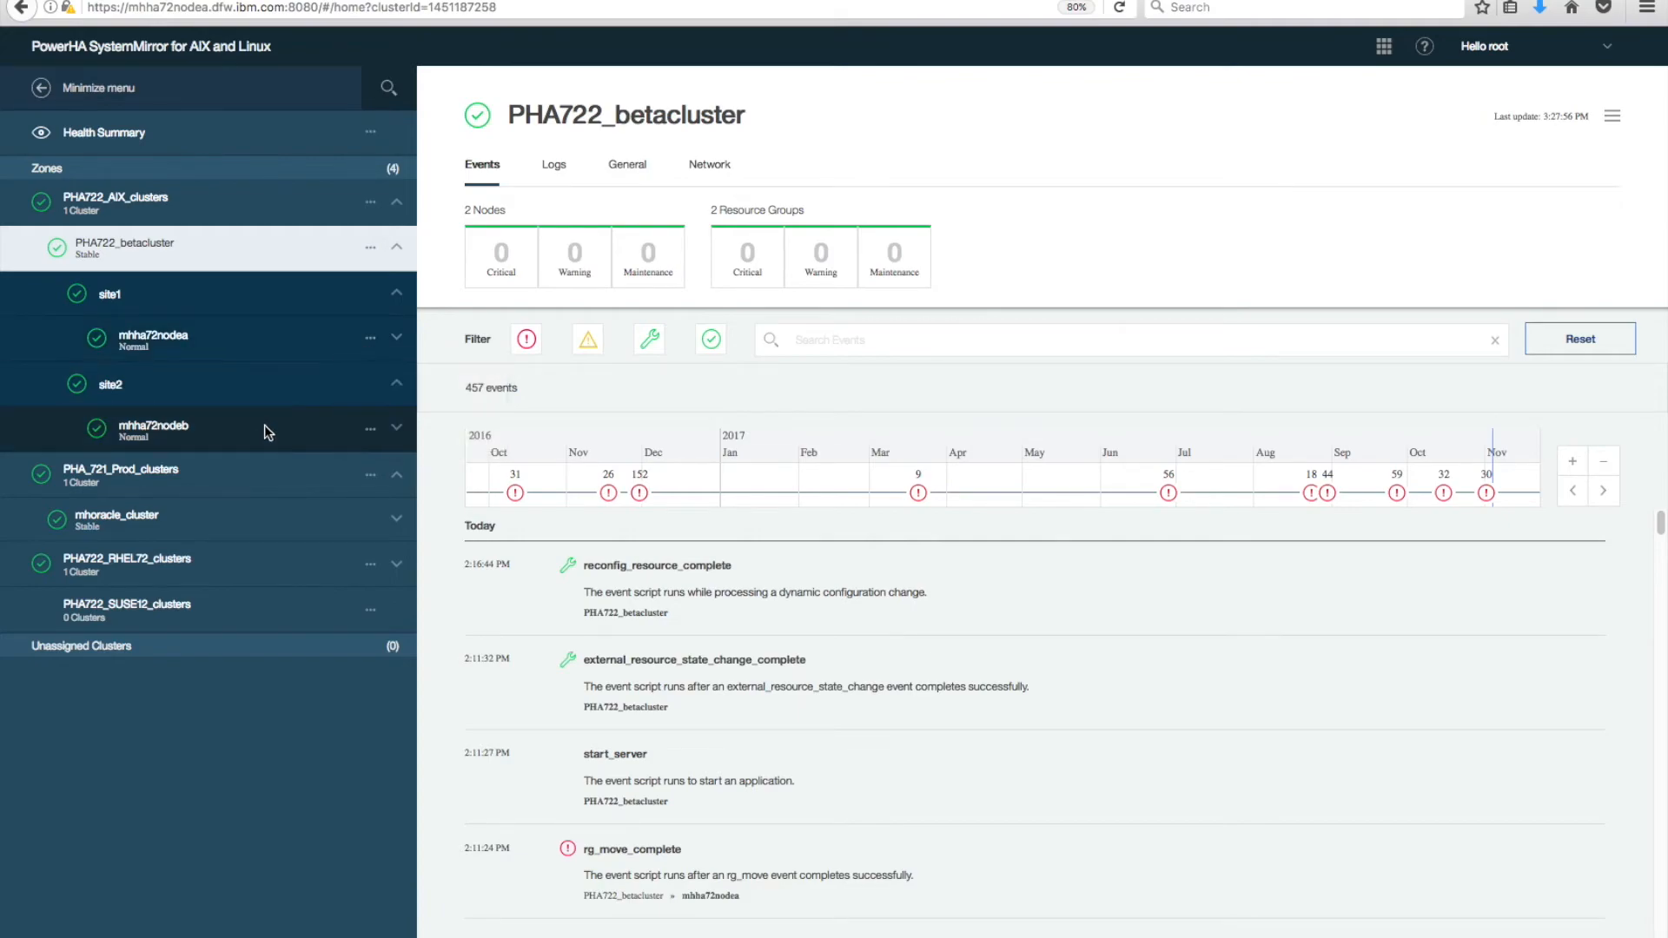
left_click(369, 430)
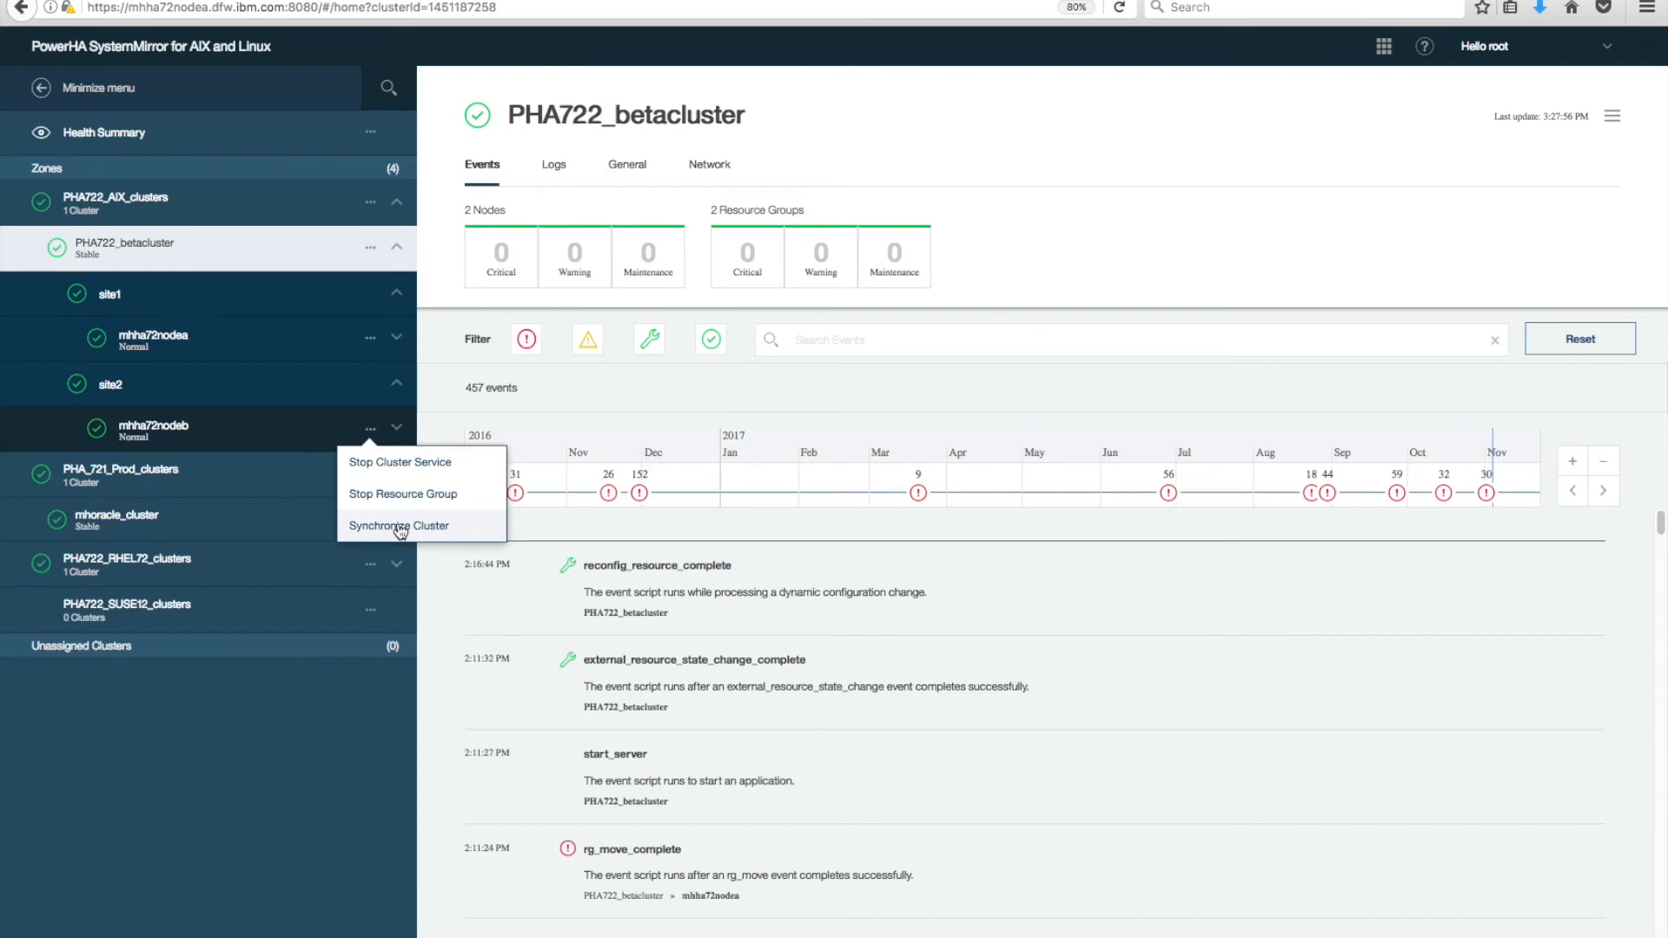
left_click(399, 433)
left_click(399, 431)
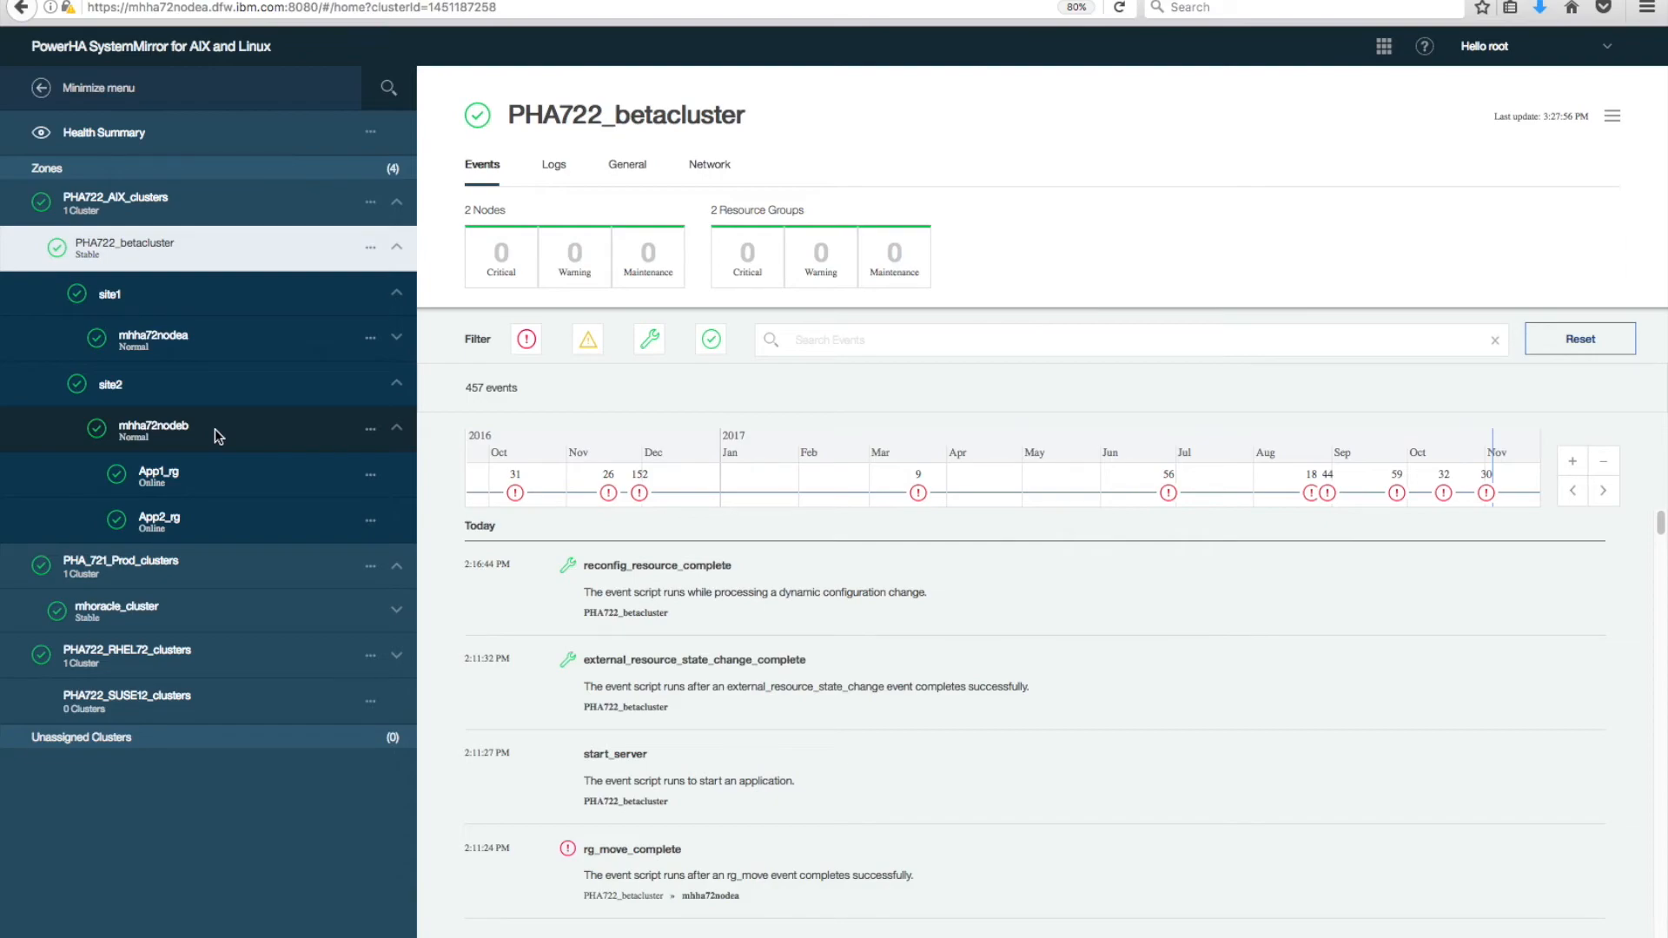
left_click(371, 476)
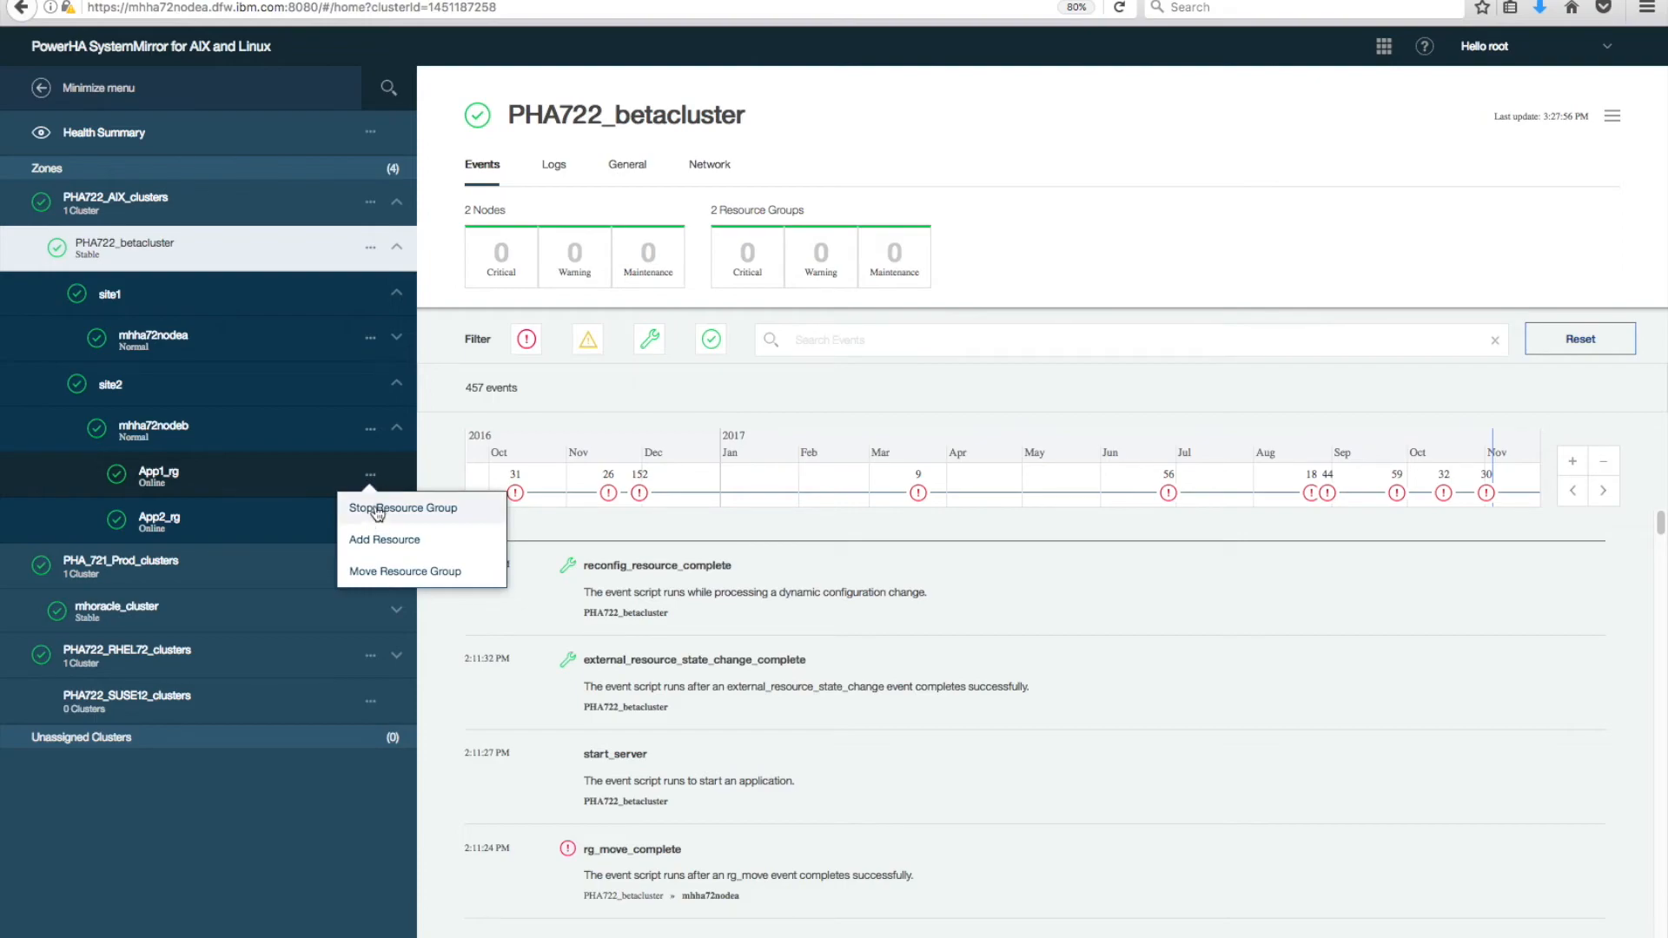
Start moving App1_rg to mhha72nodea, then discard the move so it stays on mhha72nodeb.
left_click(411, 577)
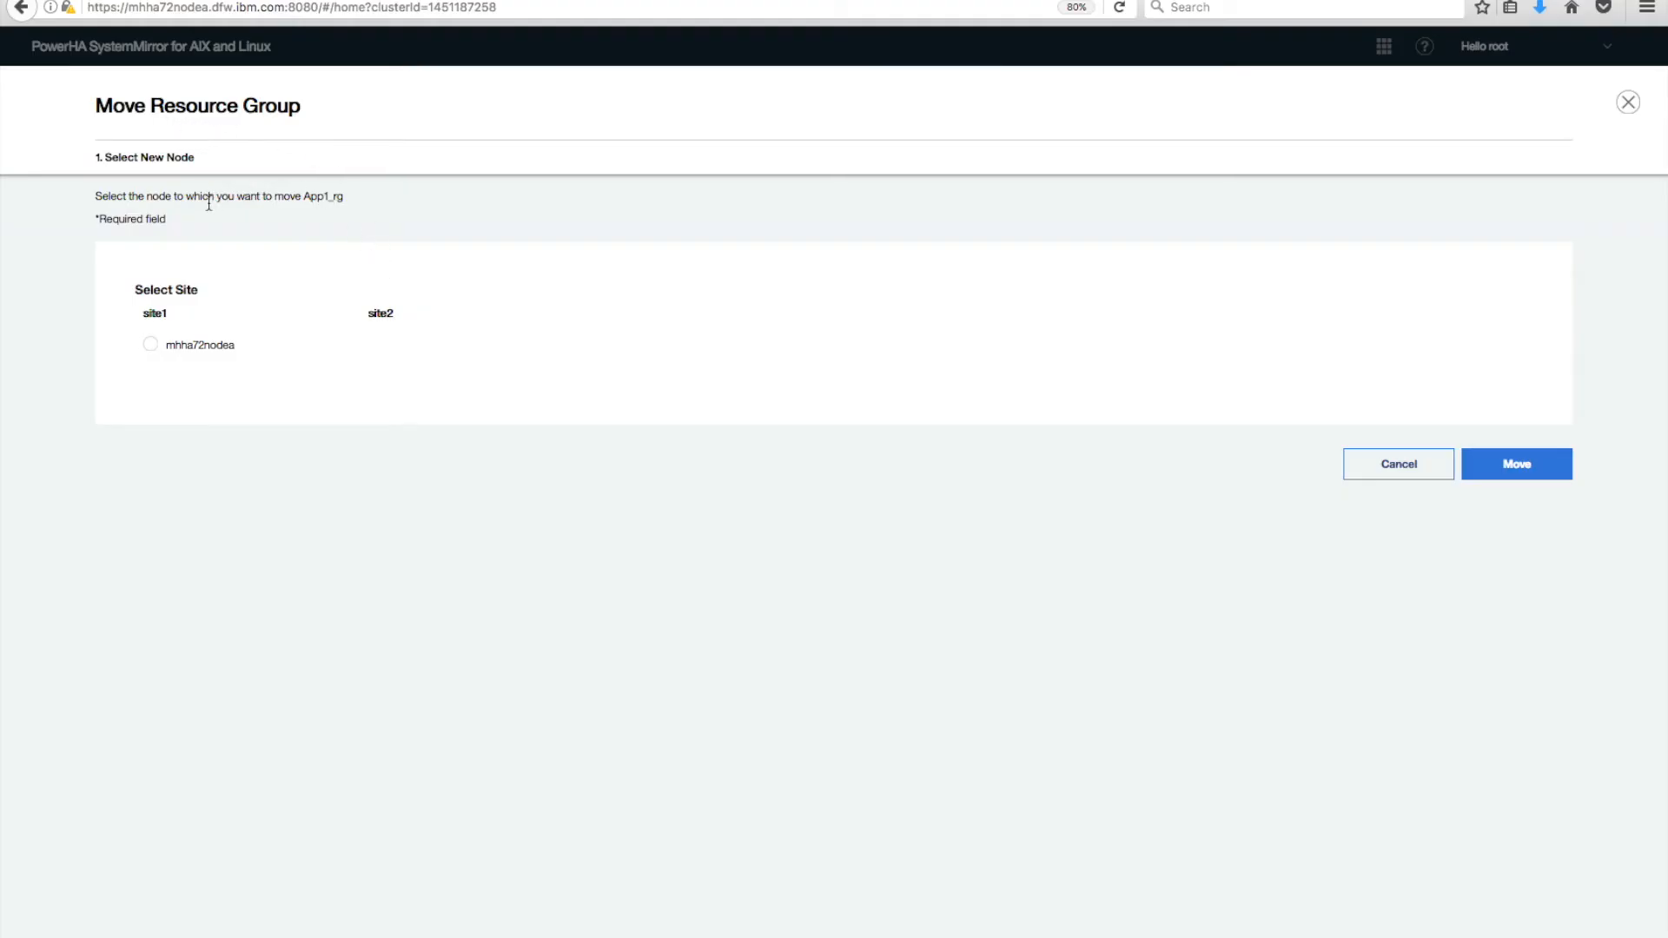
left_click(151, 346)
left_click(1628, 102)
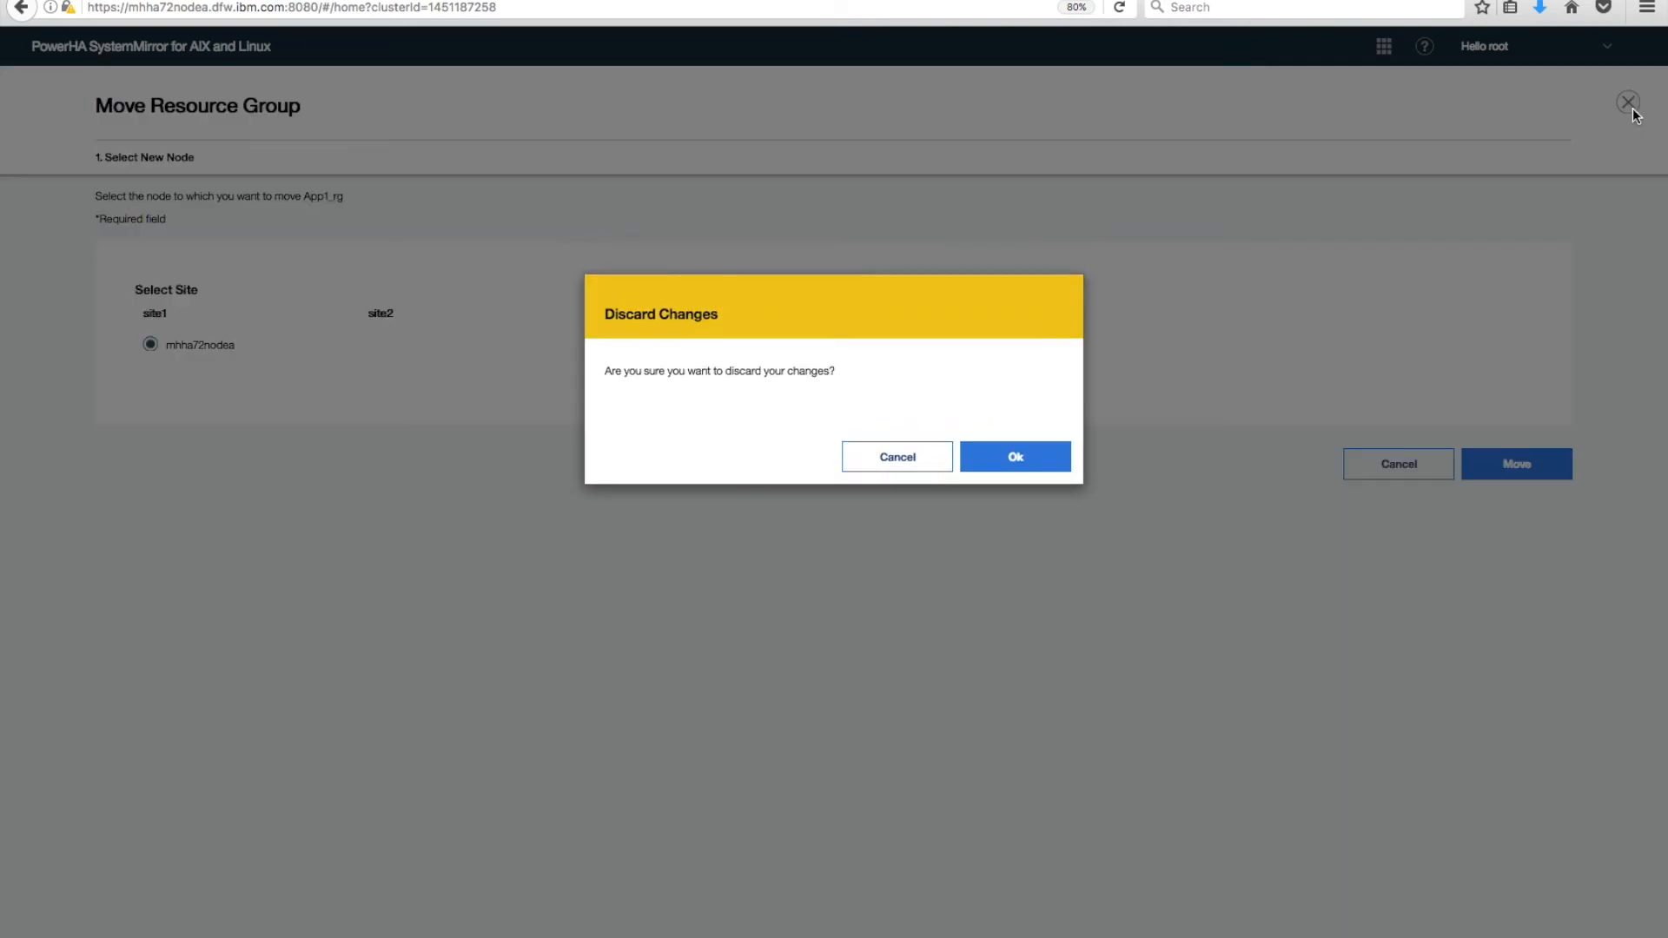
left_click(1018, 461)
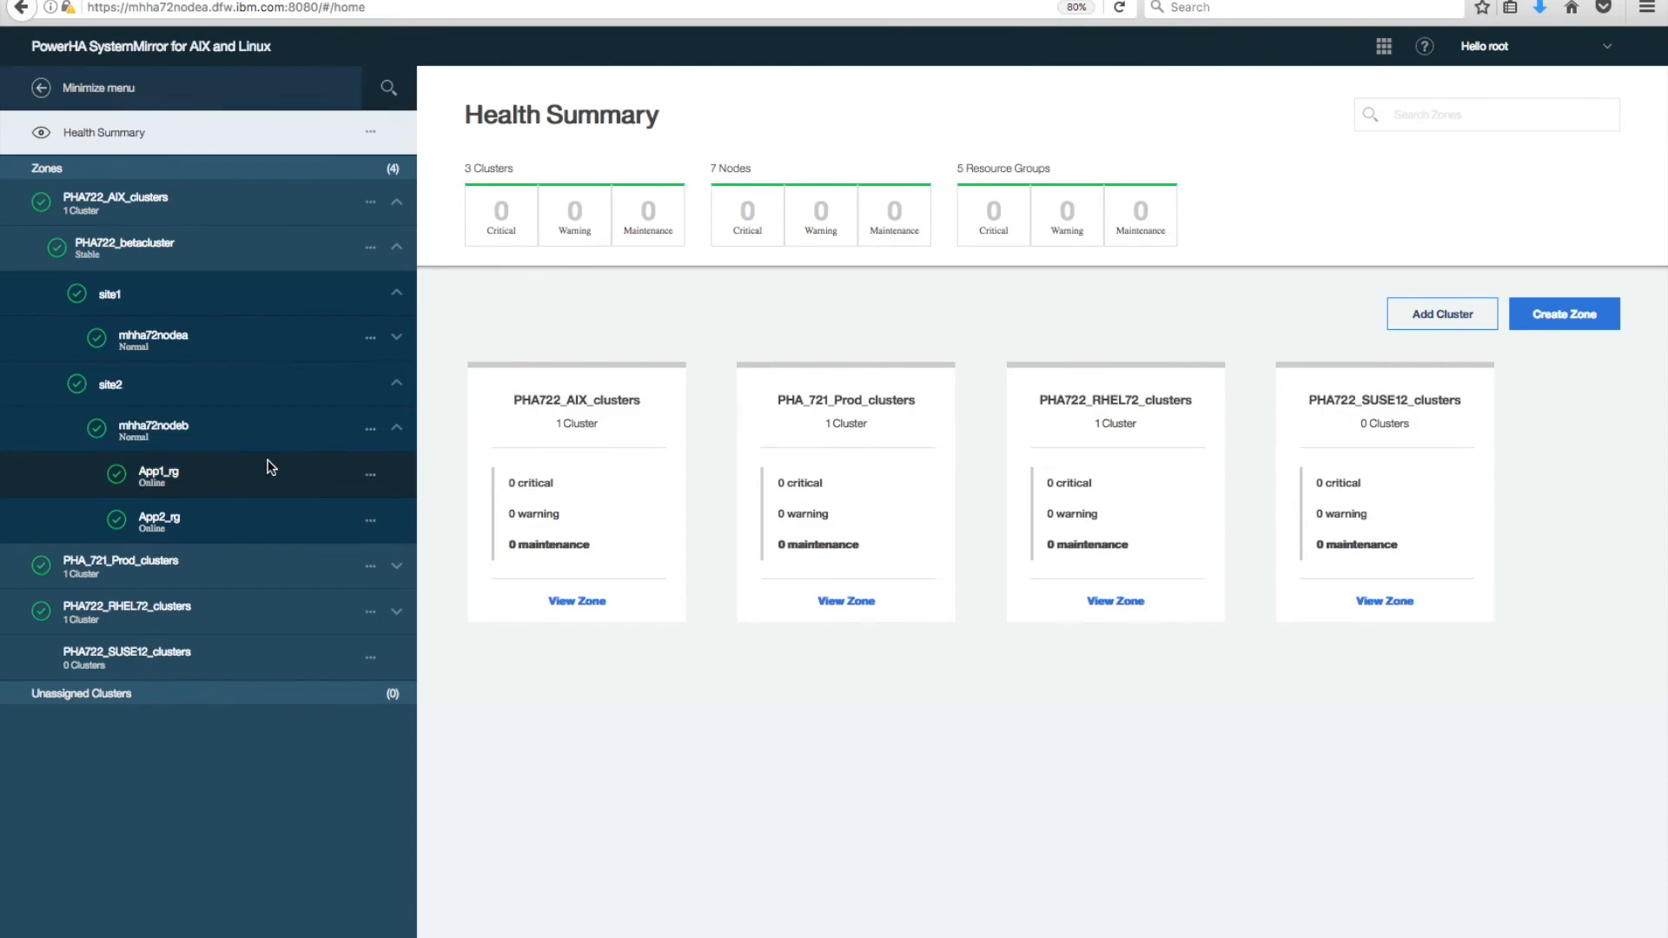
Begin adding a journaled file system resource to App1_rg on volume group ECMtestvg.
left_click(371, 477)
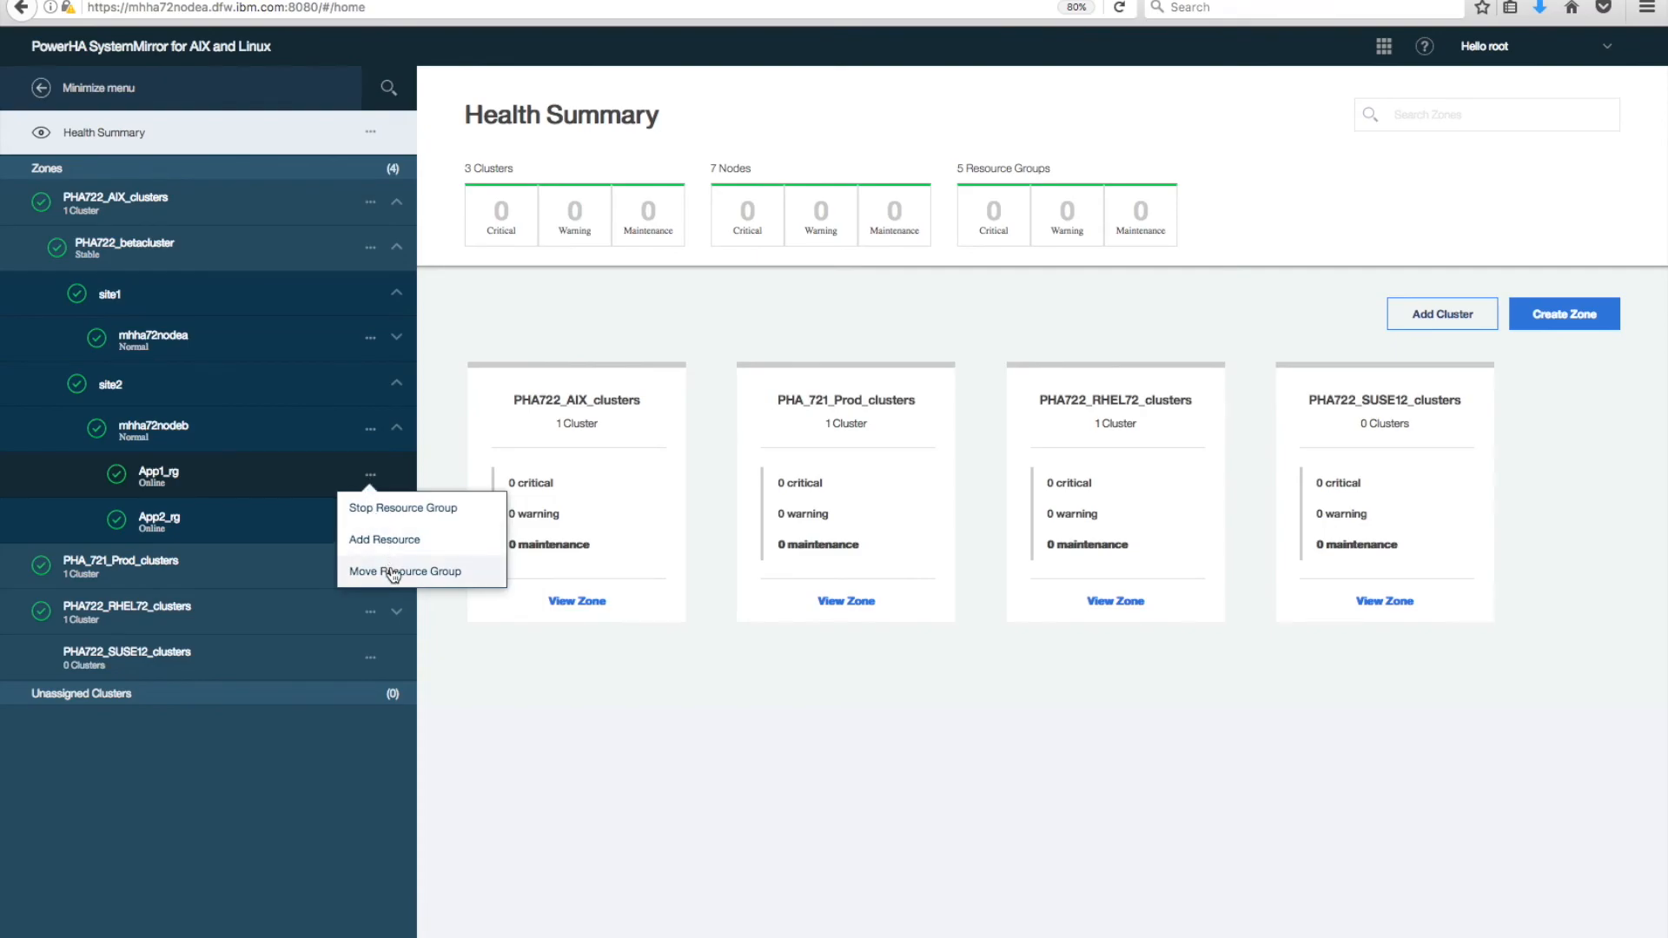
left_click(391, 541)
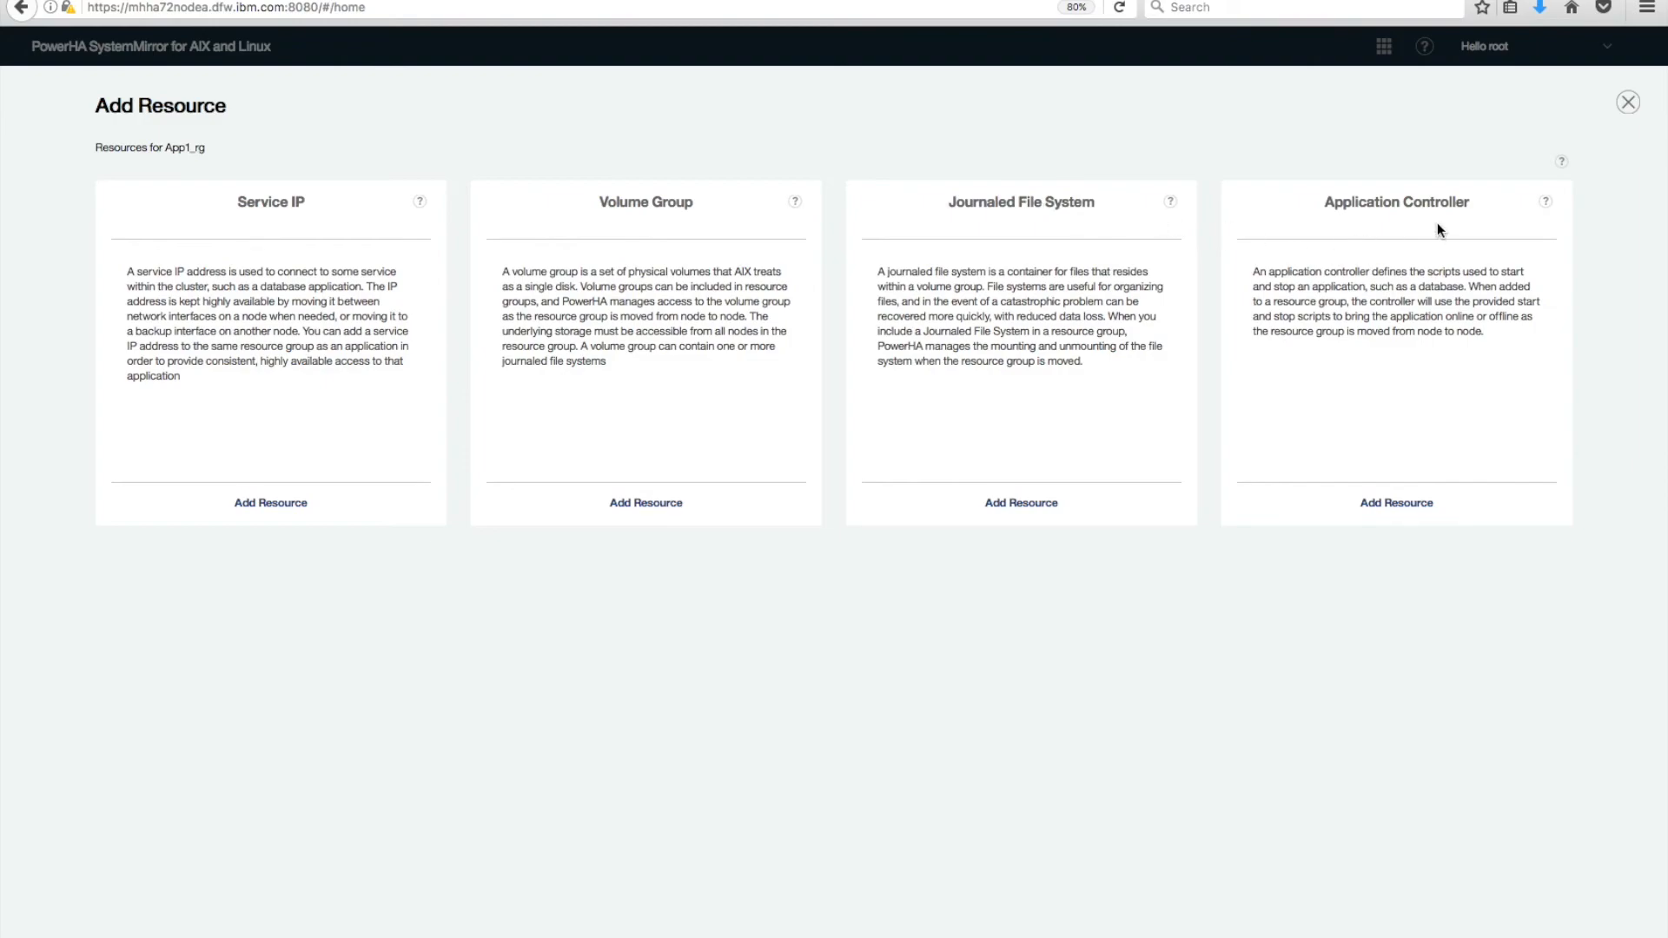
left_click(1027, 509)
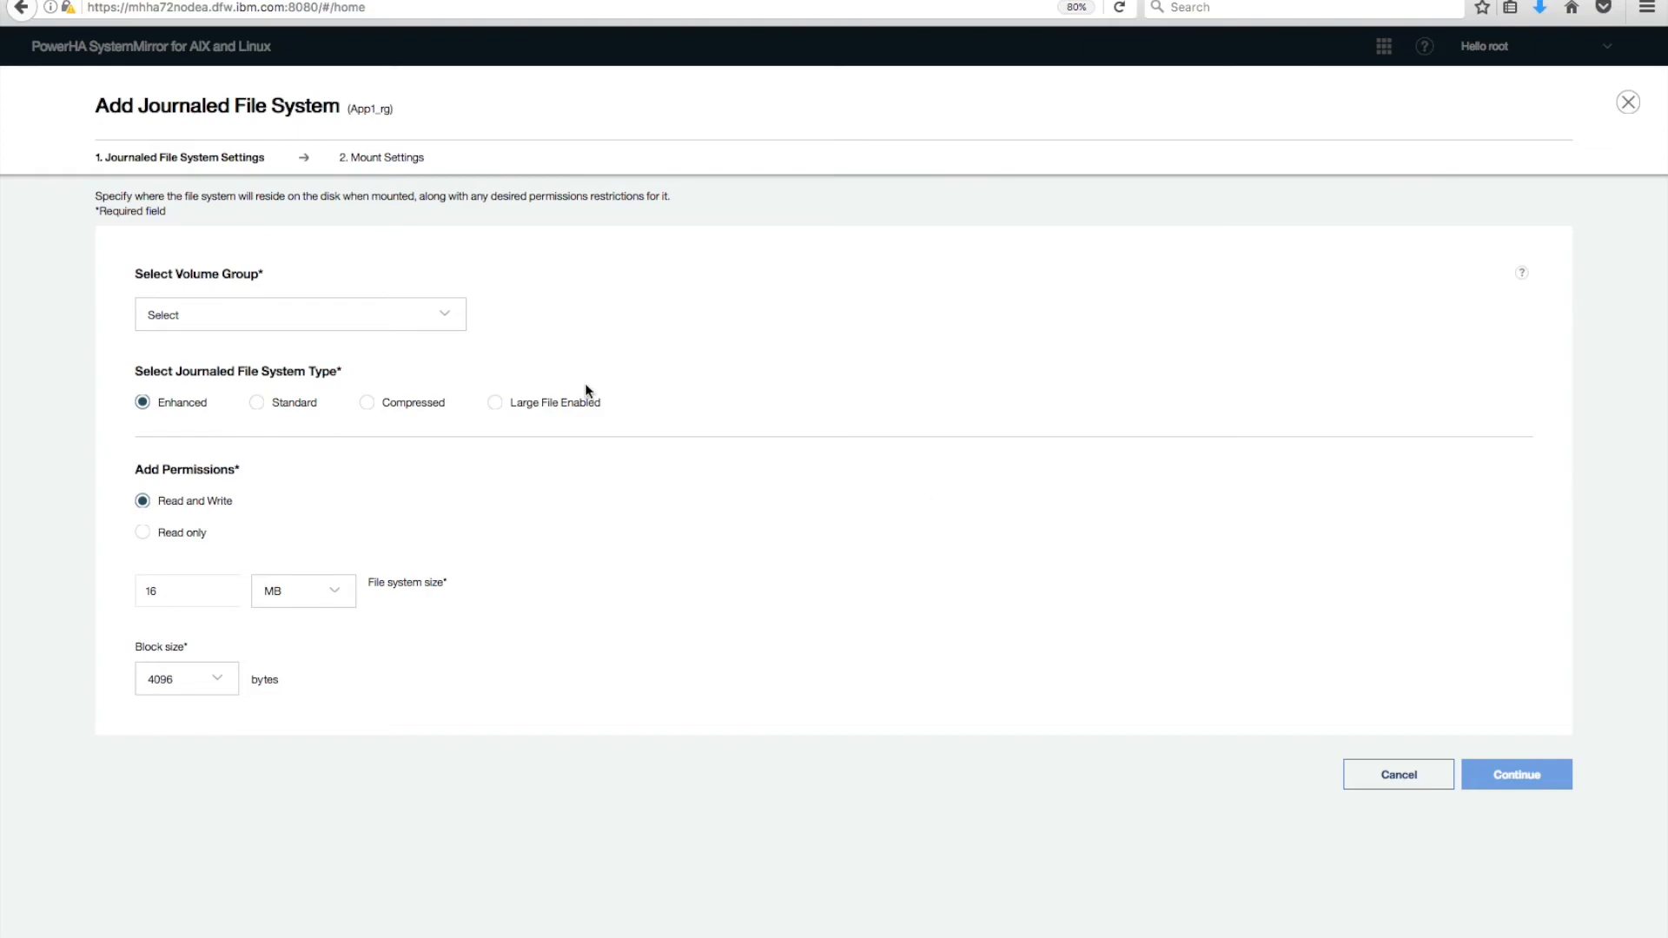
left_click(449, 322)
left_click(224, 350)
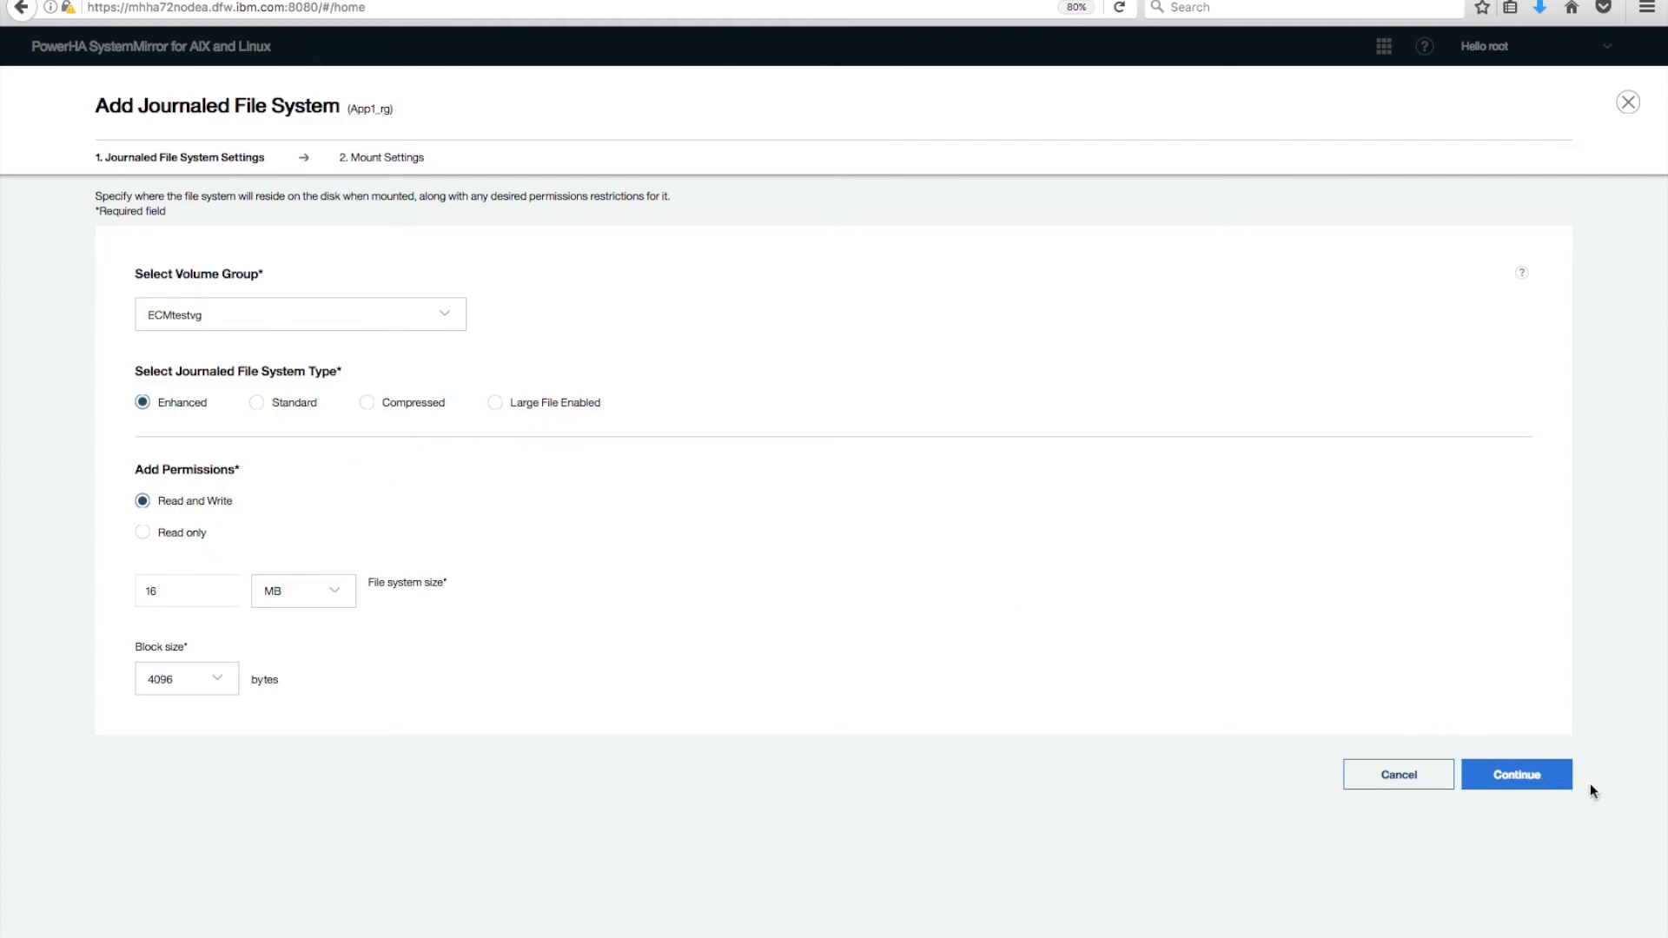
Enter mount point /Ulfscreated4, then discard the unsaved file system.
left_click(1518, 774)
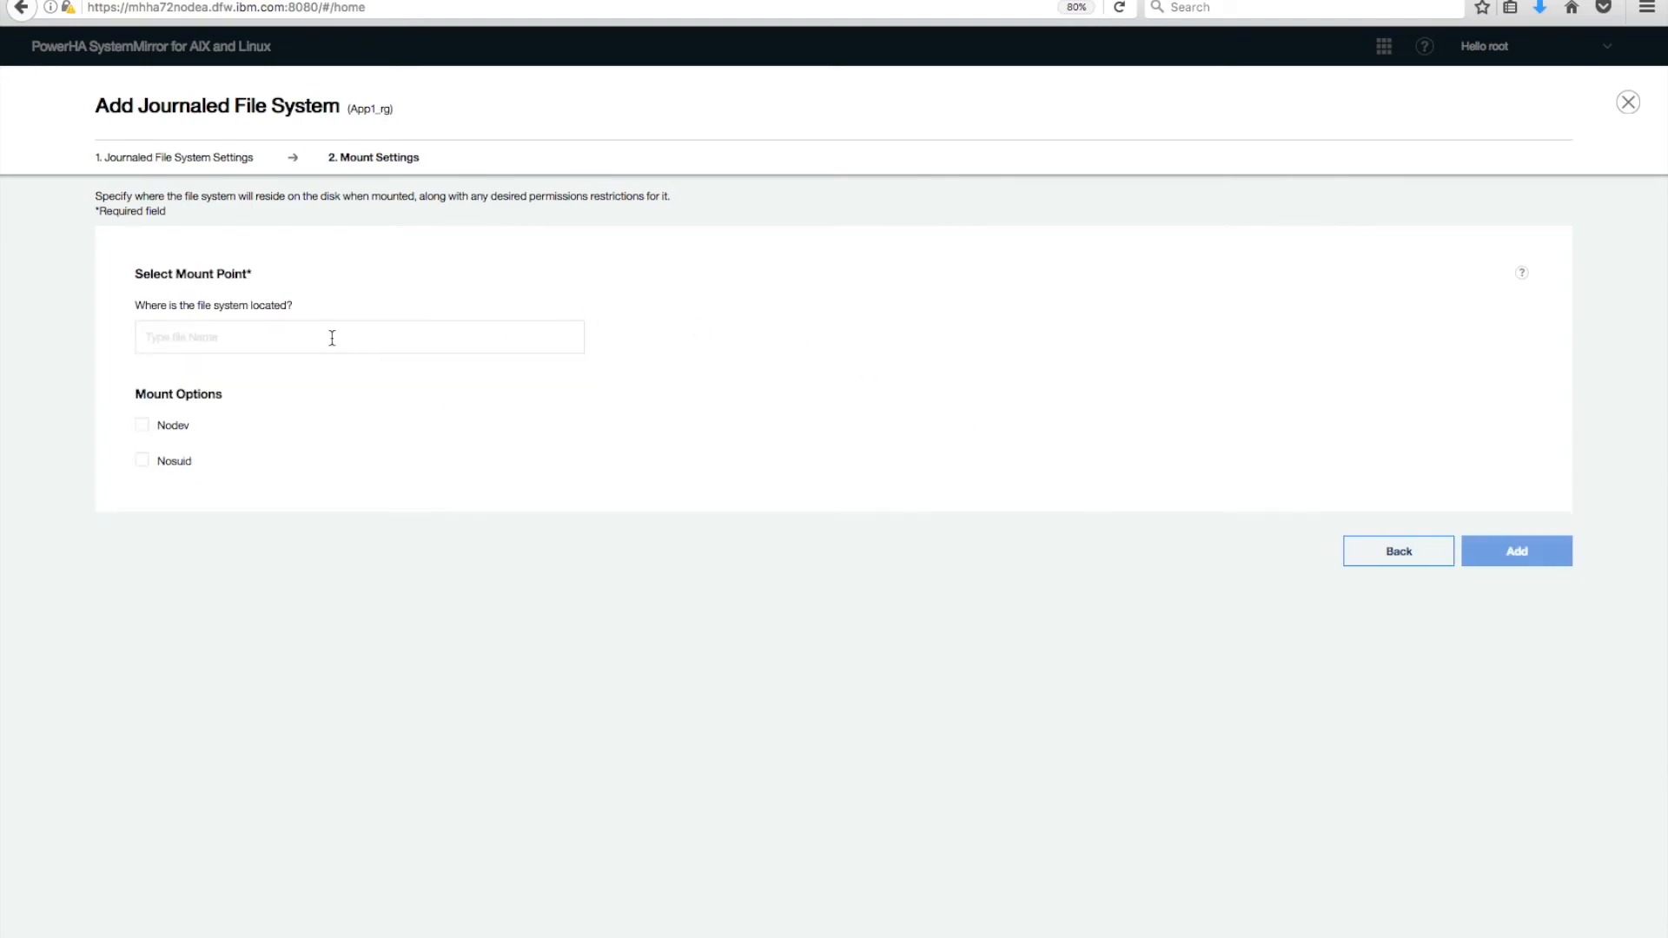
left_click(239, 325)
type("/")
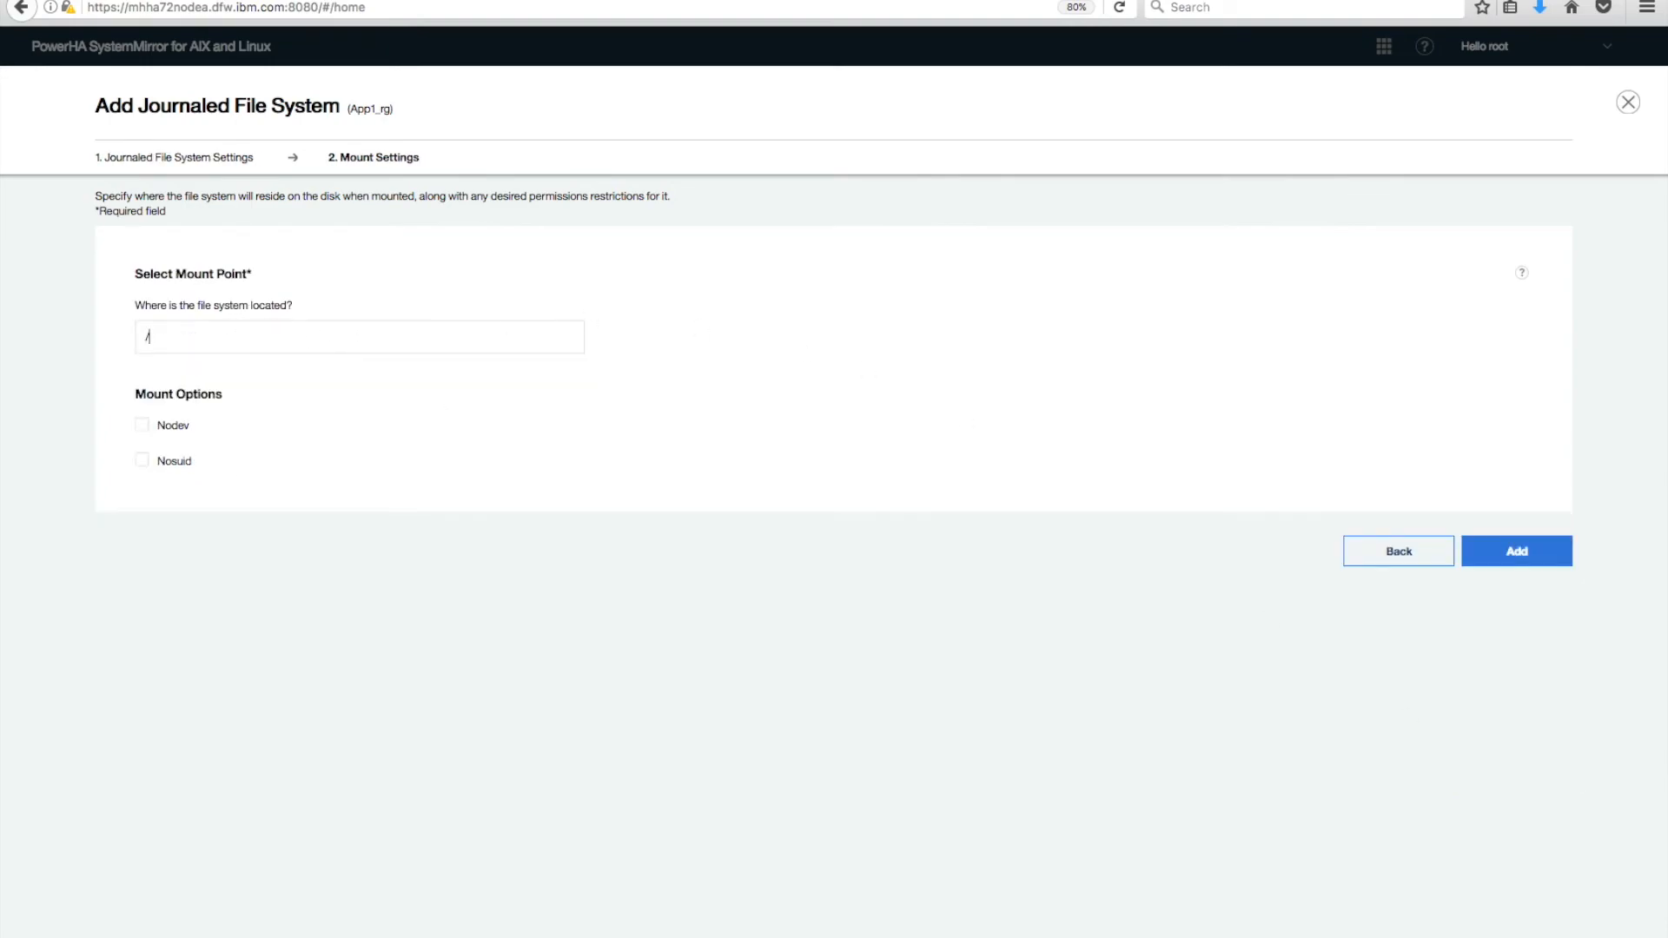
type("Ulfscreated4")
left_click(1627, 102)
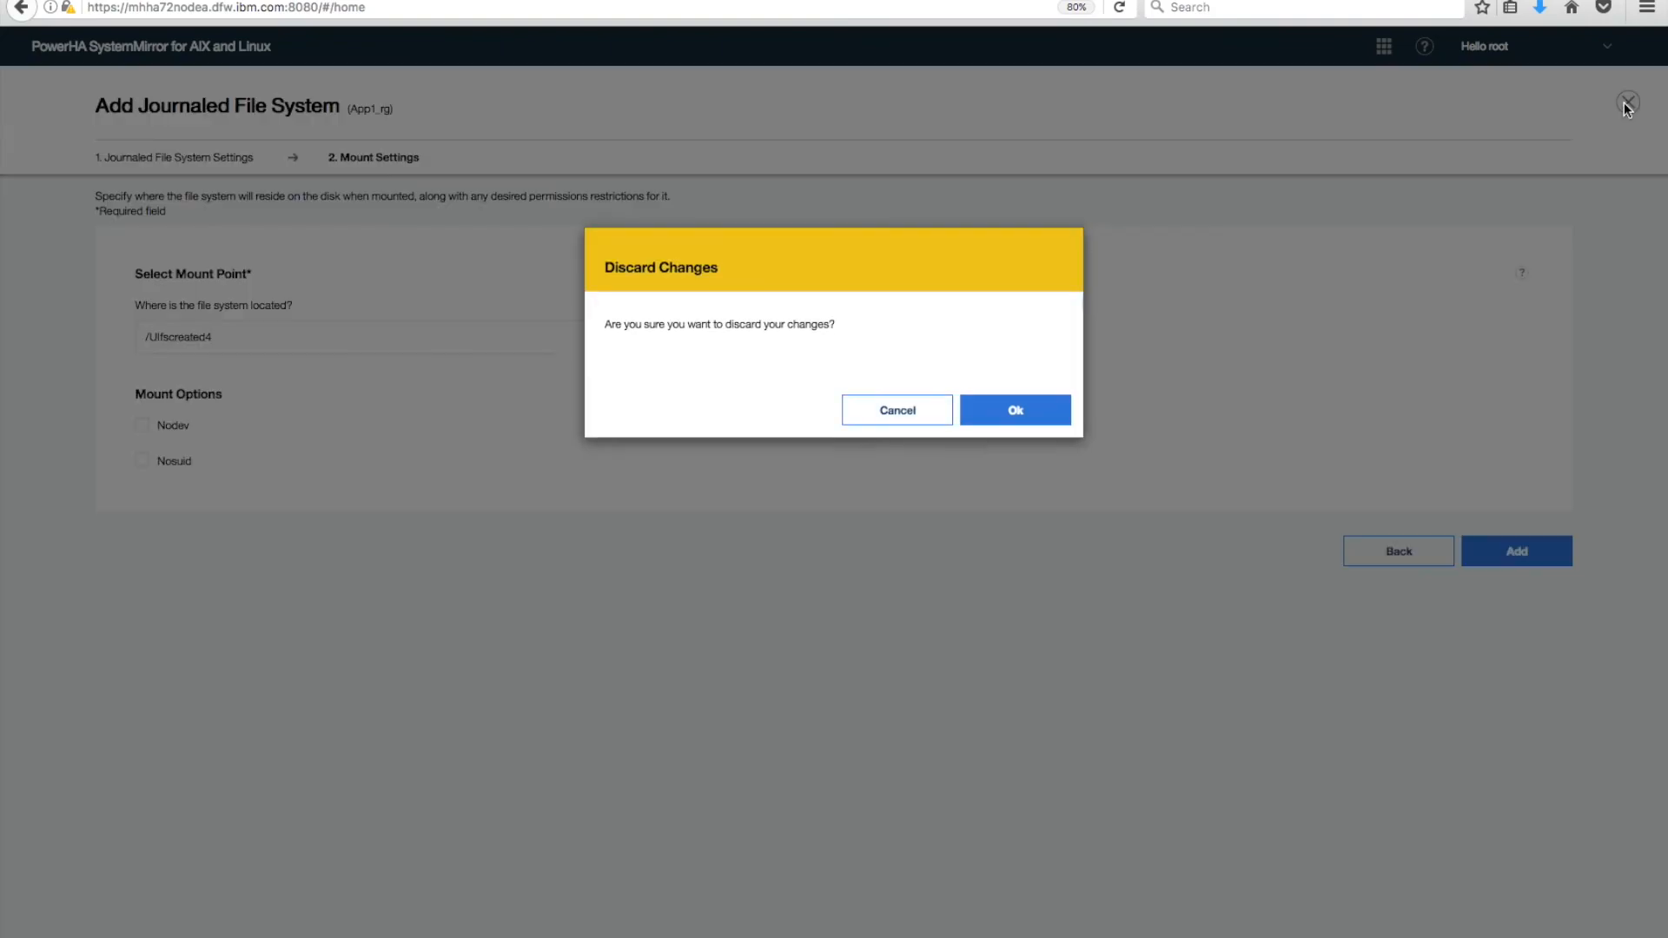
left_click(1016, 459)
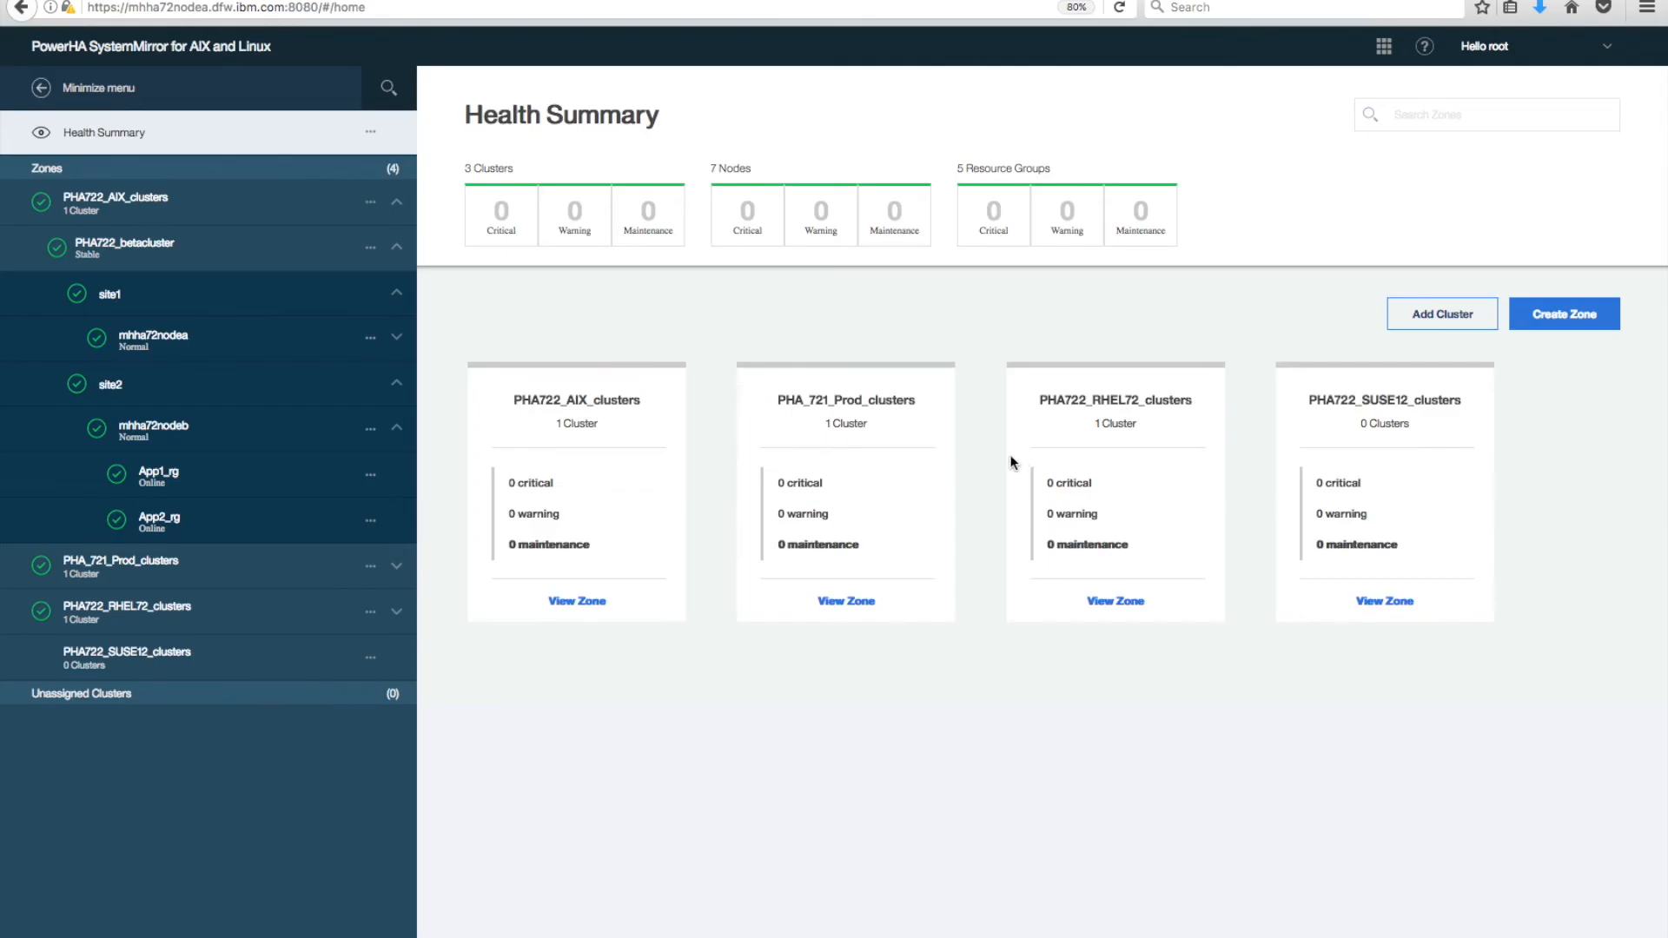
Draft a volume group for App1_rg renamed from App1_rg_VG0 to DataVG2, then discard it unsaved.
left_click(373, 478)
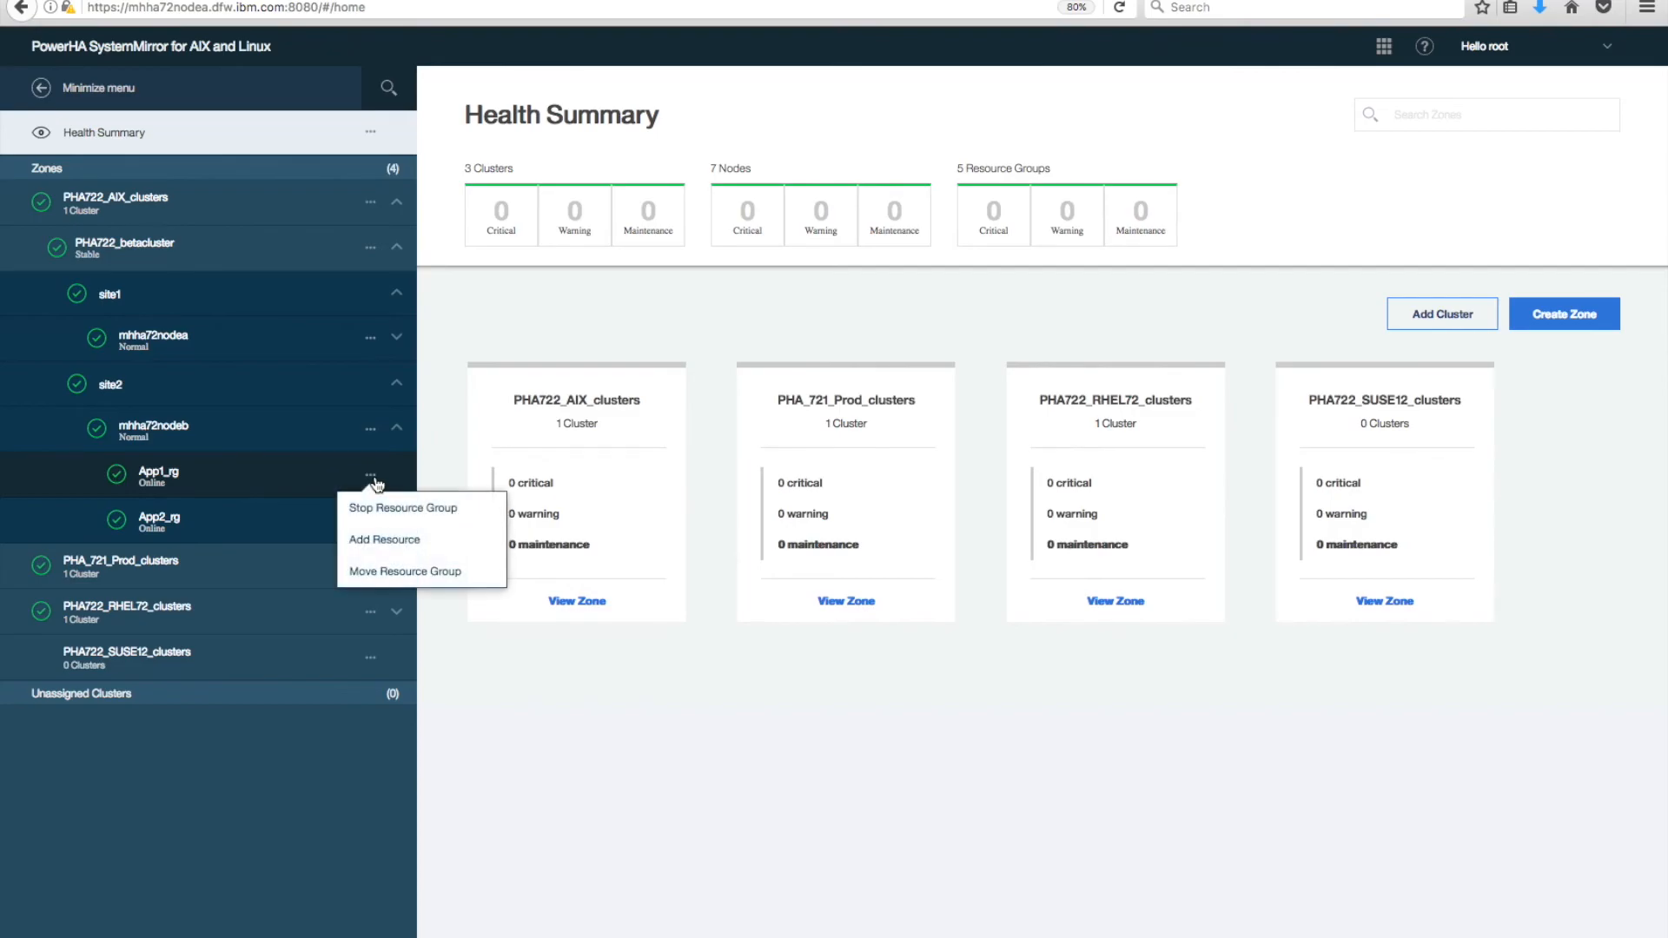
left_click(396, 539)
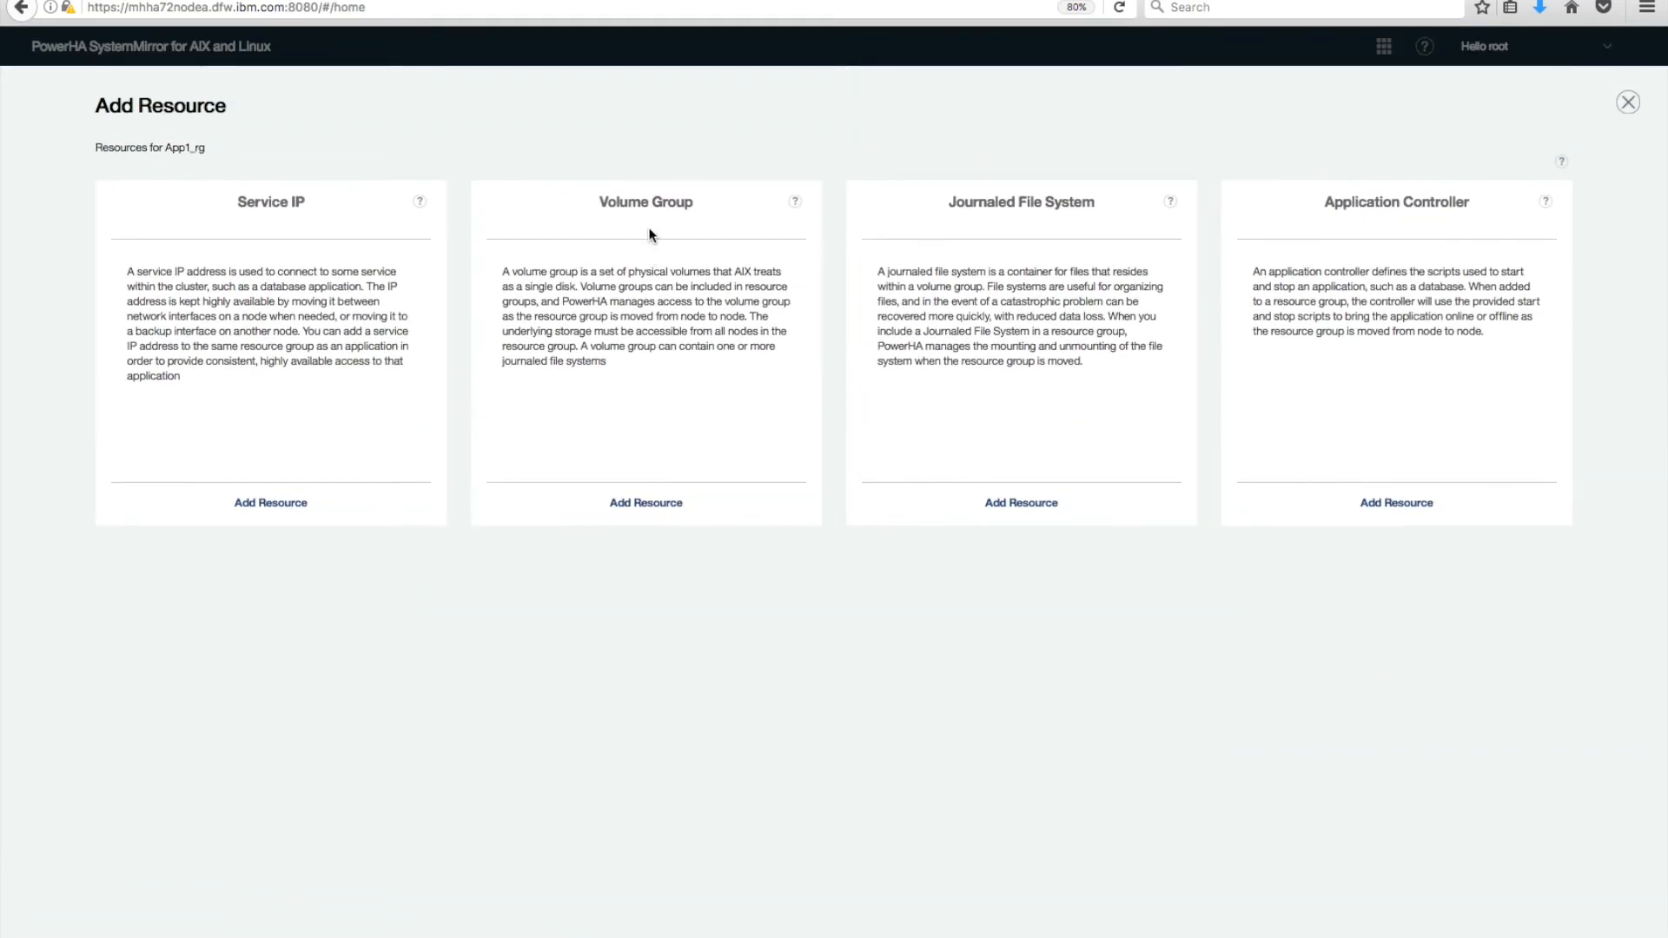
left_click(648, 504)
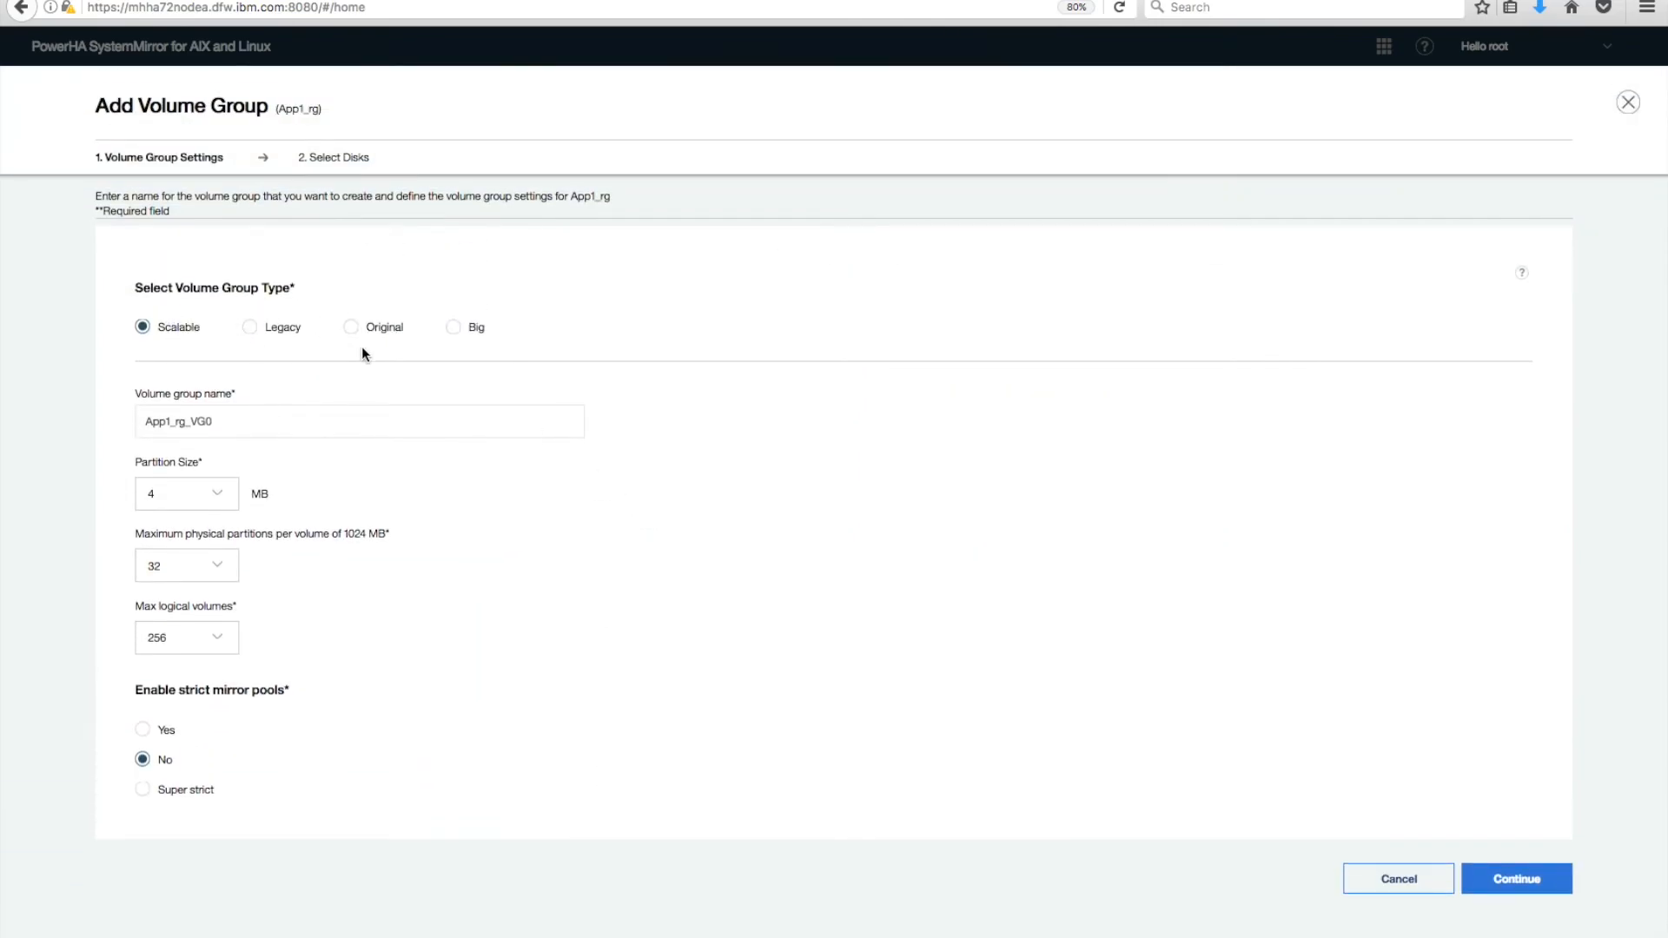
left_click_drag(257, 422, 124, 421)
type("DataVG2")
left_click(1511, 879)
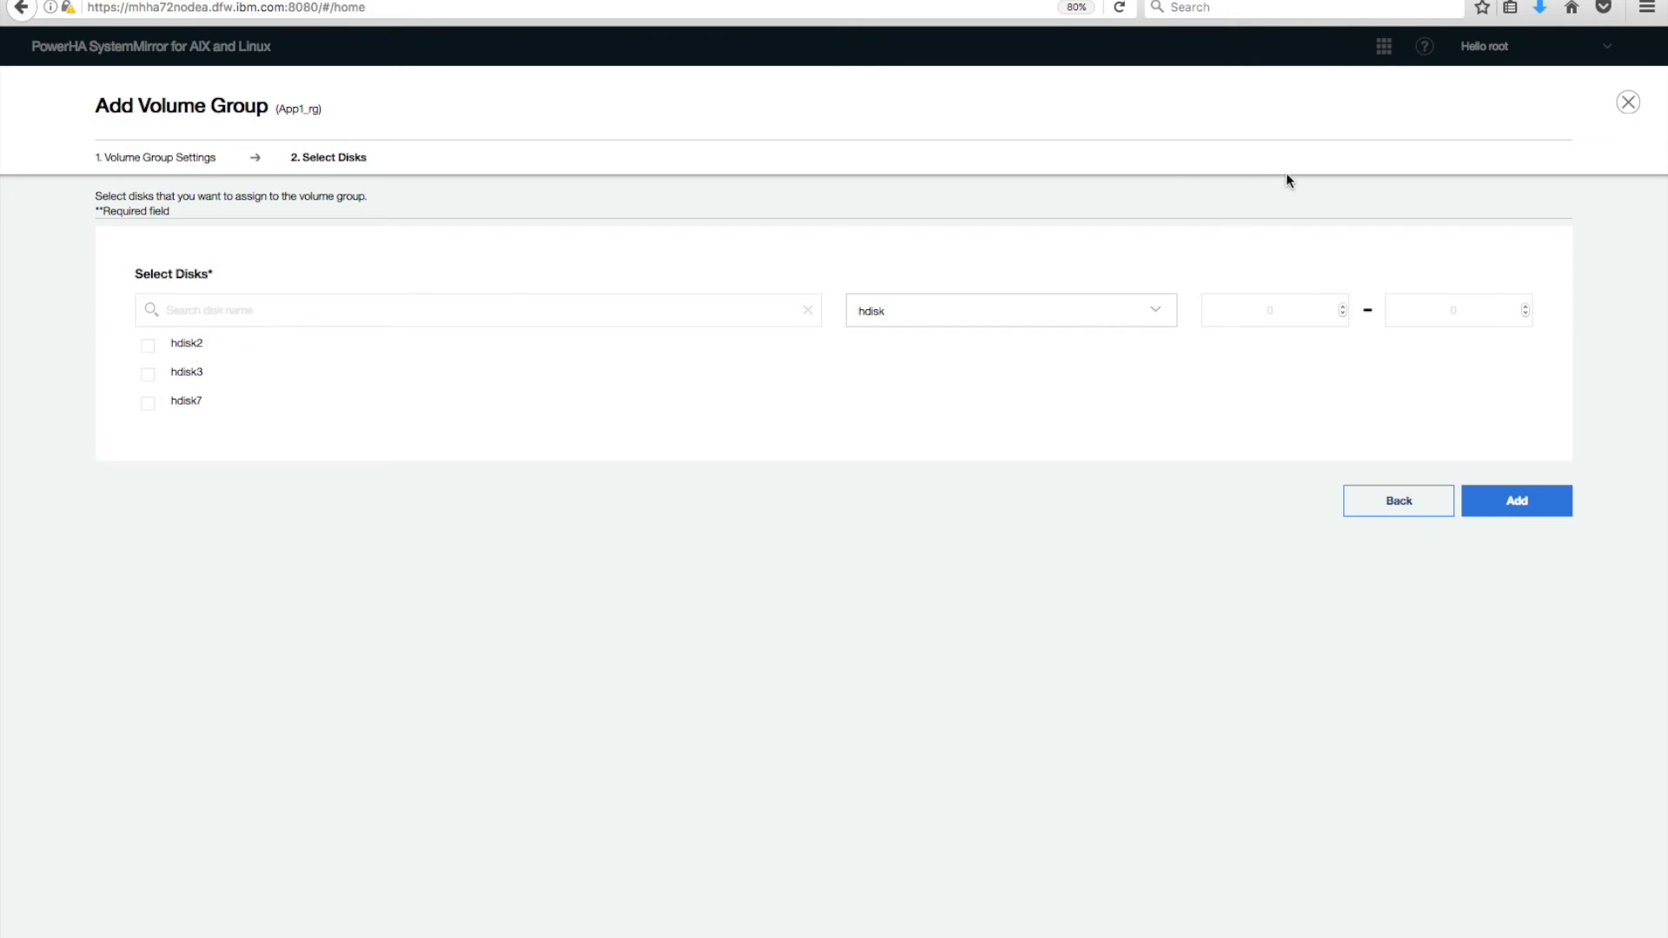
left_click(1627, 104)
left_click(1028, 453)
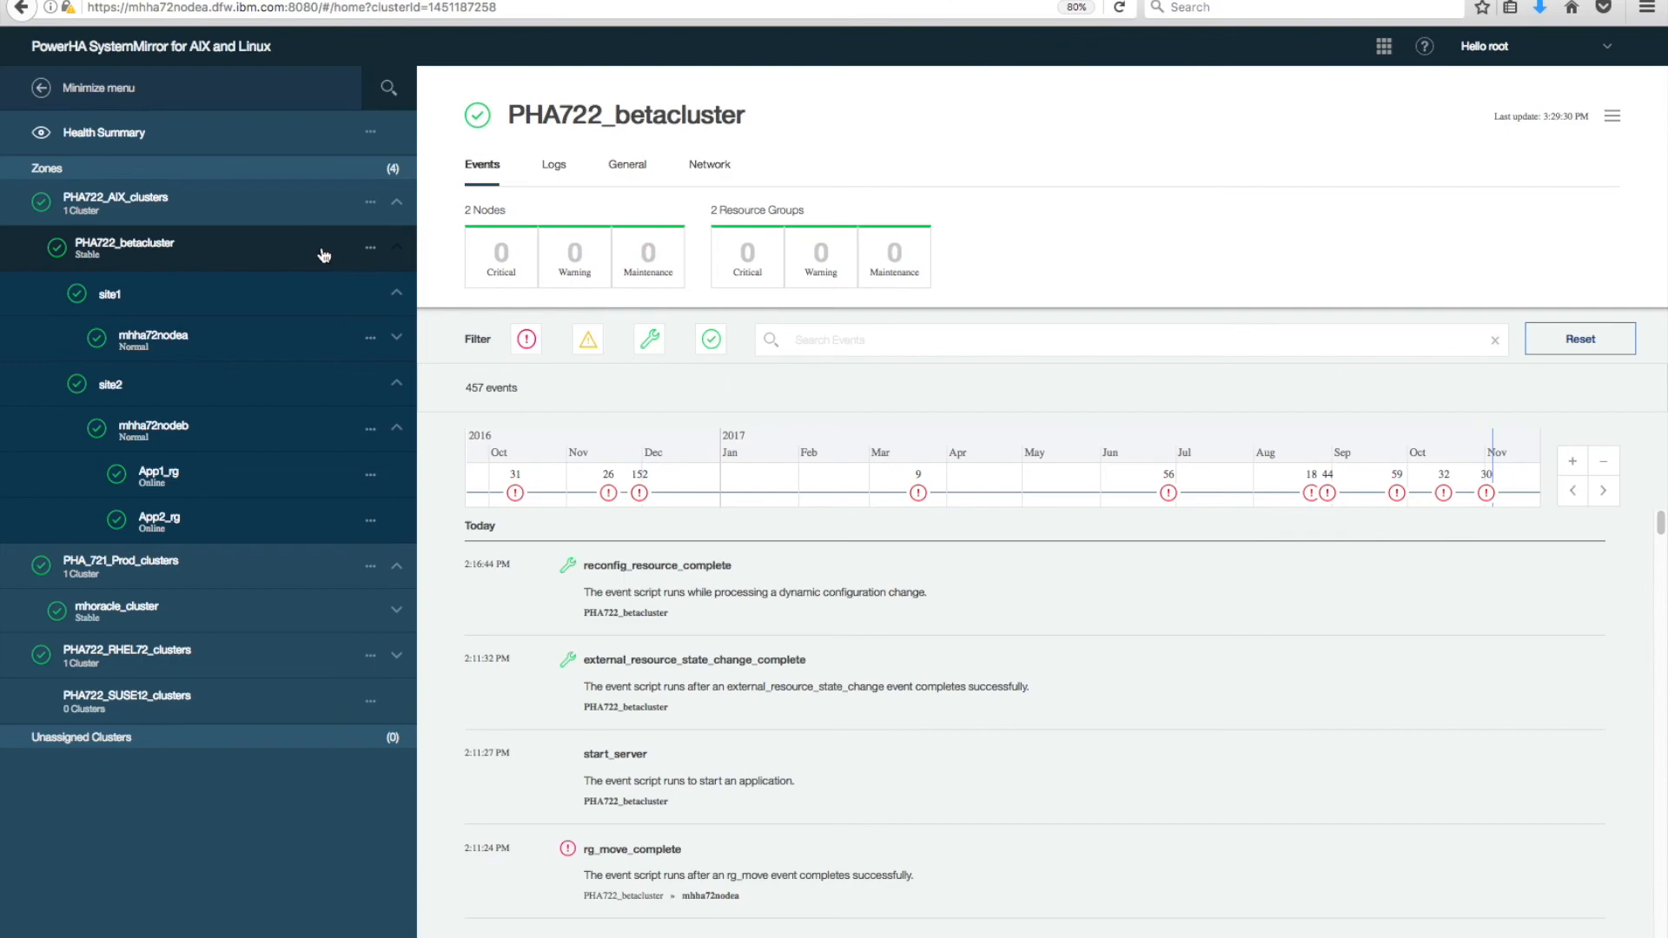
Collapse the PHA722_betacluster branch and toggle the PHA_721_Prod_clusters zone closed and open again.
left_click(370, 250)
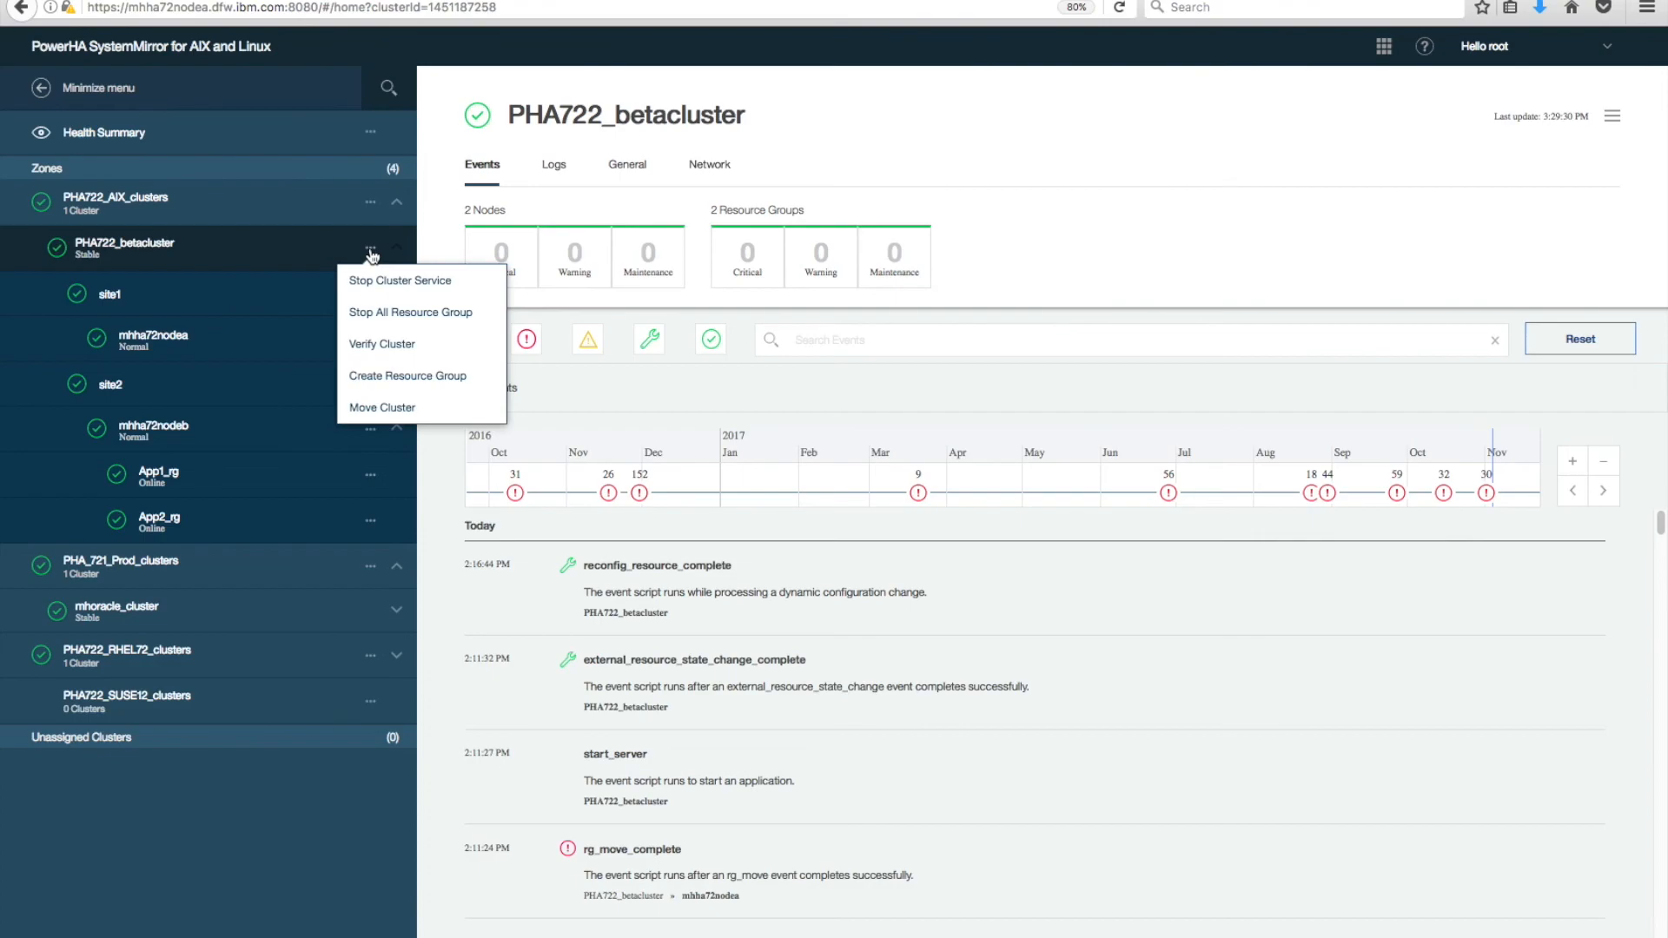
left_click(328, 251)
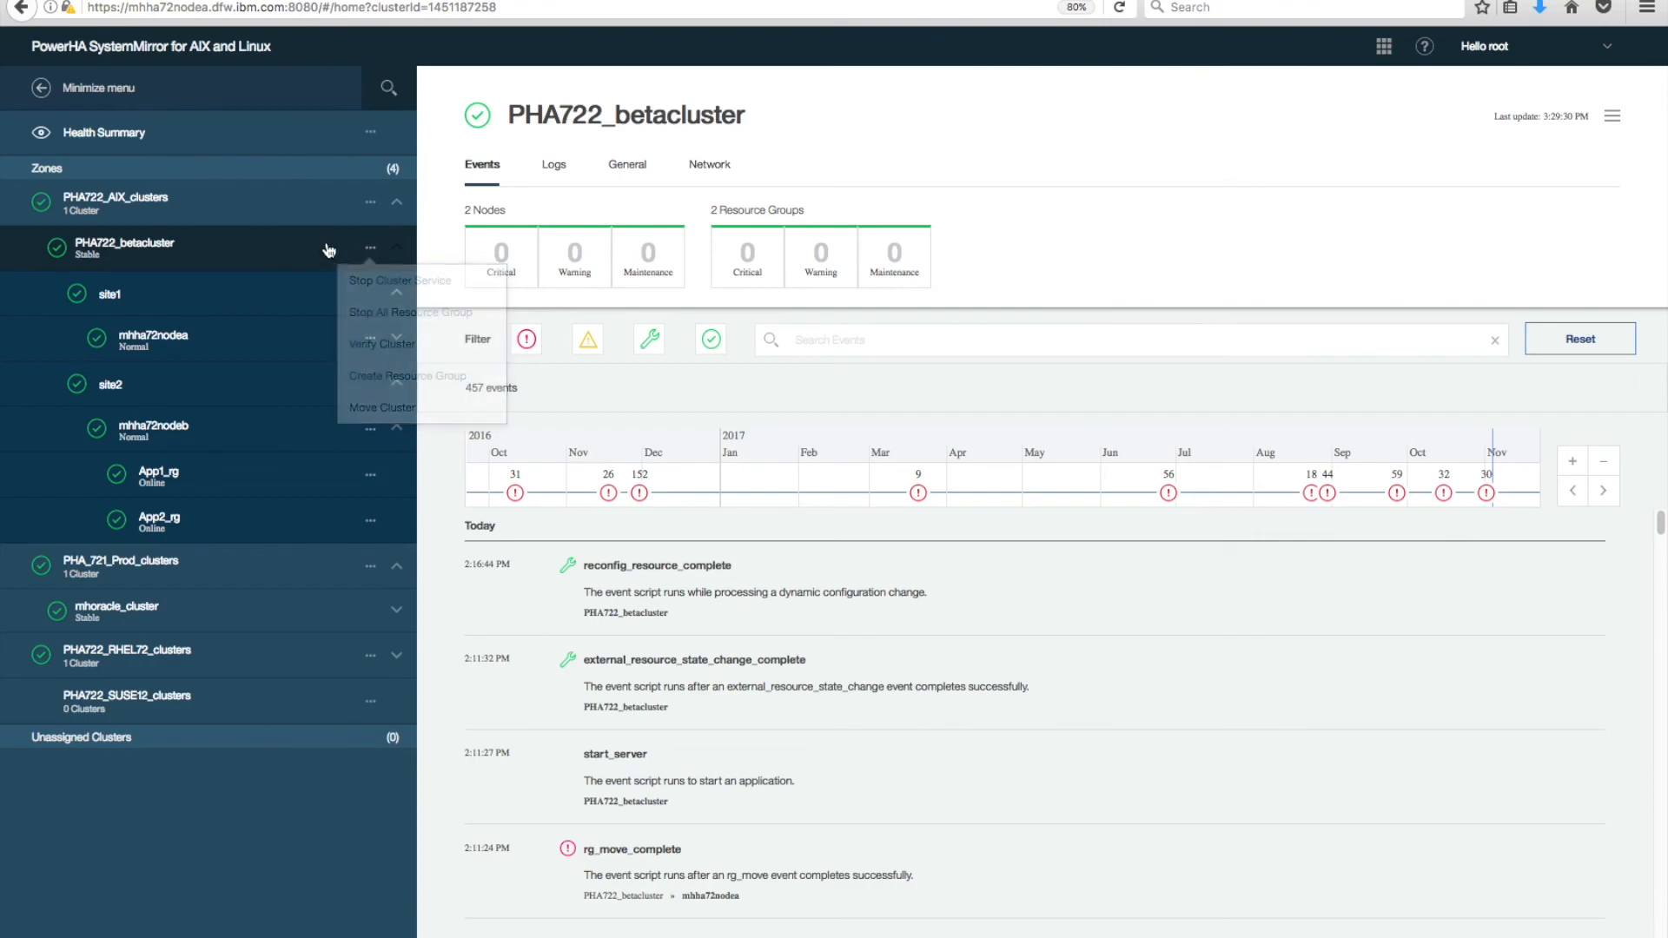
left_click(400, 253)
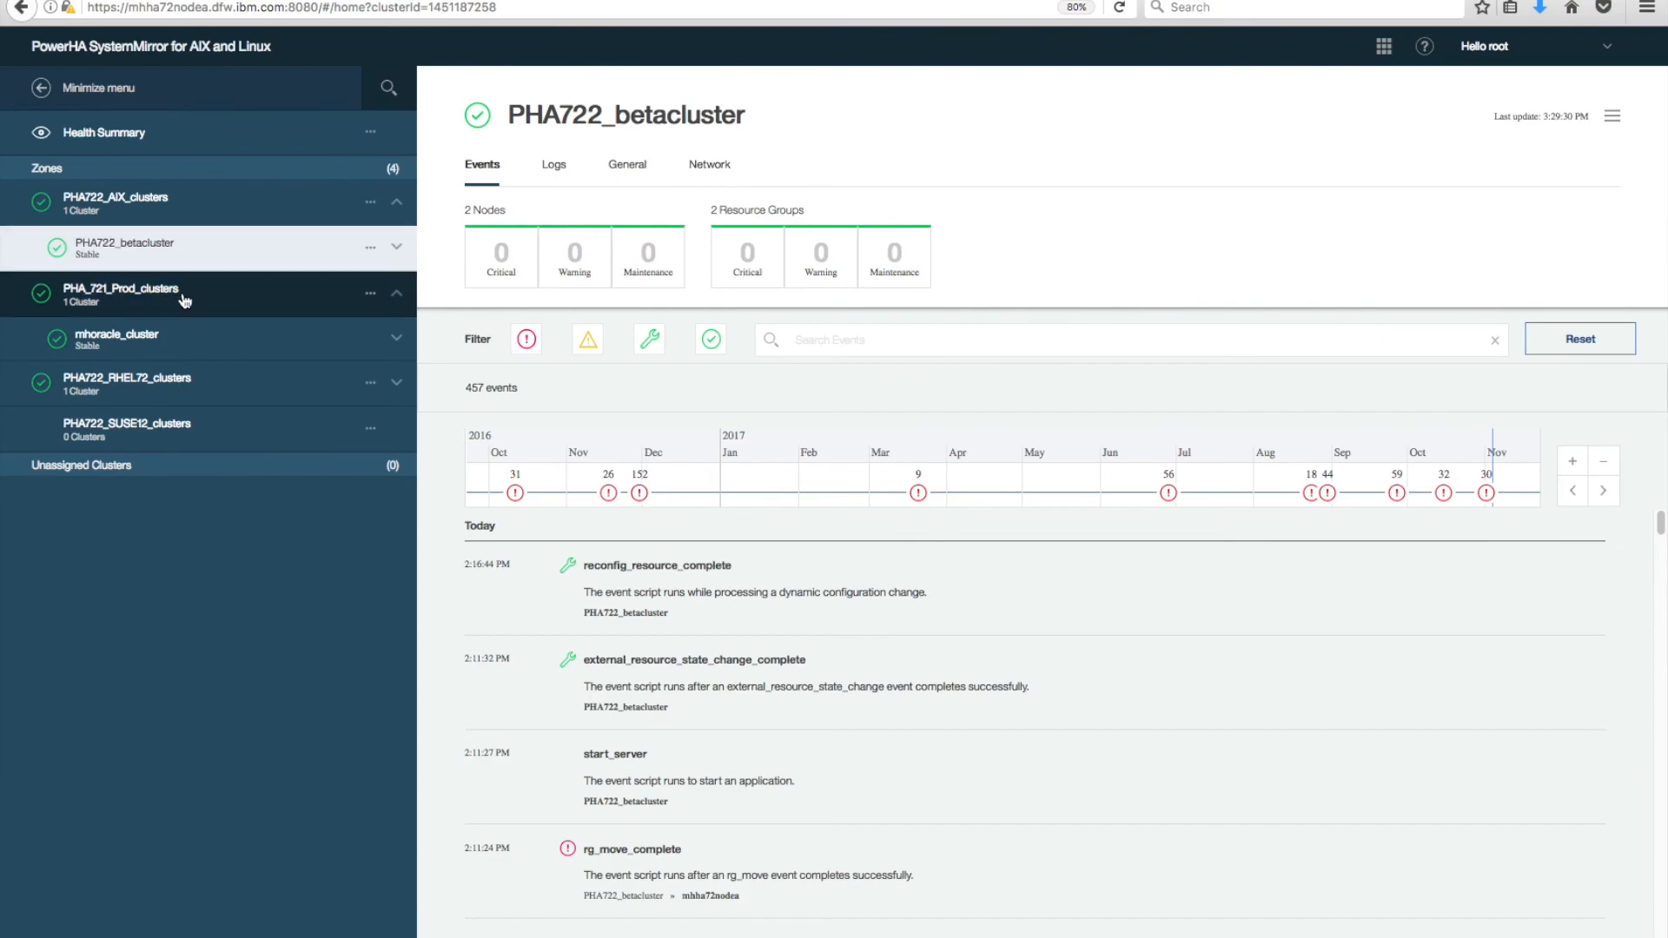
left_click(371, 295)
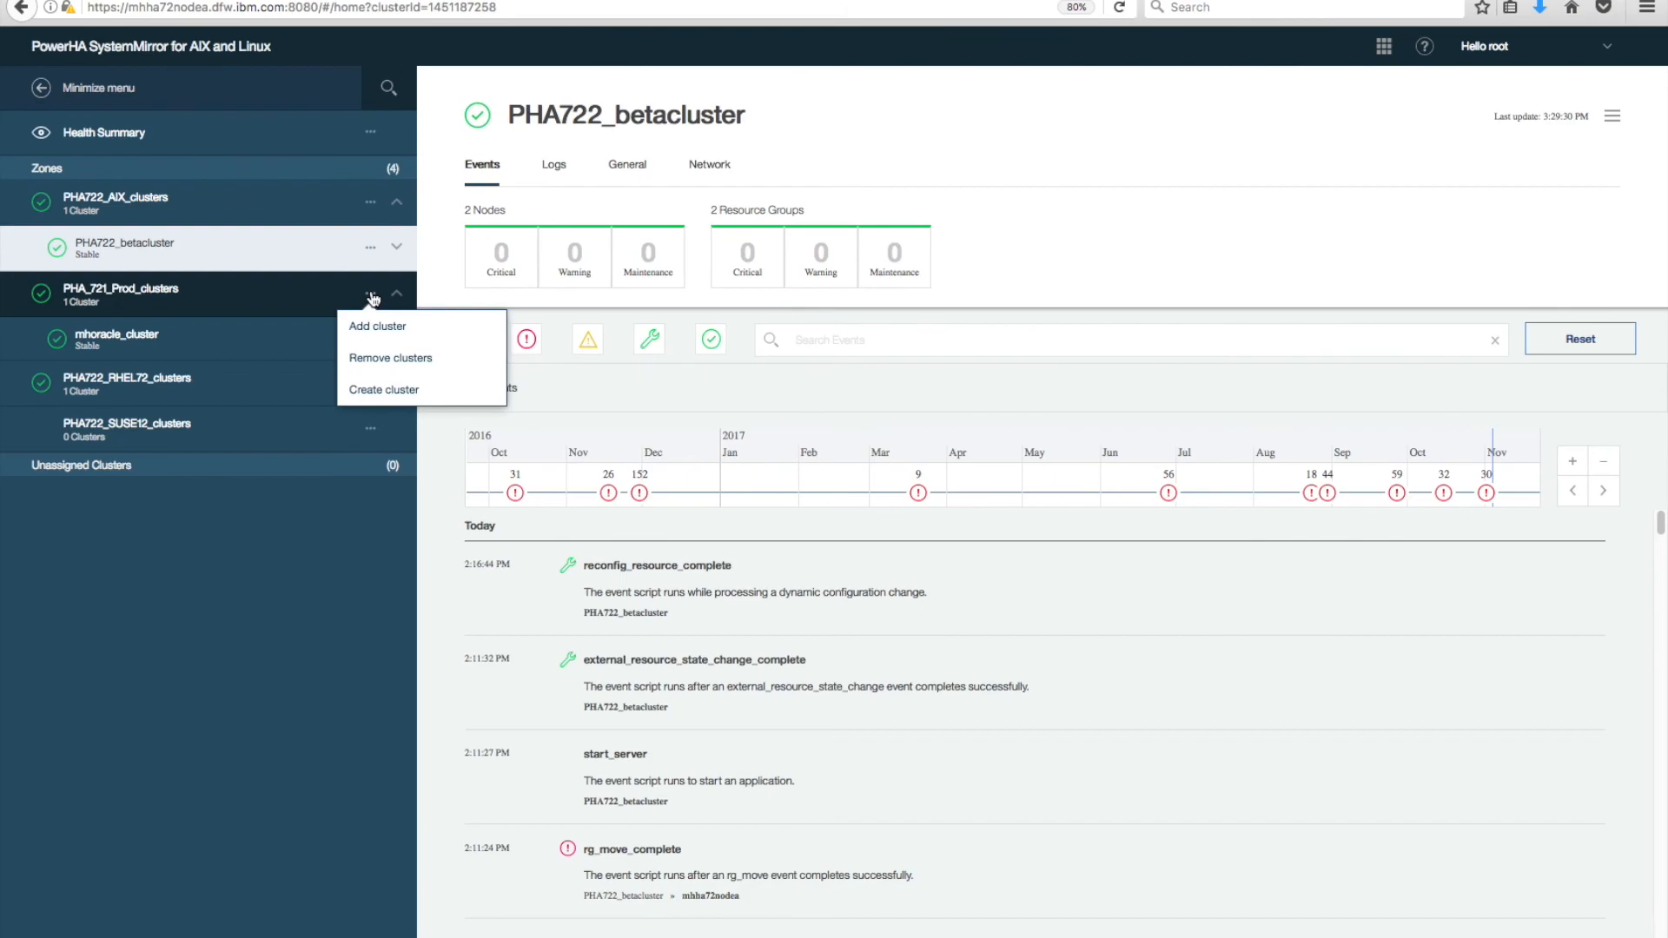
left_click(396, 296)
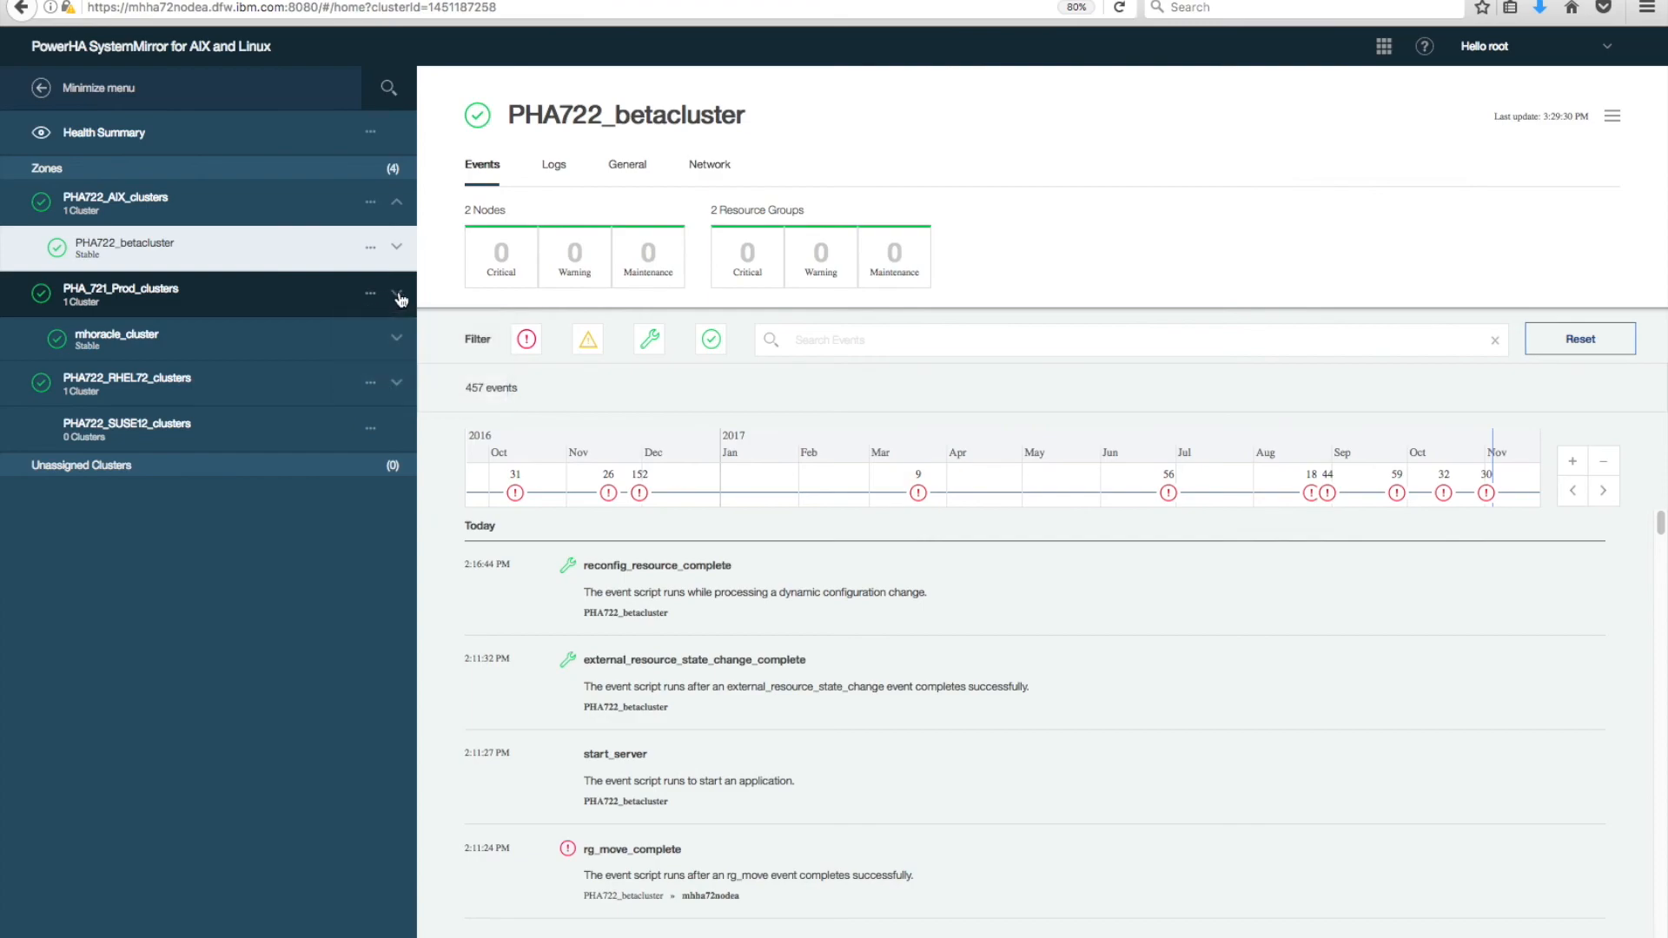
left_click(396, 295)
left_click(396, 297)
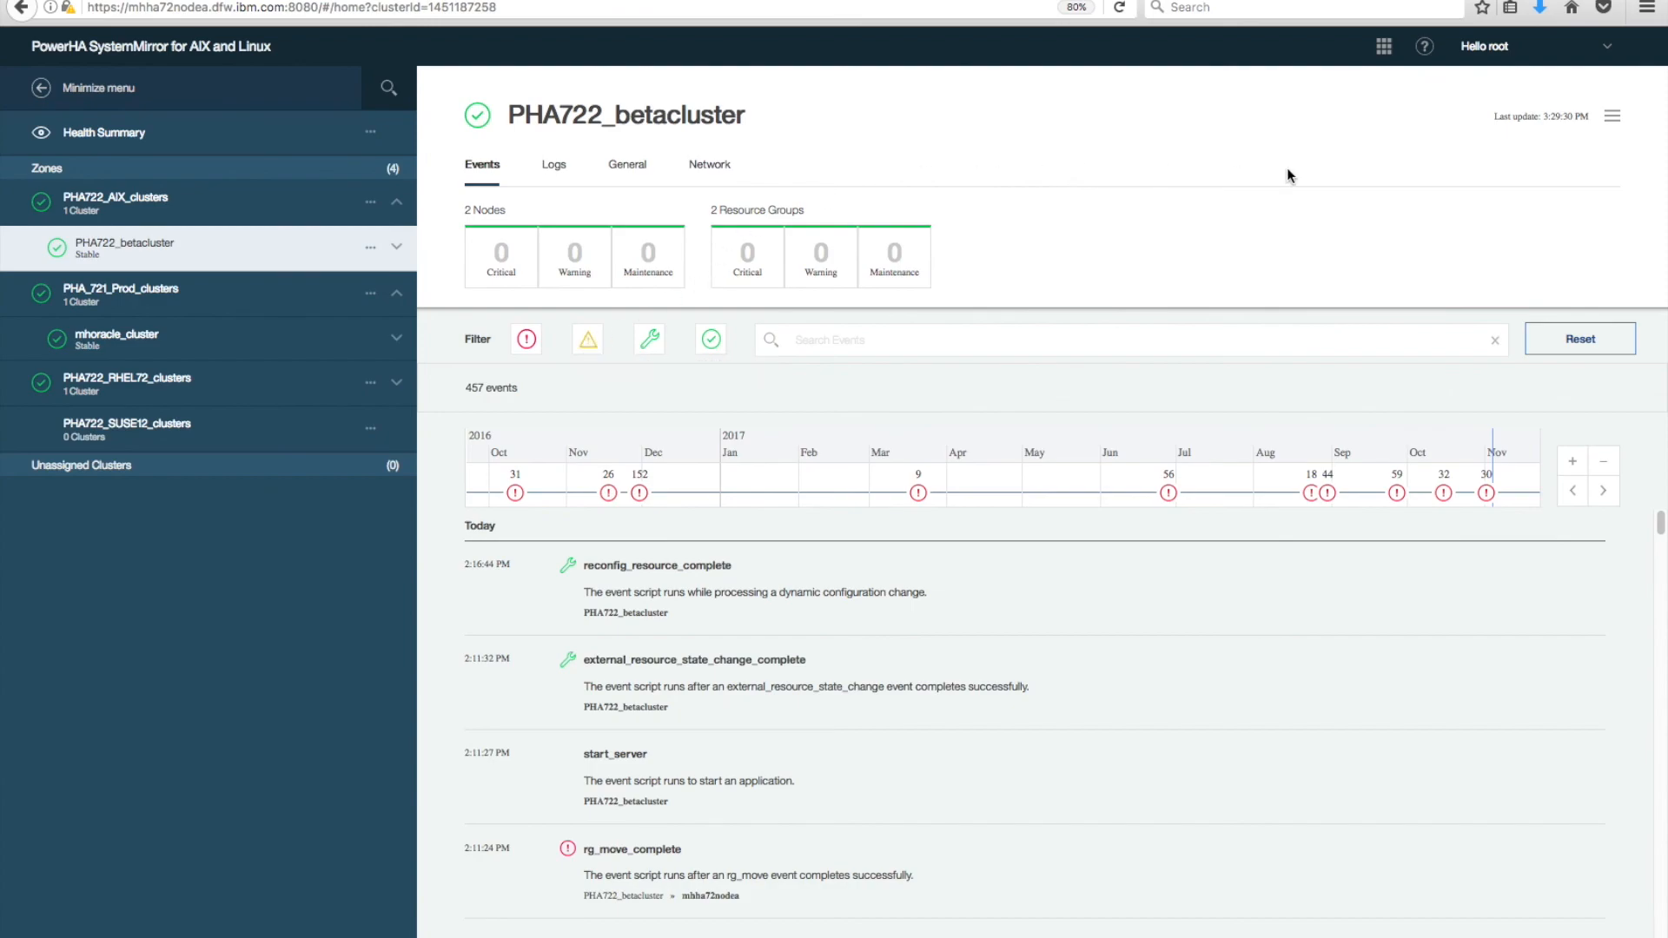
Go to the Activity Log from the administration pages and scroll through its entries.
left_click(1379, 58)
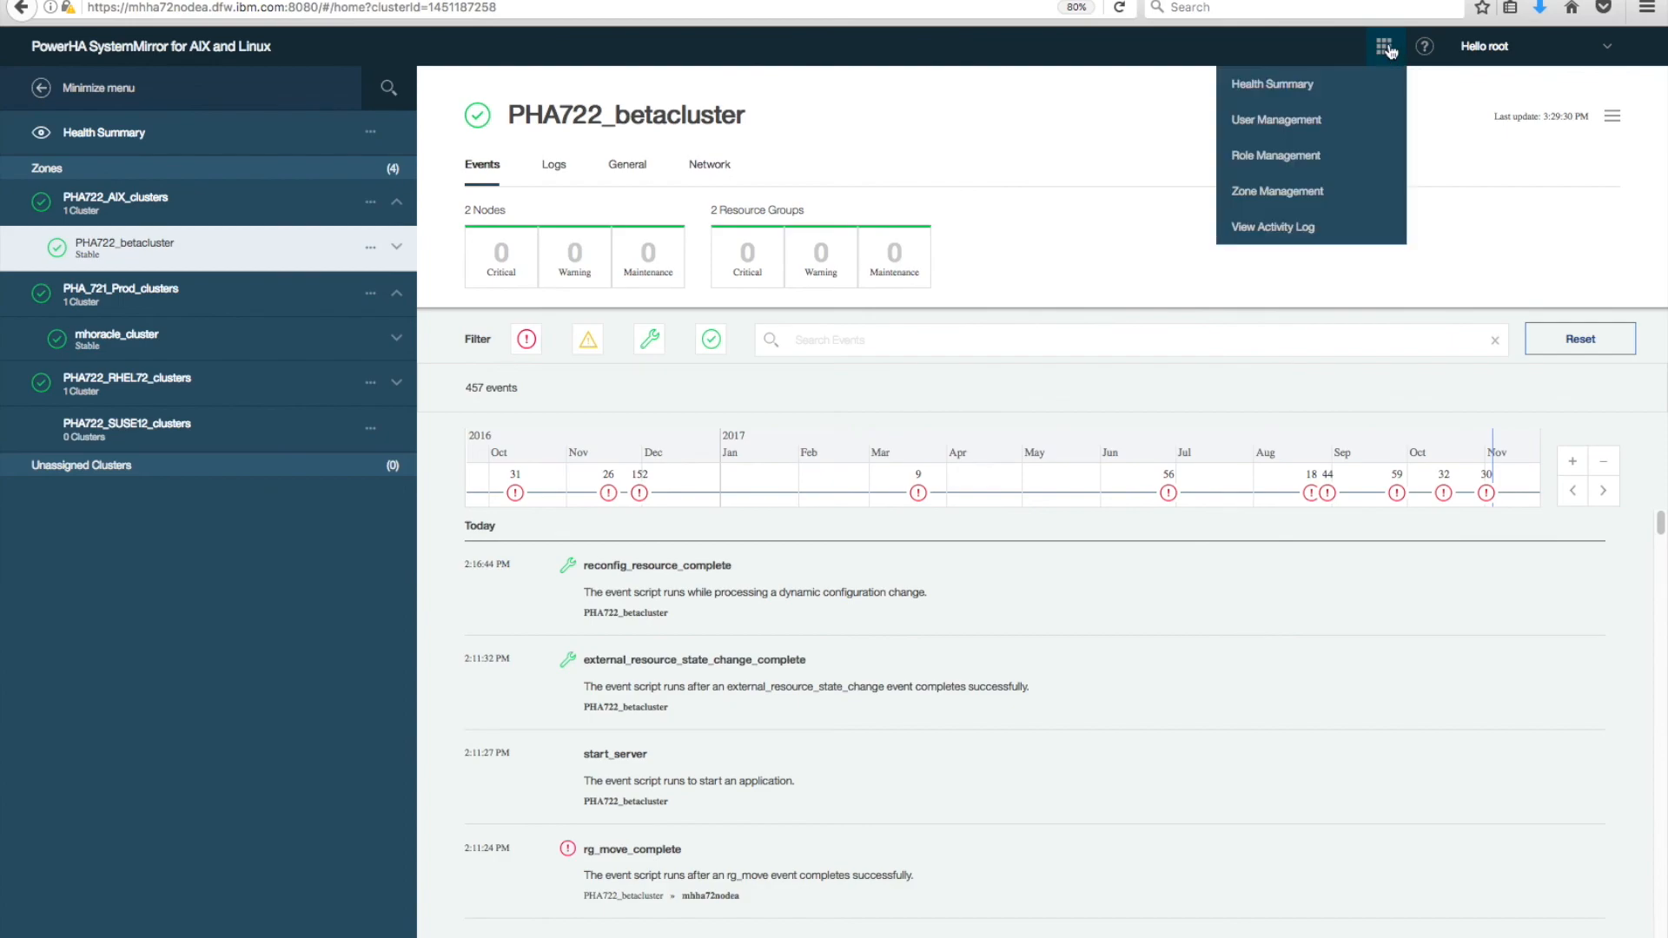
left_click(1291, 229)
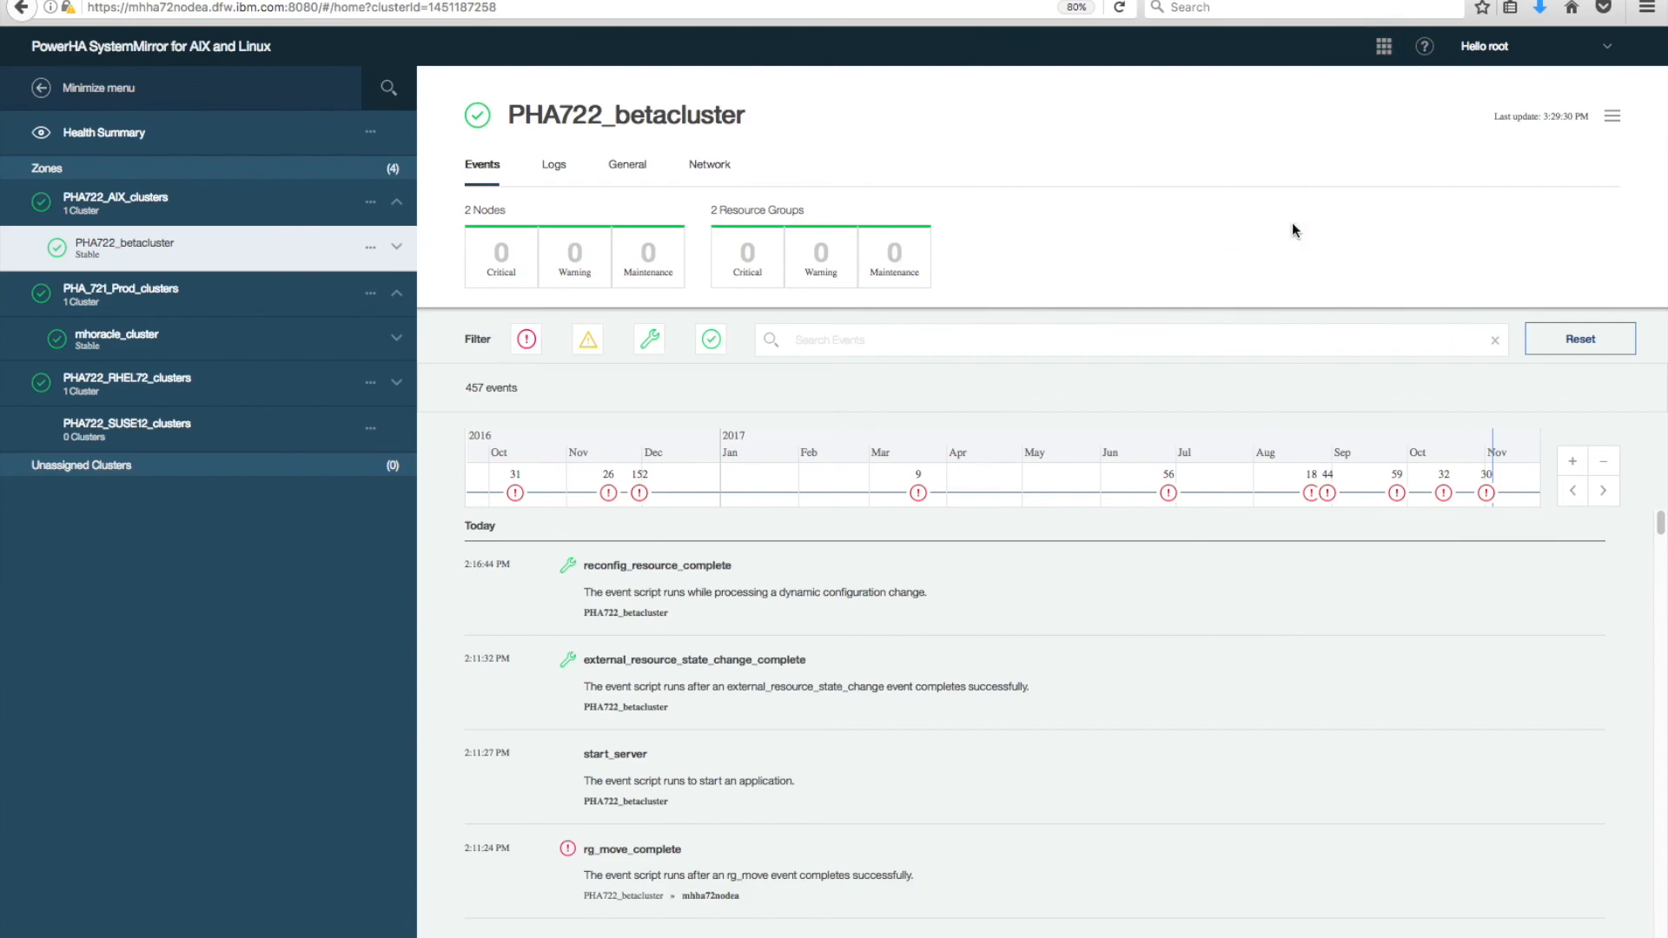
left_click(1384, 52)
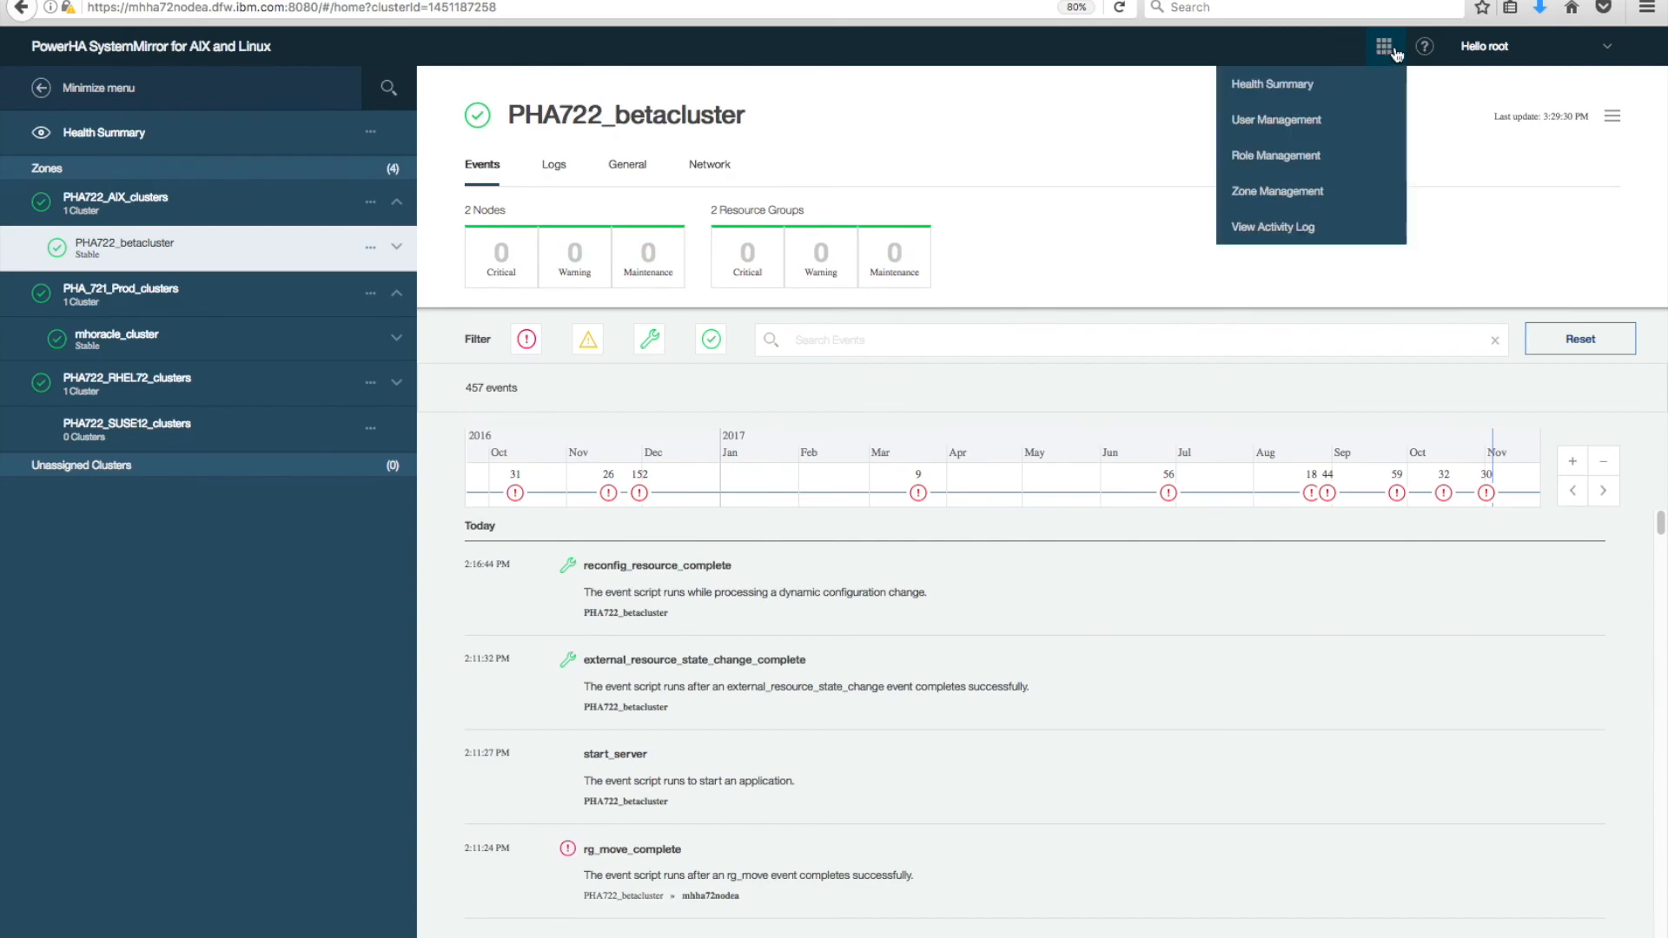
left_click(1291, 228)
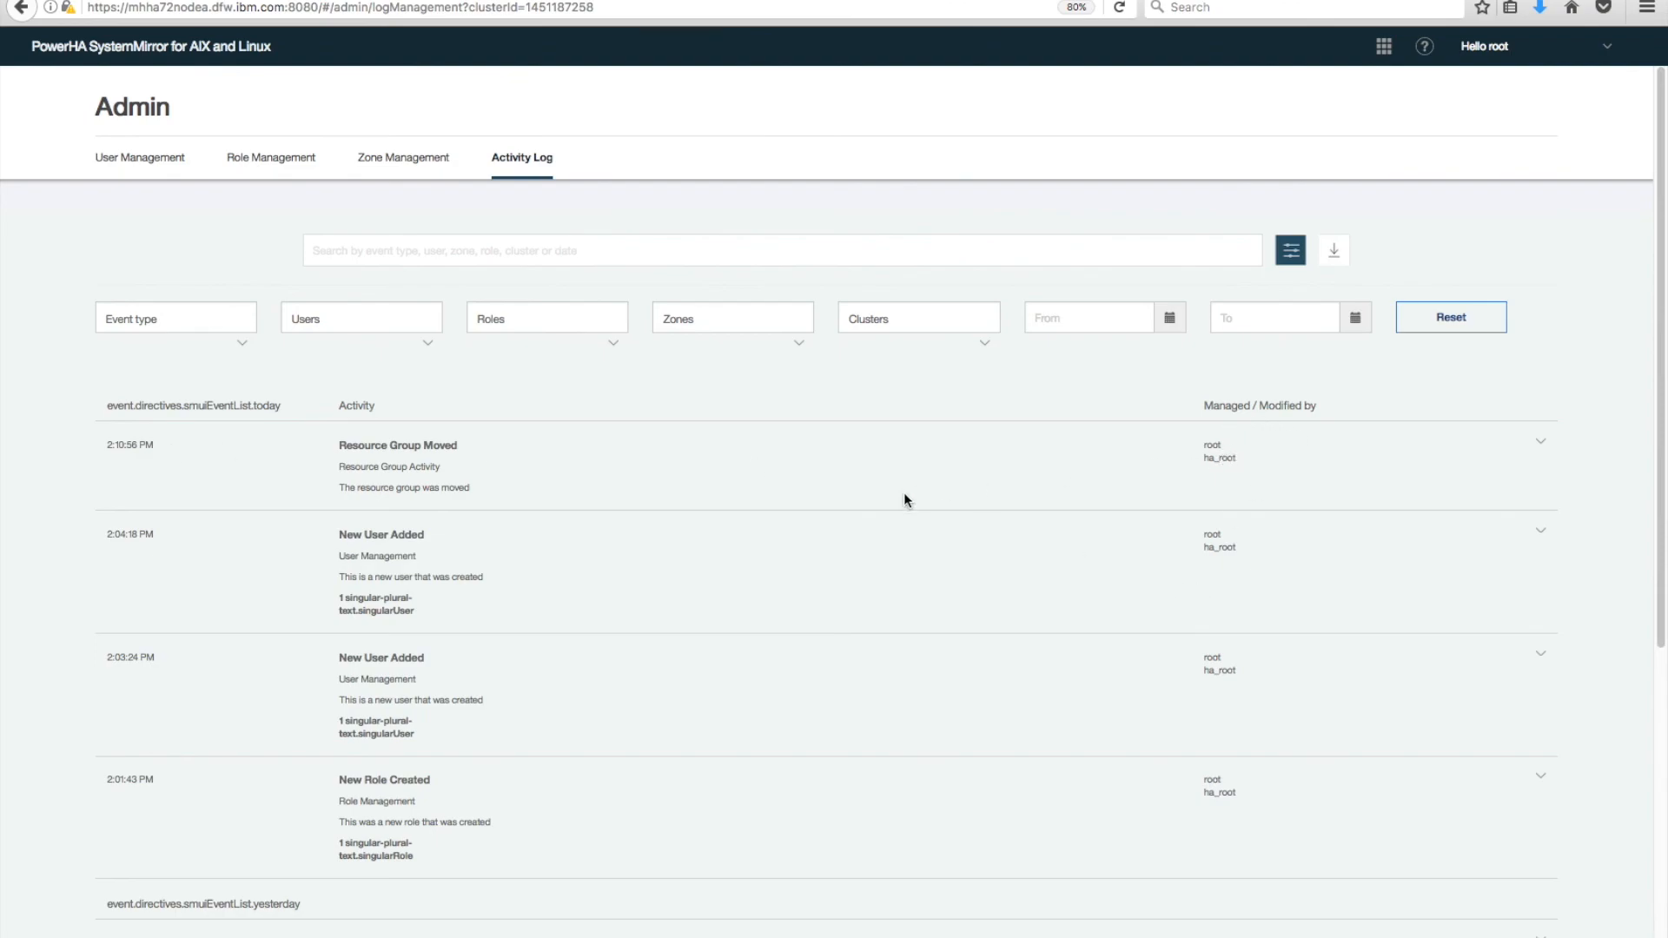
scroll(274, 656, "down", 5)
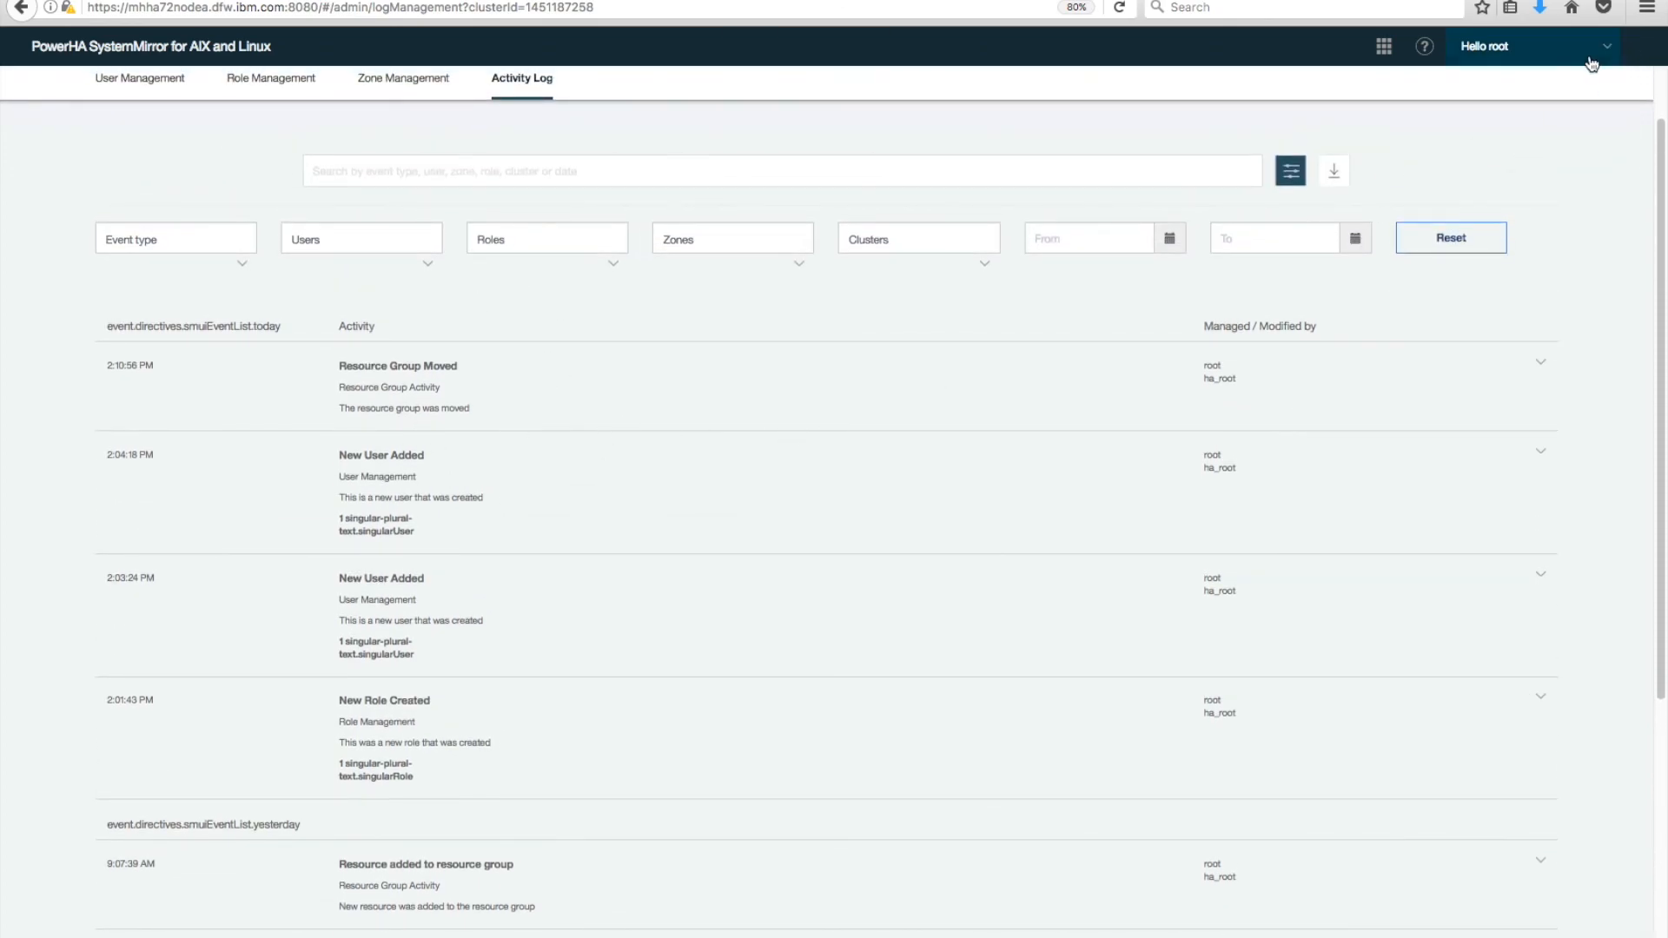
left_click(1606, 51)
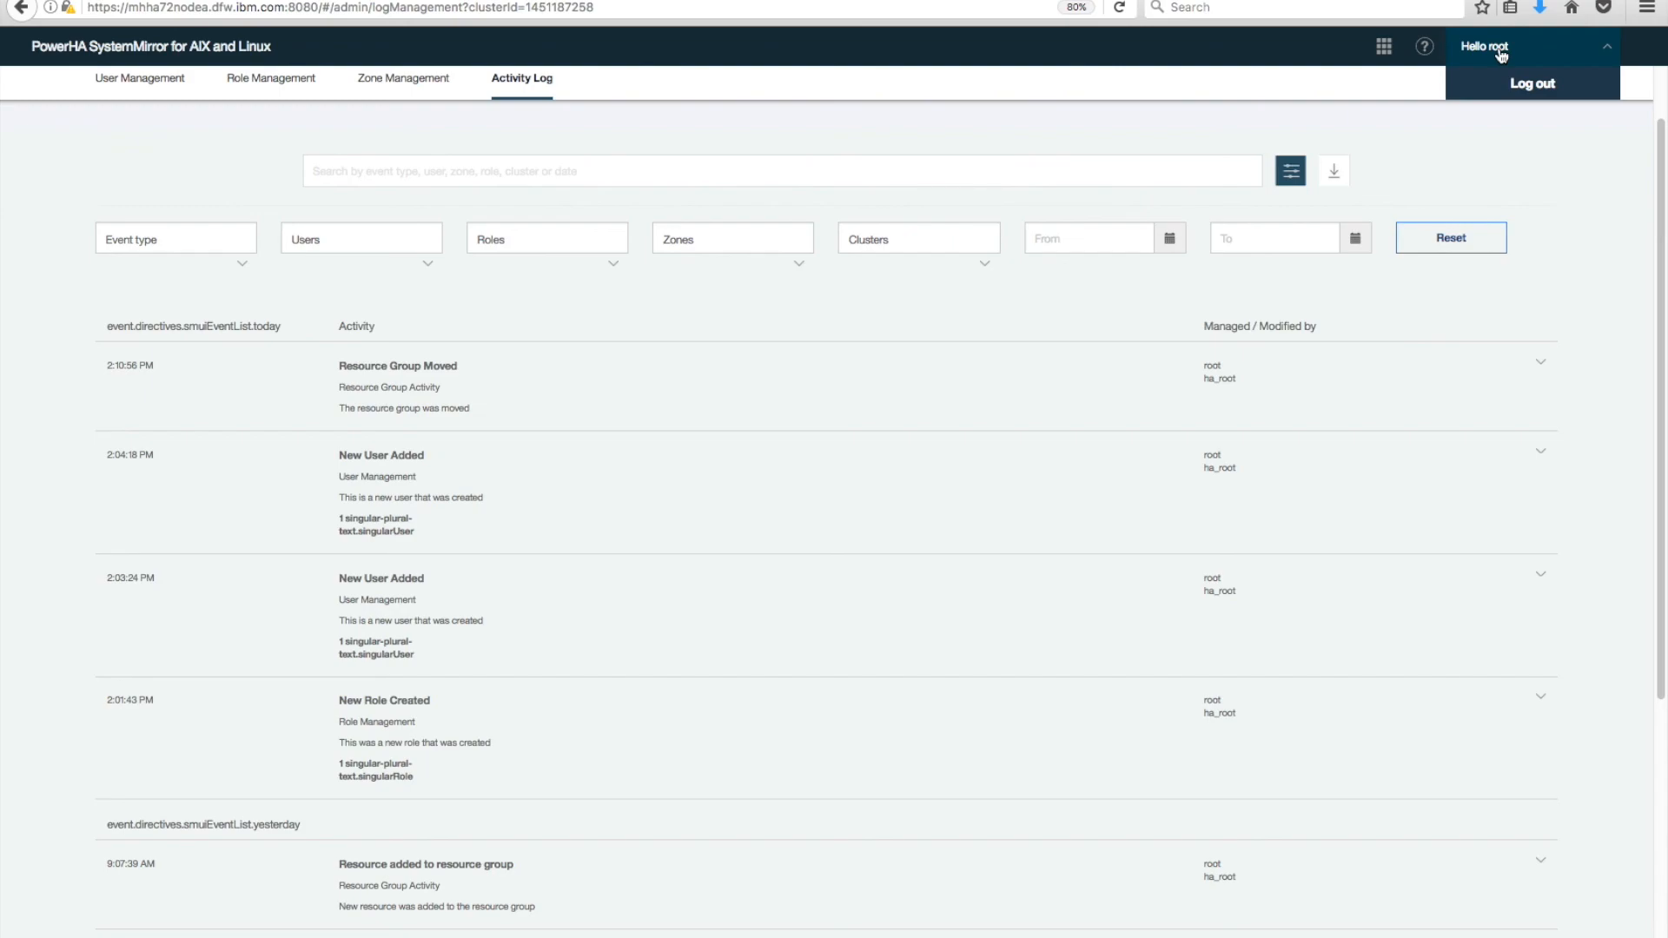
left_click(1459, 289)
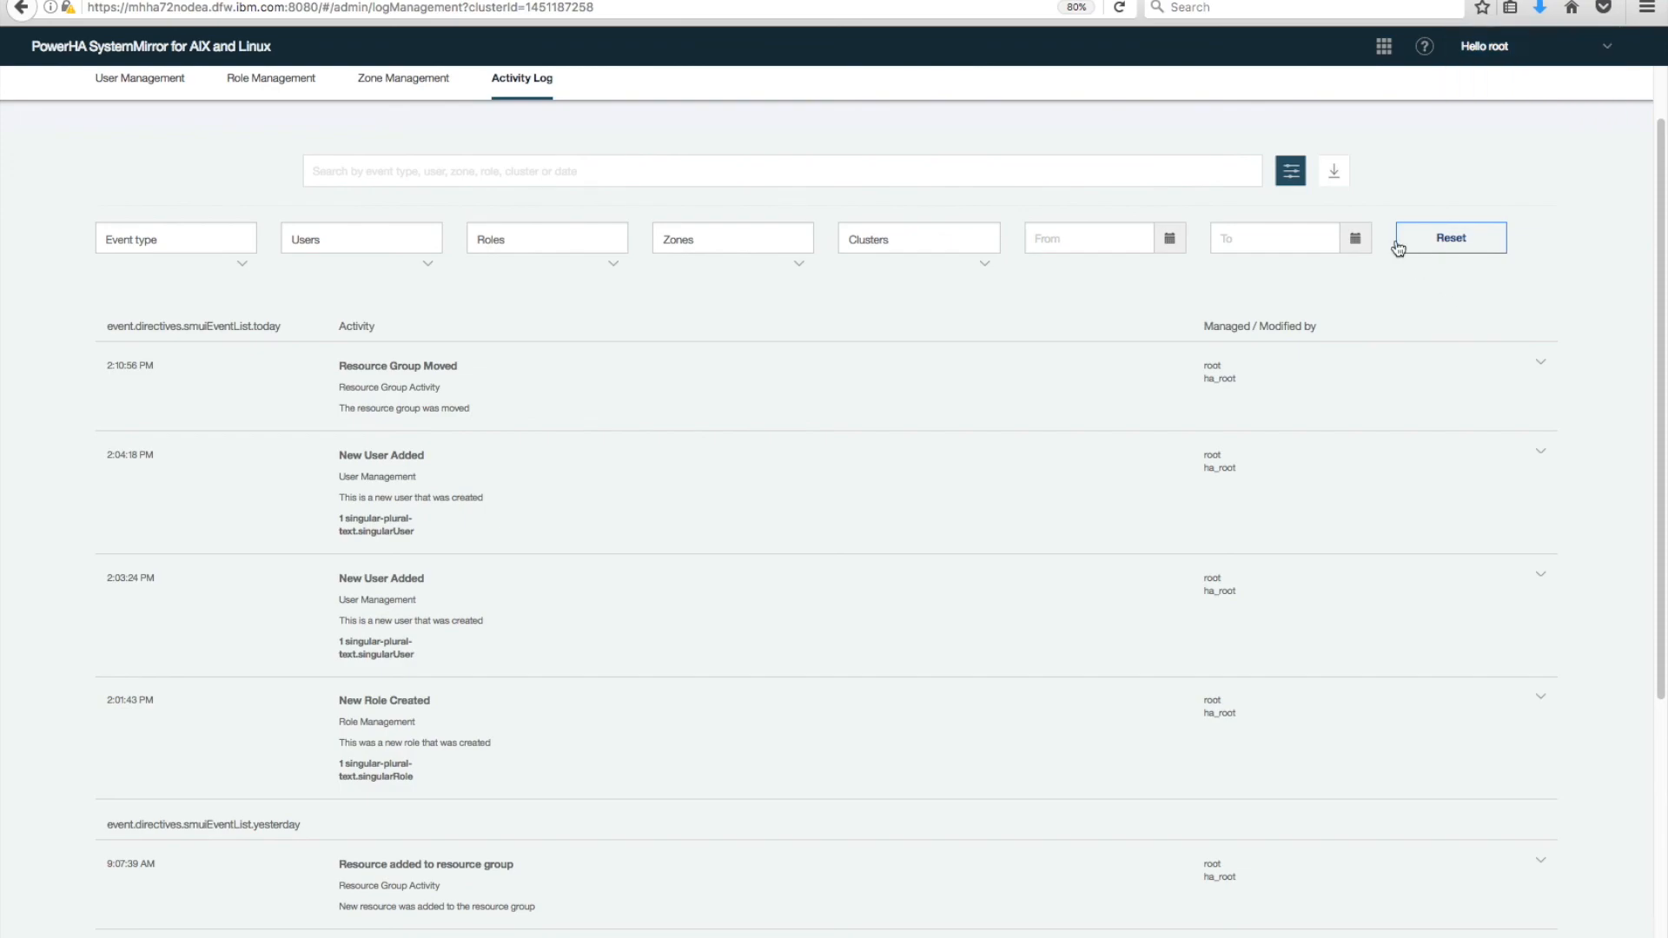
Download the activity log and save it as Activity_Log_Data.csv on the Desktop.
left_click(1335, 173)
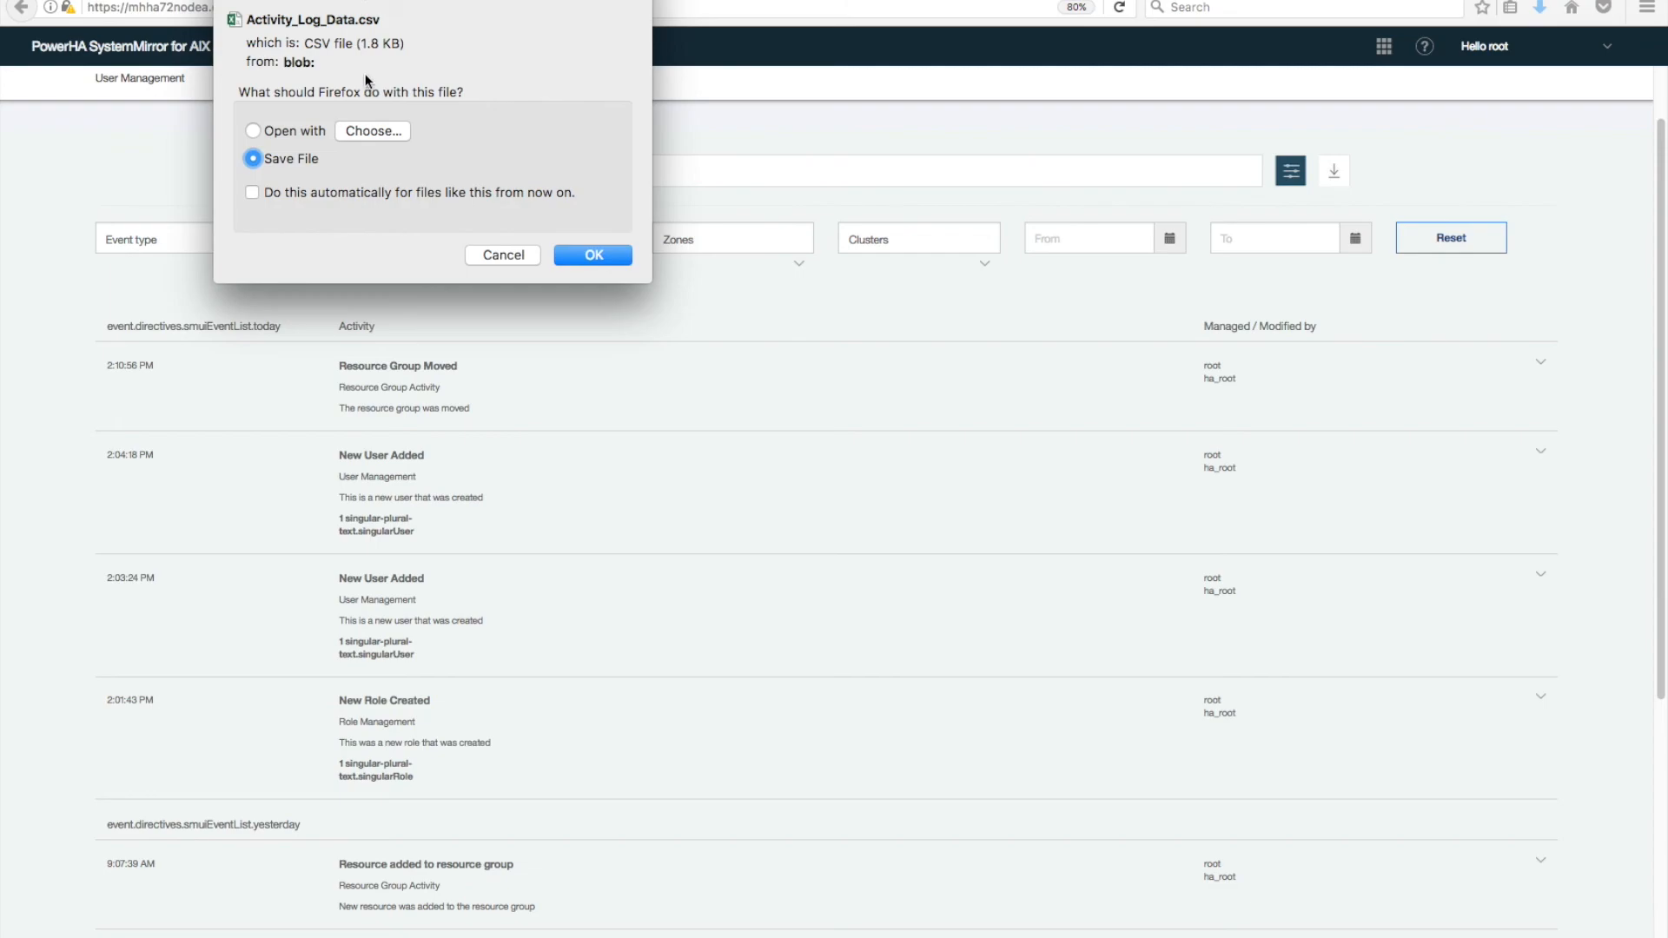
left_click(589, 255)
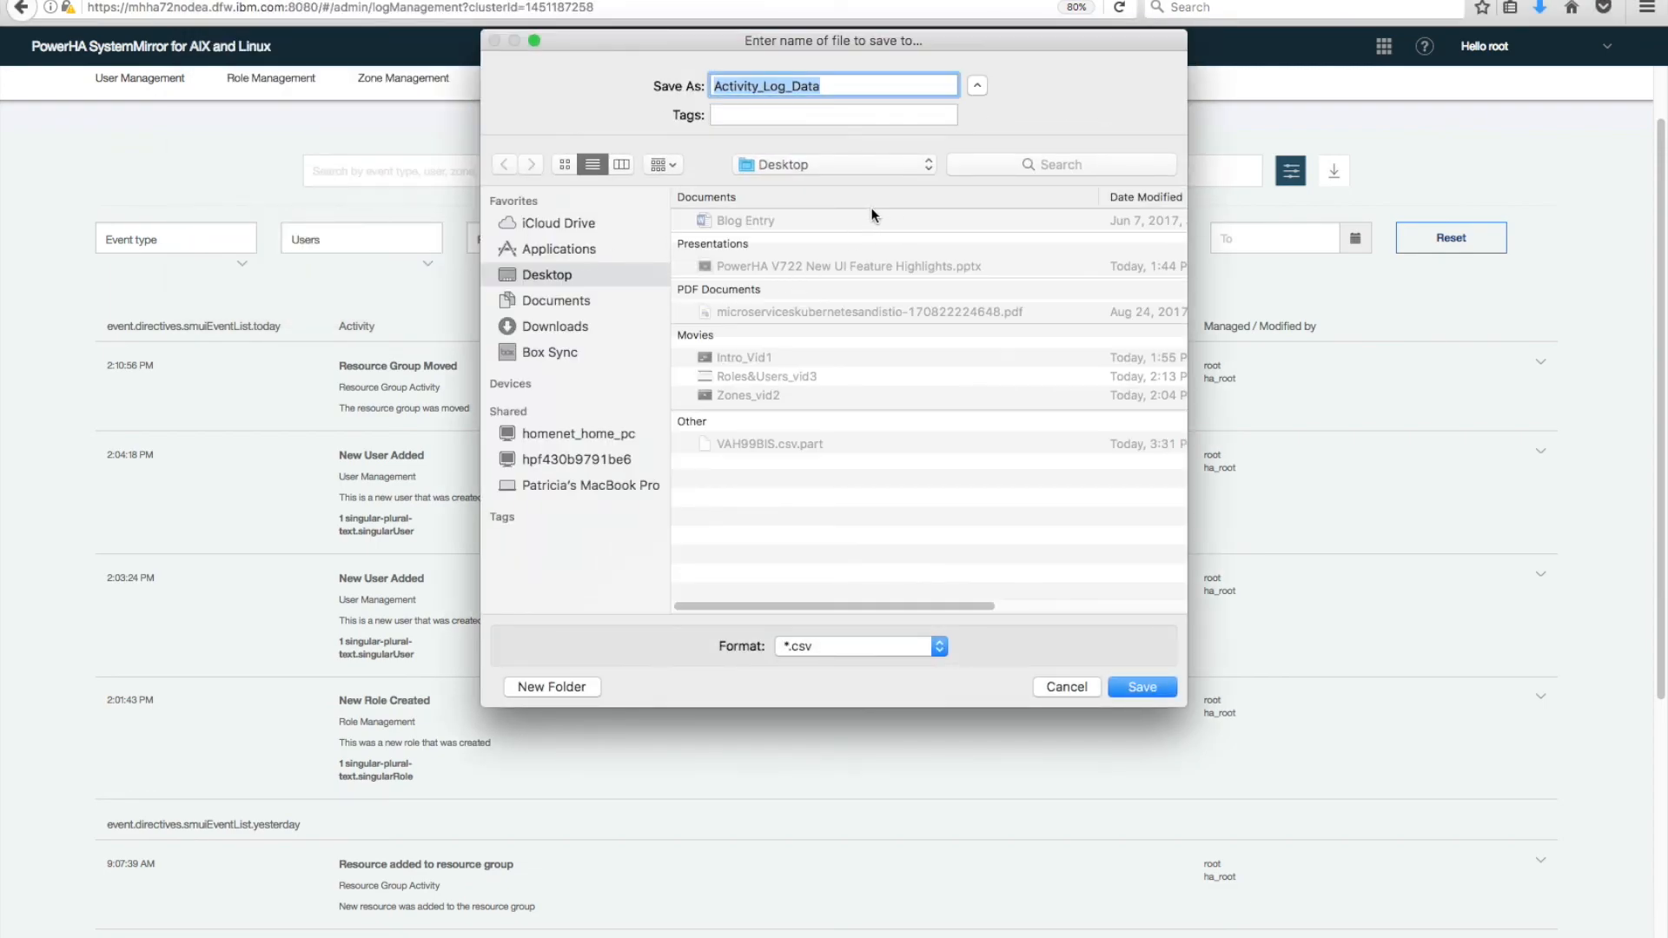
left_click(1148, 685)
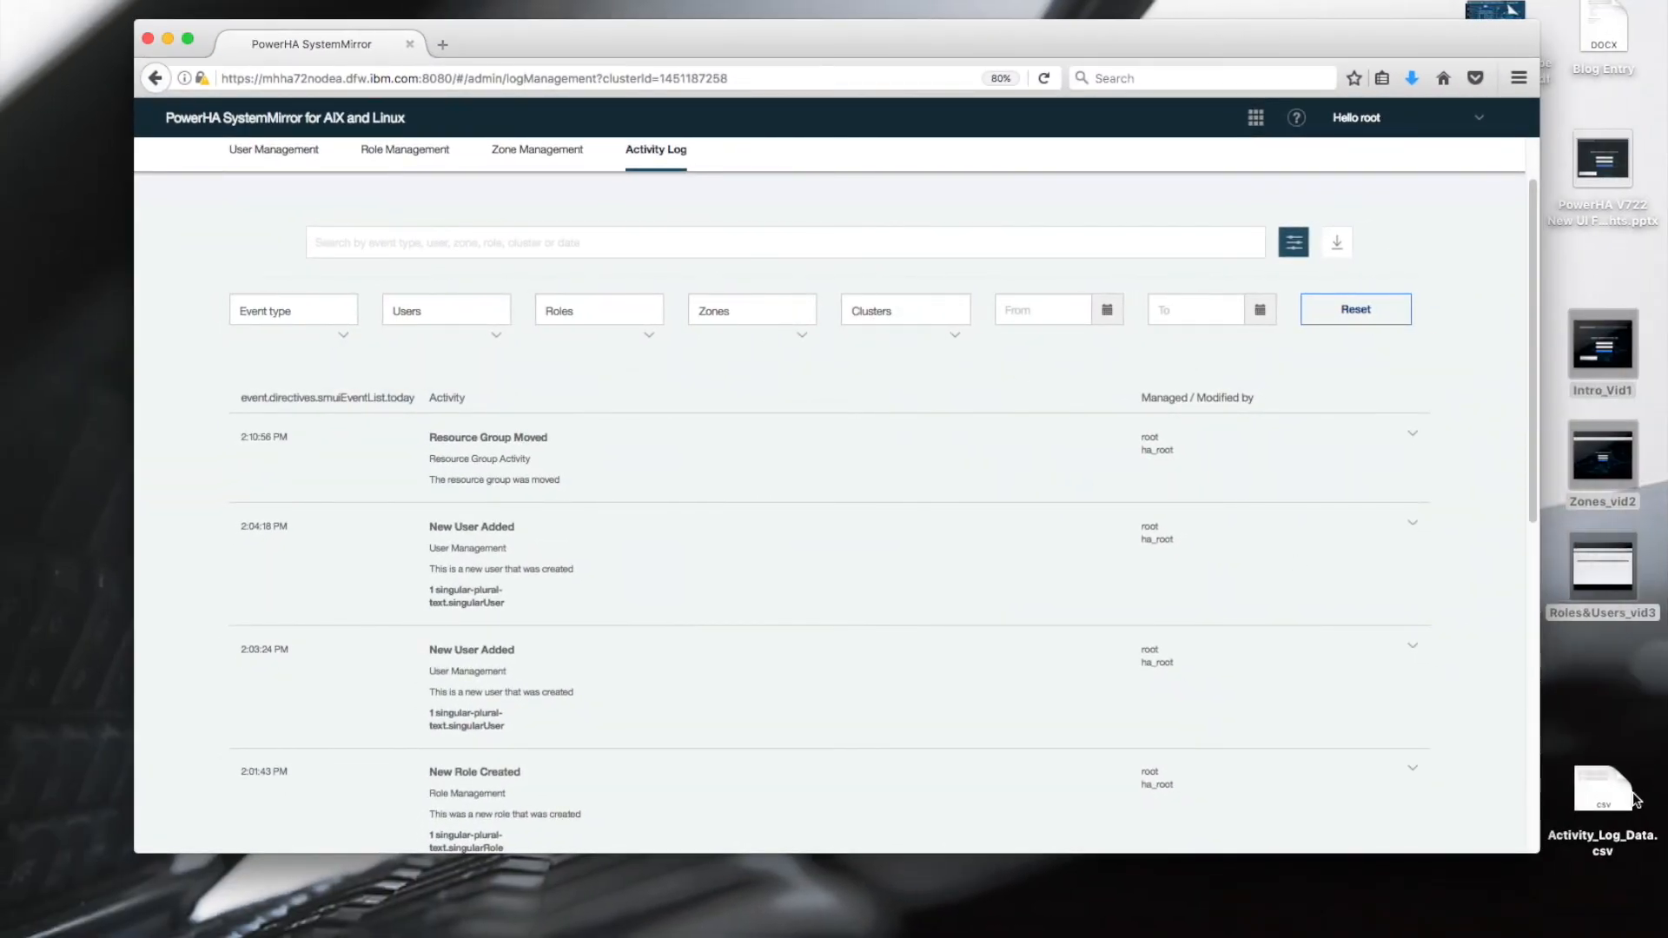
left_click(1603, 787)
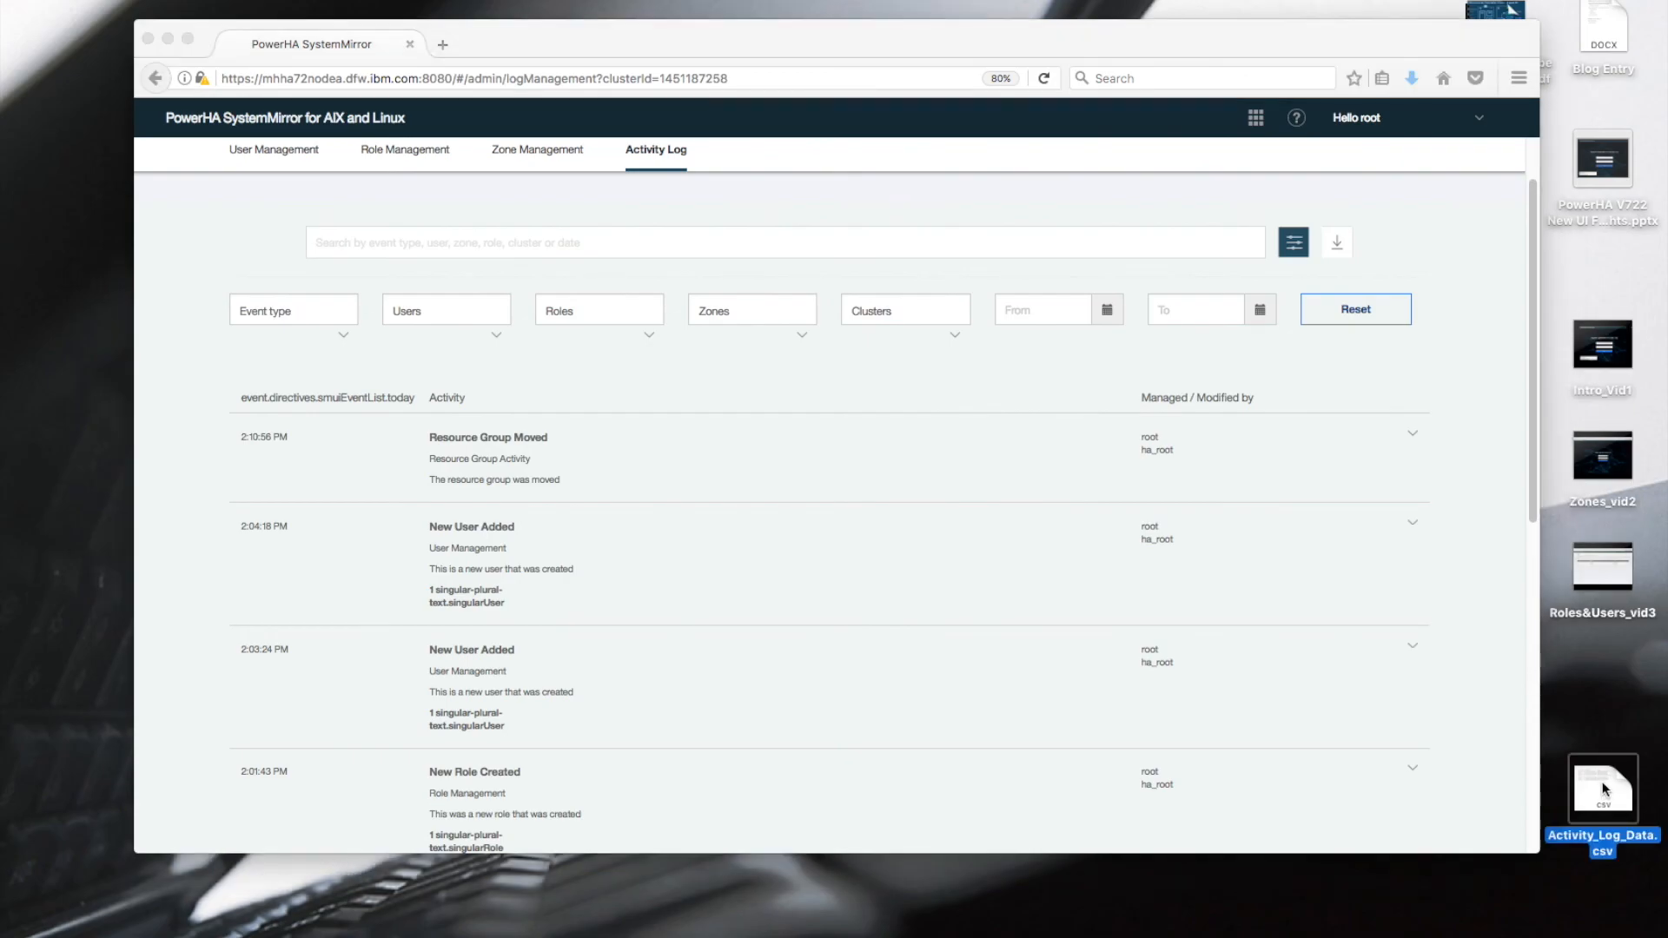
Open Activity_Log_Data.csv in Excel and maximize the window.
double_click(1604, 788)
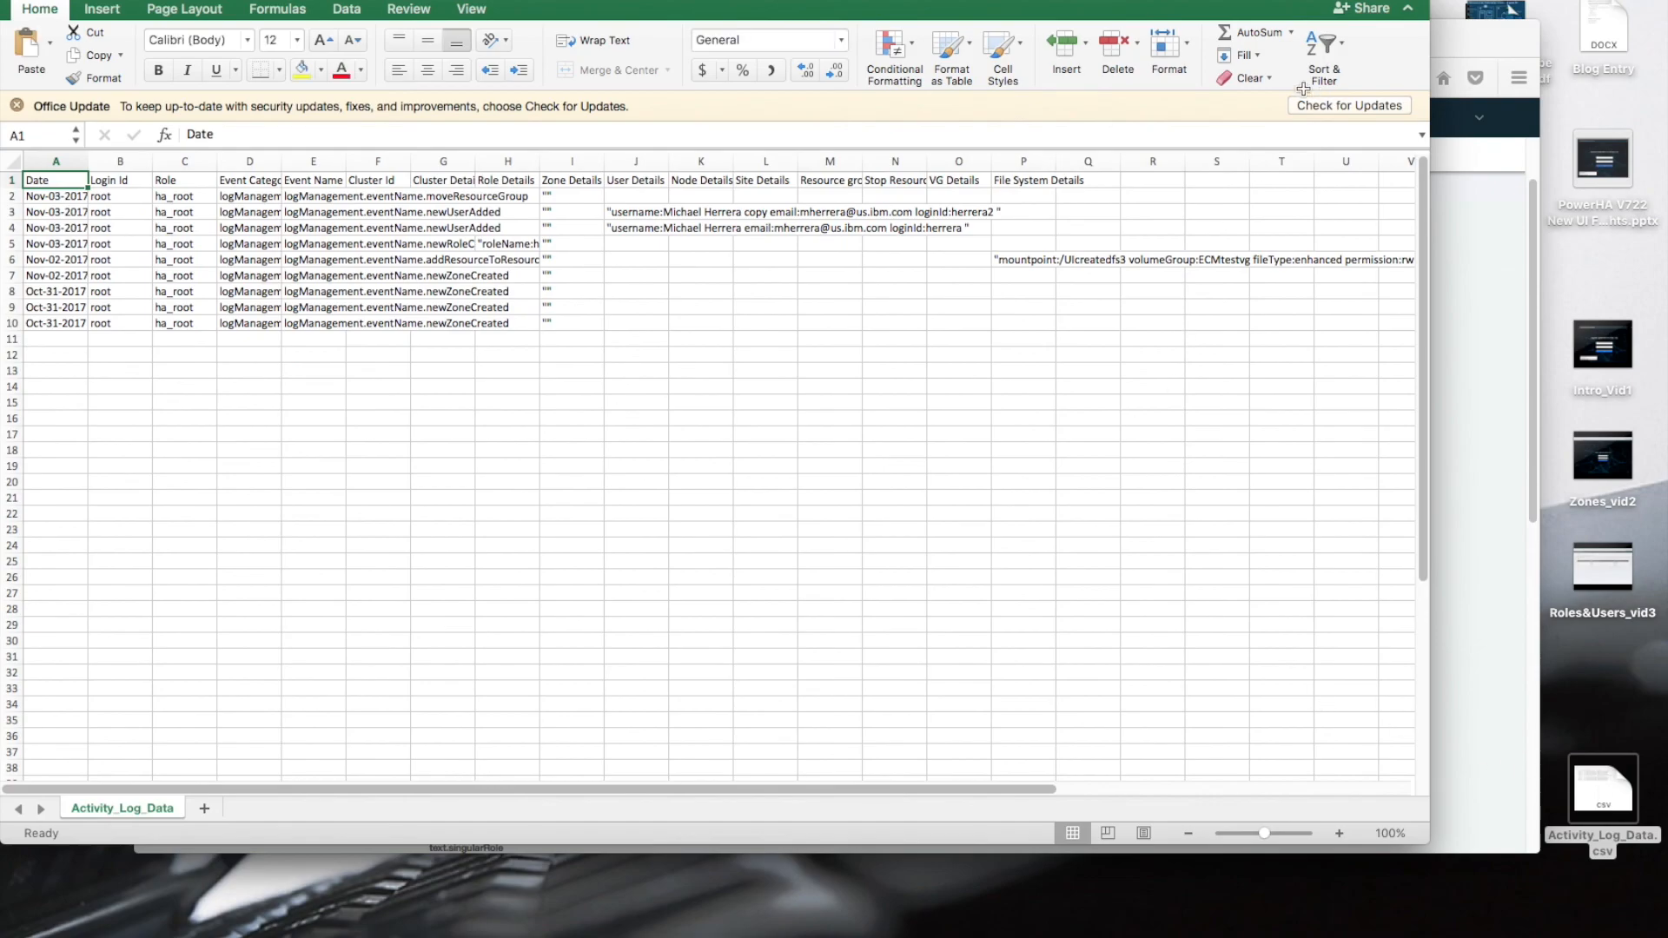
left_click(56, 0)
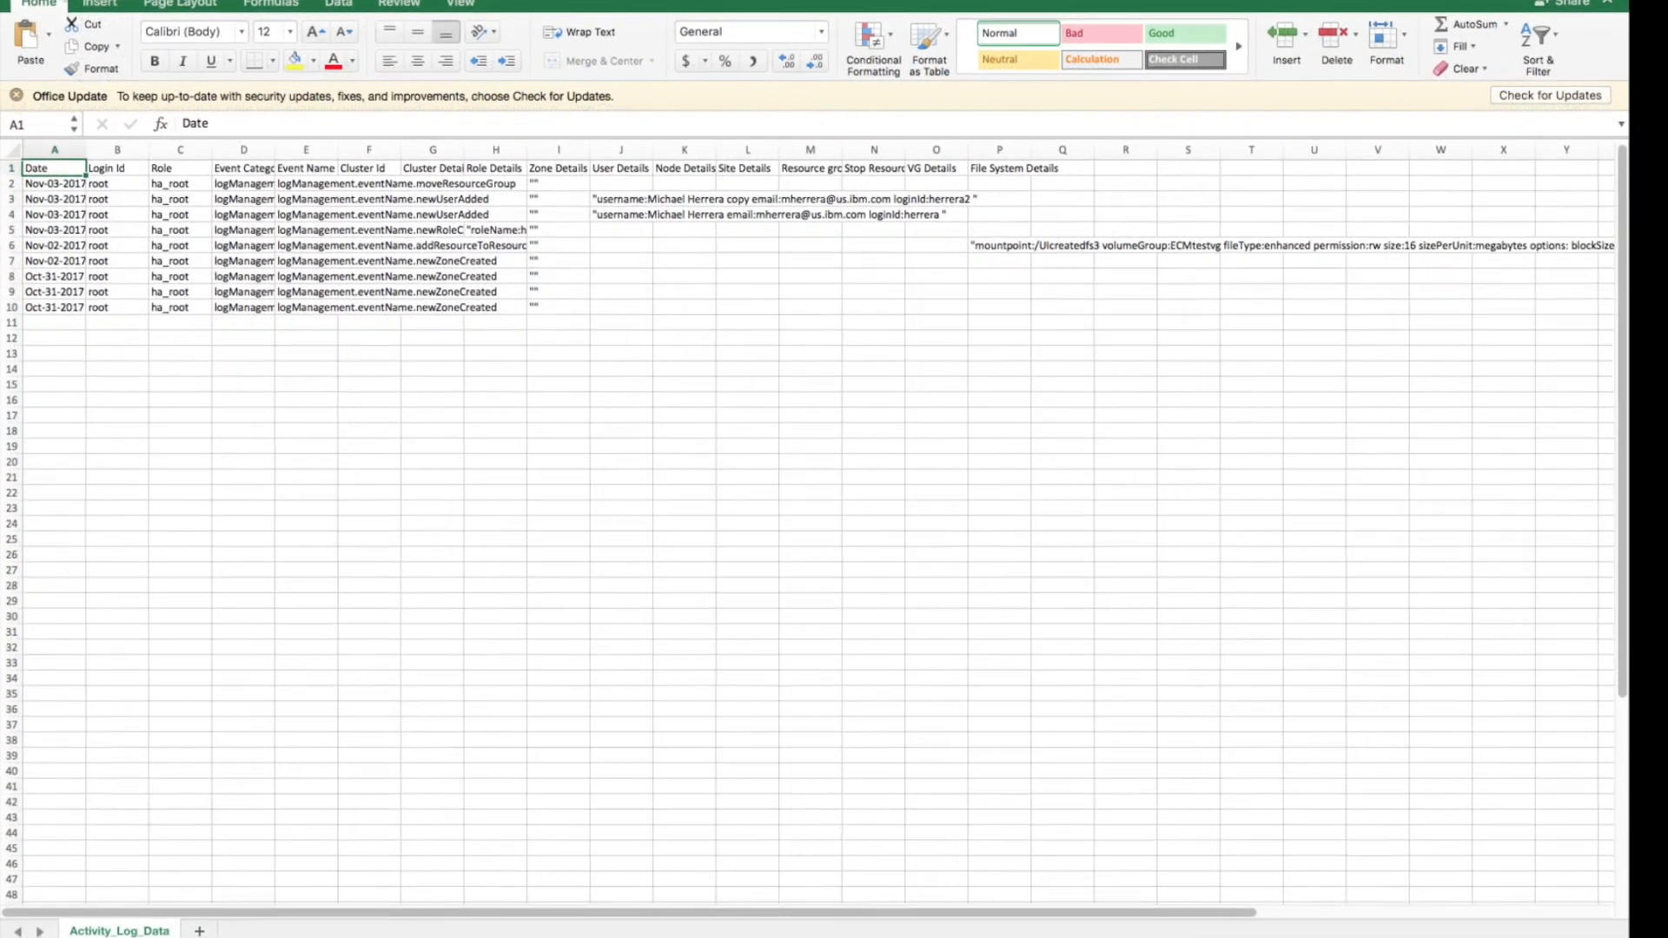